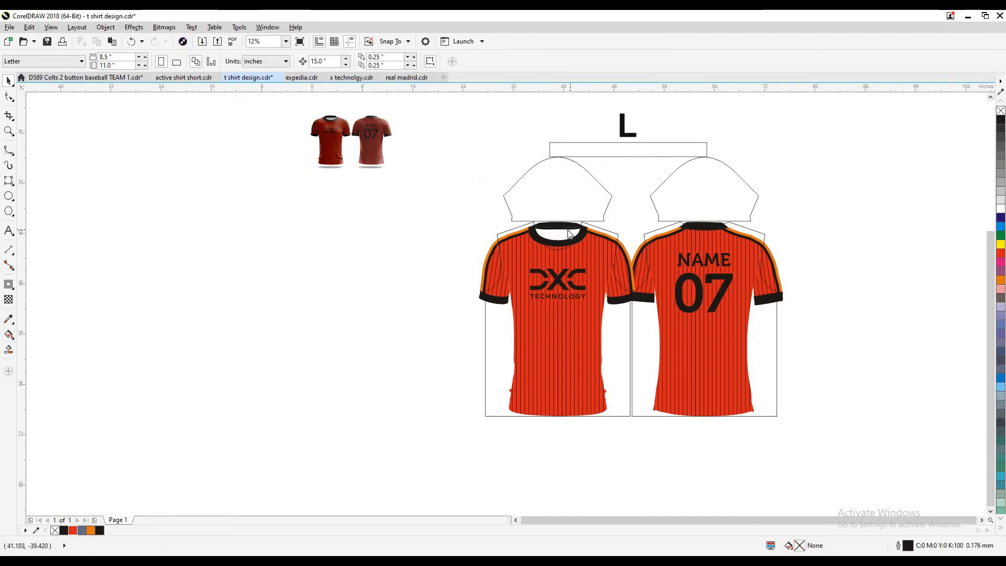
Set the nudge distance to 33 inches and move the front mockup left and the back mockup right, clear of the pattern pieces
text(33)
key(Return)
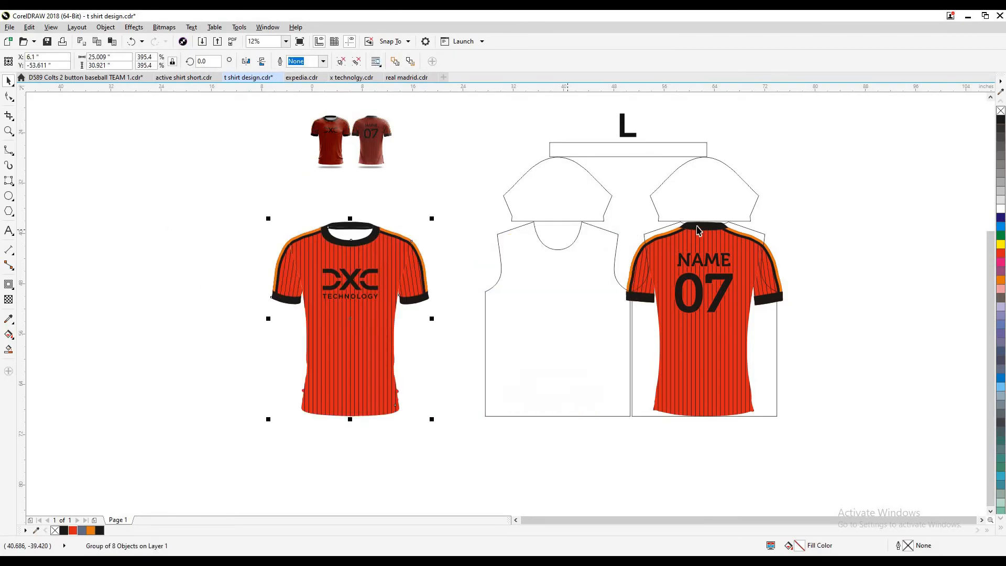
click(815, 184)
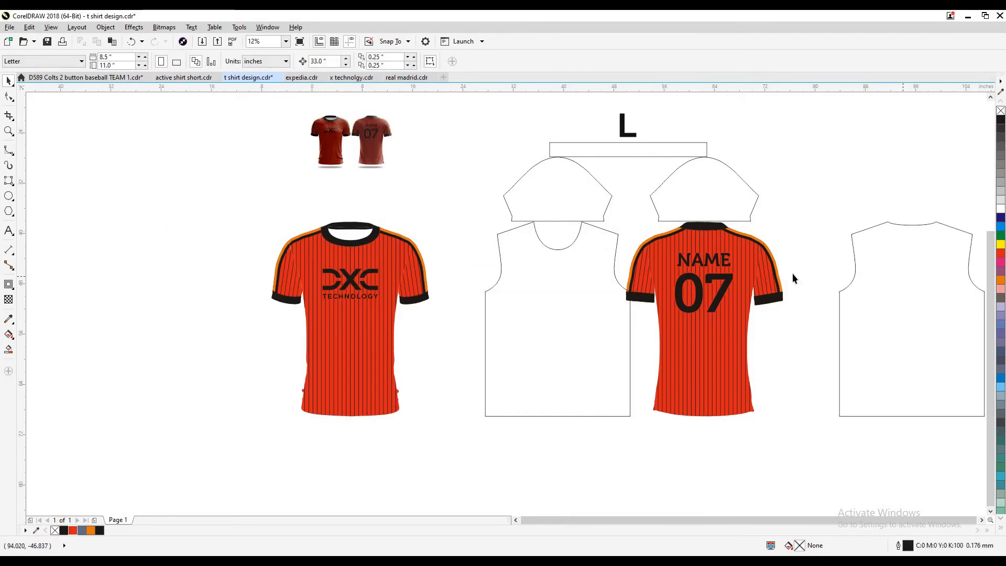
click(363, 346)
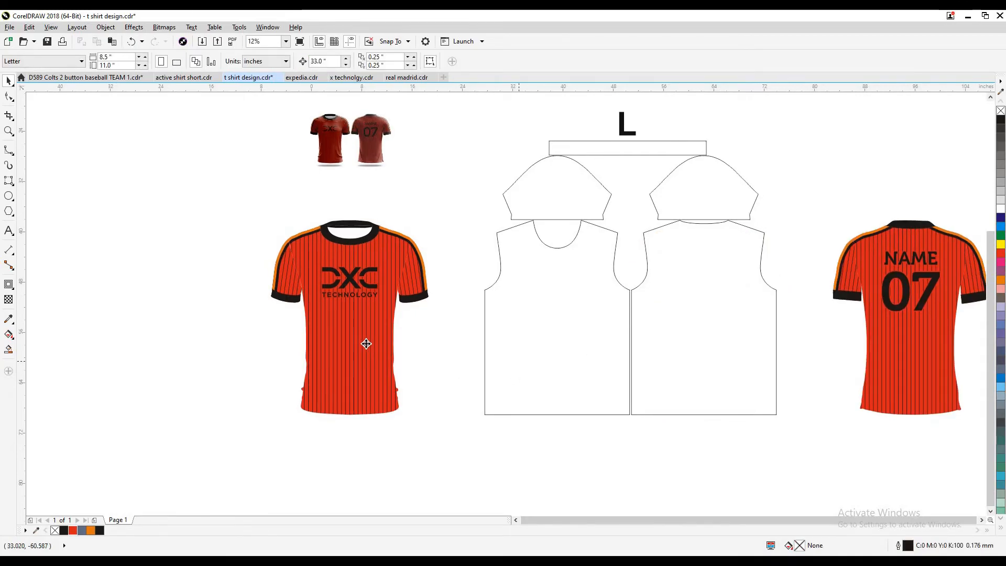
click(416, 429)
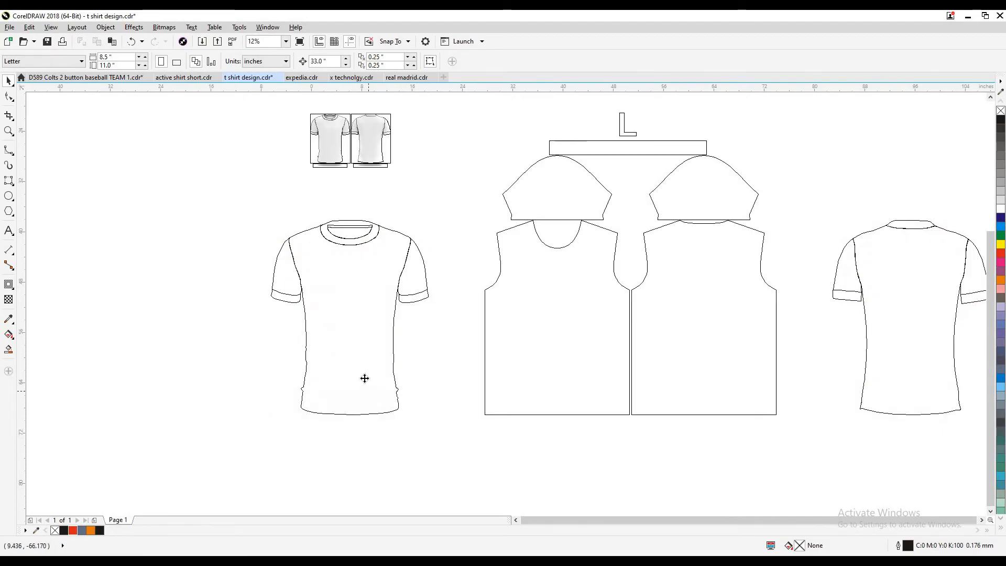
Try to extract the stripes from the front mockup's body and move them onto the front pattern piece
click(379, 389)
click(508, 337)
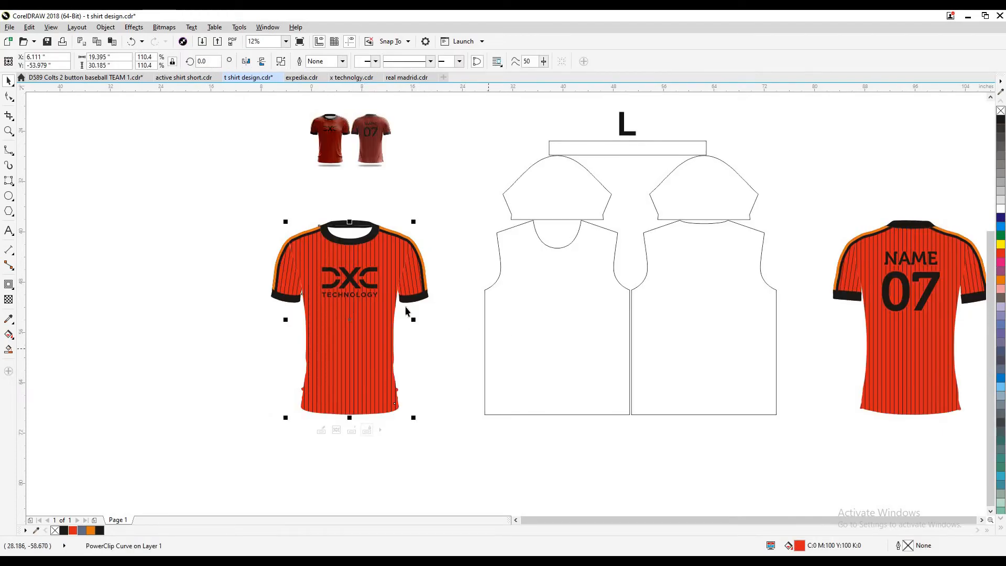
drag(407, 222, 482, 342)
click(644, 340)
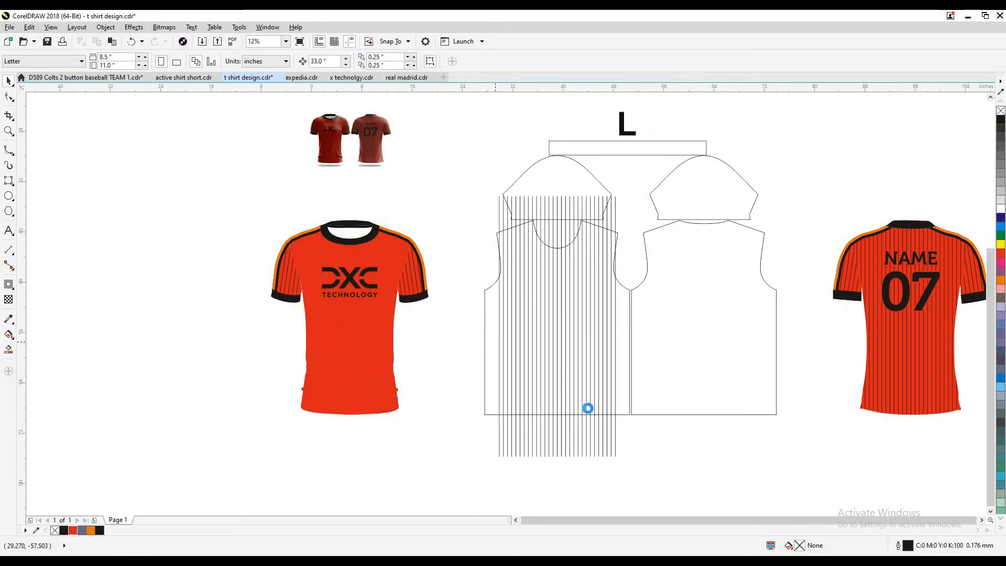
key(ctrl+z)
key(ctrl+z)
key(ctrl+z)
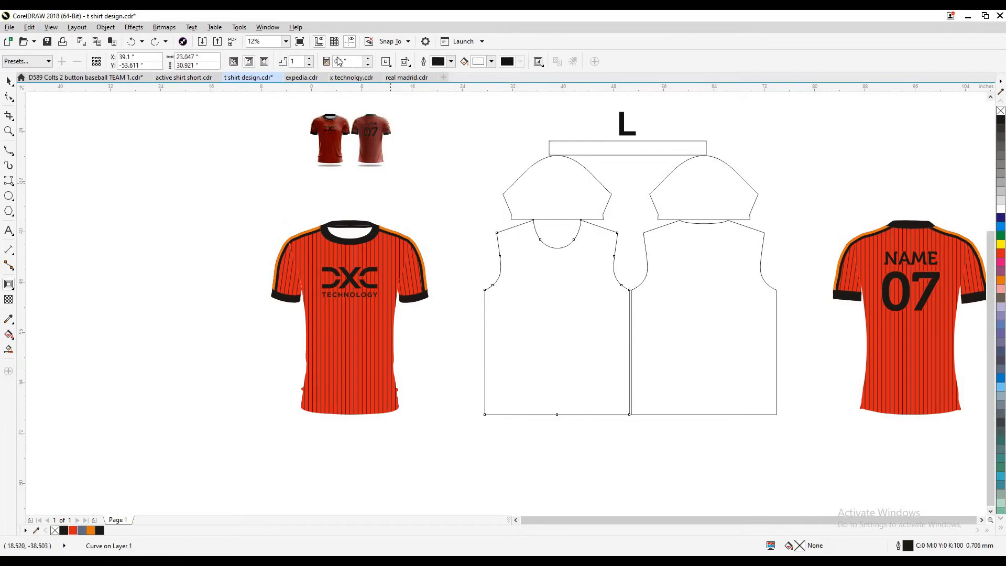
Add an inward contour to the front body pattern piece and break it apart into a separate outline
drag(505, 237, 509, 242)
key(ctrl+k)
click(579, 398)
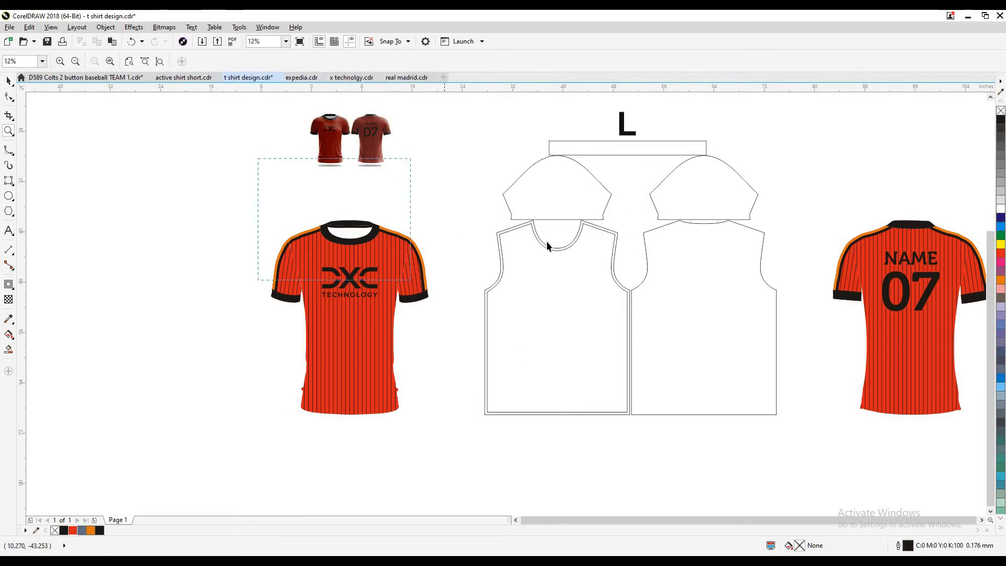
Copy the front mockup's stripe group 33 inches to the right onto the front pattern piece
scroll(480, 187, up, 3)
key(ctrl+z)
key(ctrl+z)
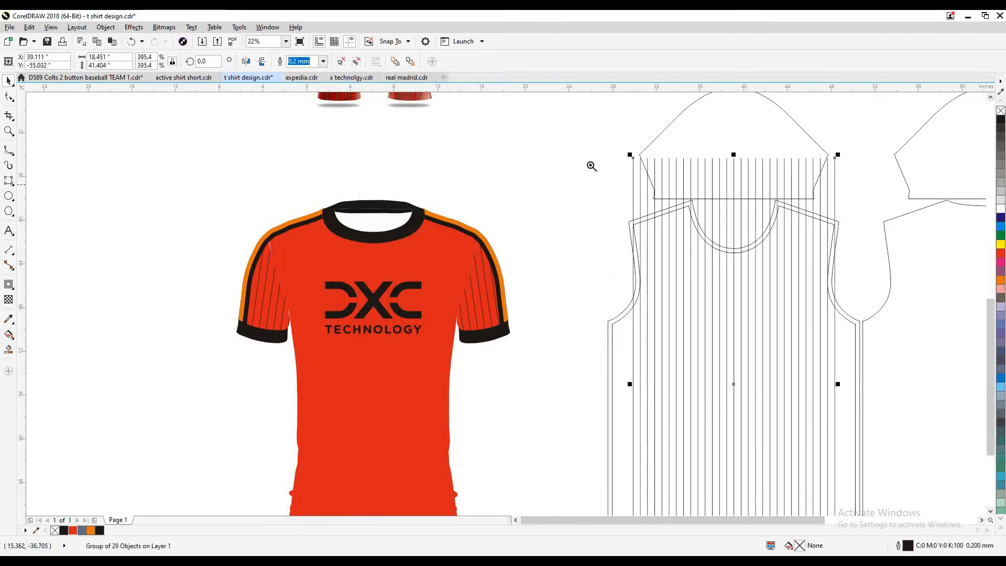
scroll(775, 237, up, 1)
scroll(556, 265, down, 3)
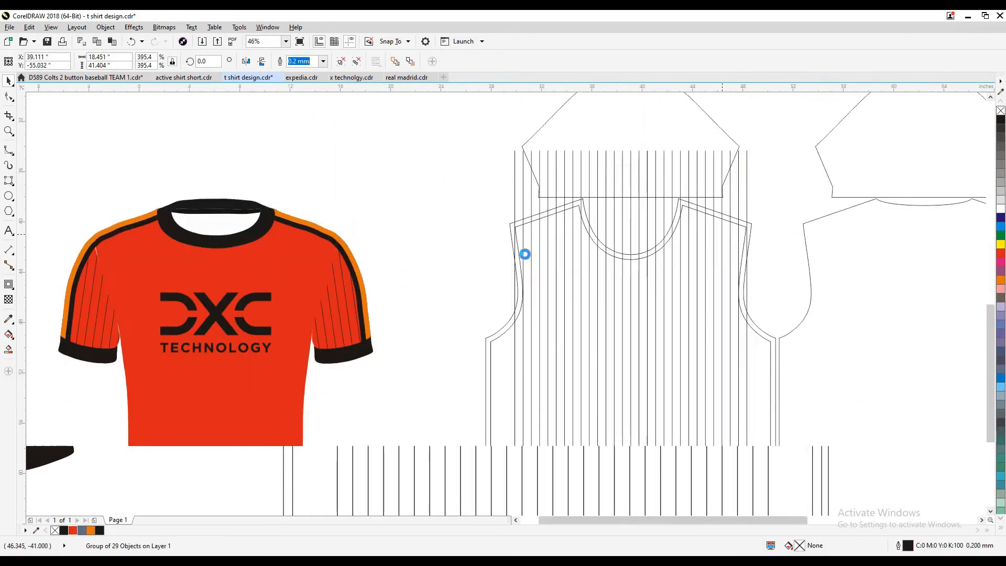
scroll(529, 284, up, 1)
key(ctrl+y)
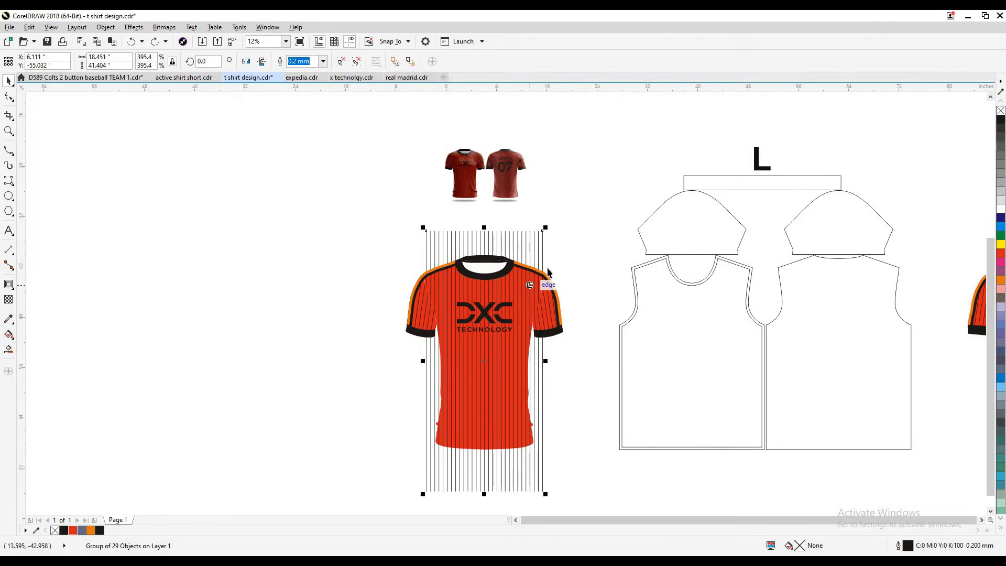
scroll(531, 309, up, 2)
Narrow the stripe group on the front pattern piece symmetrically to about 17.55 inches wide
key(shift+F9)
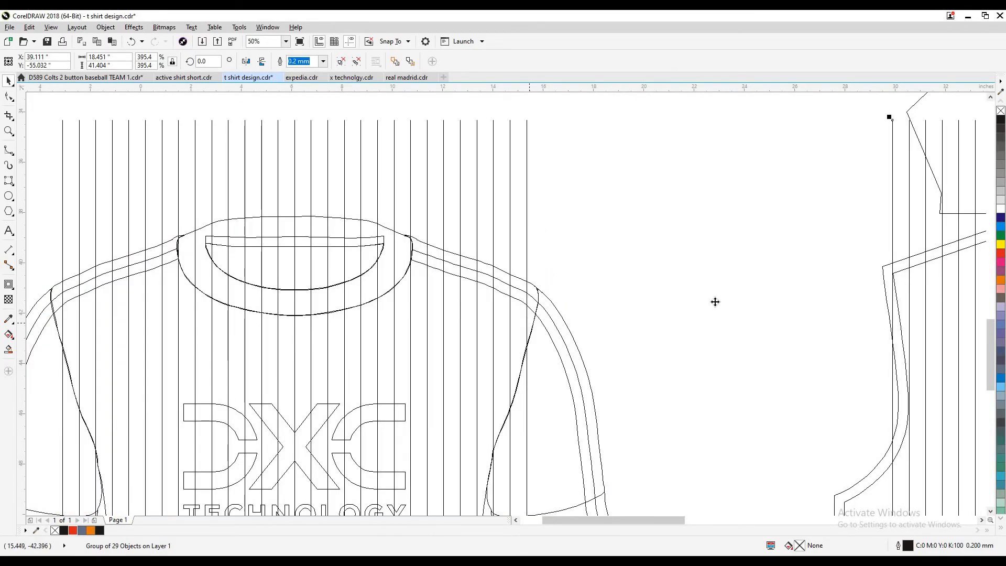
scroll(569, 300, down, 1)
scroll(829, 276, up, 2)
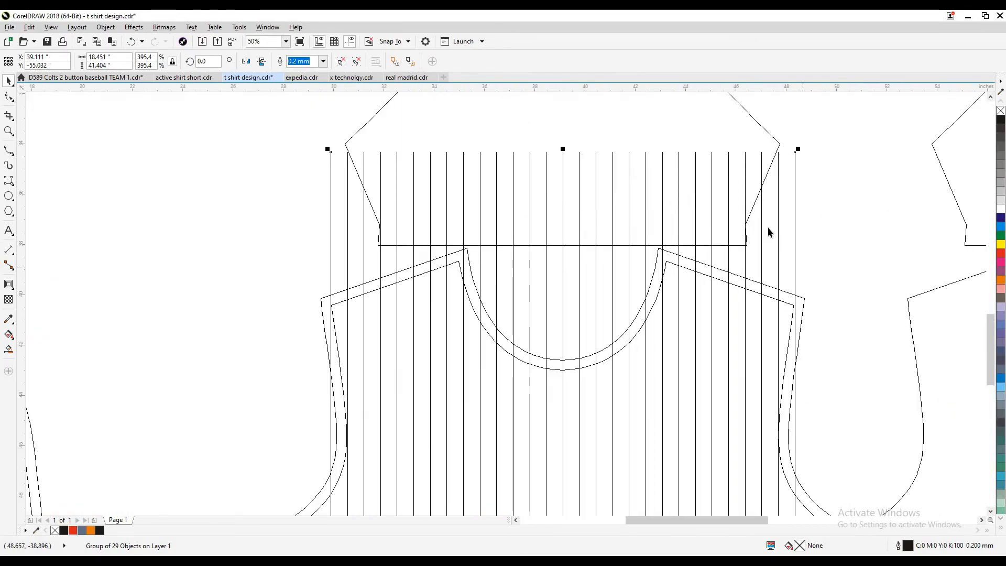
scroll(754, 179, down, 1)
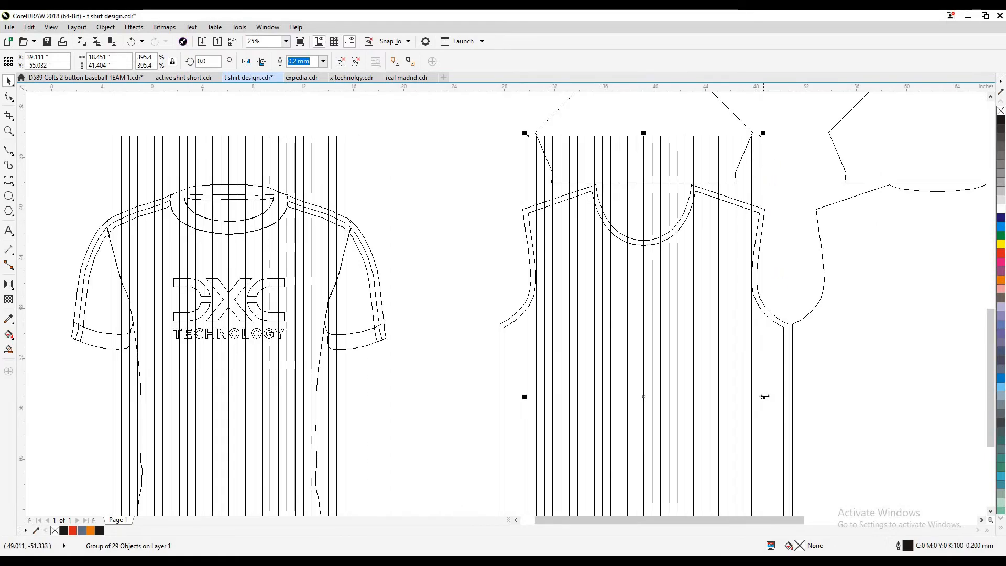
drag(760, 399, 755, 399)
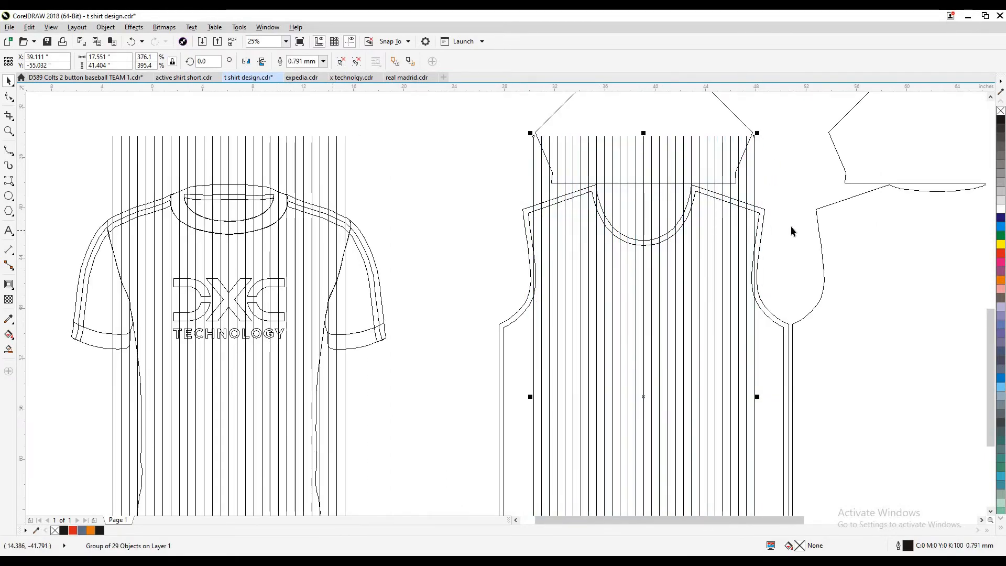
key(Escape)
key(shift+F9)
scroll(552, 283, down, 1)
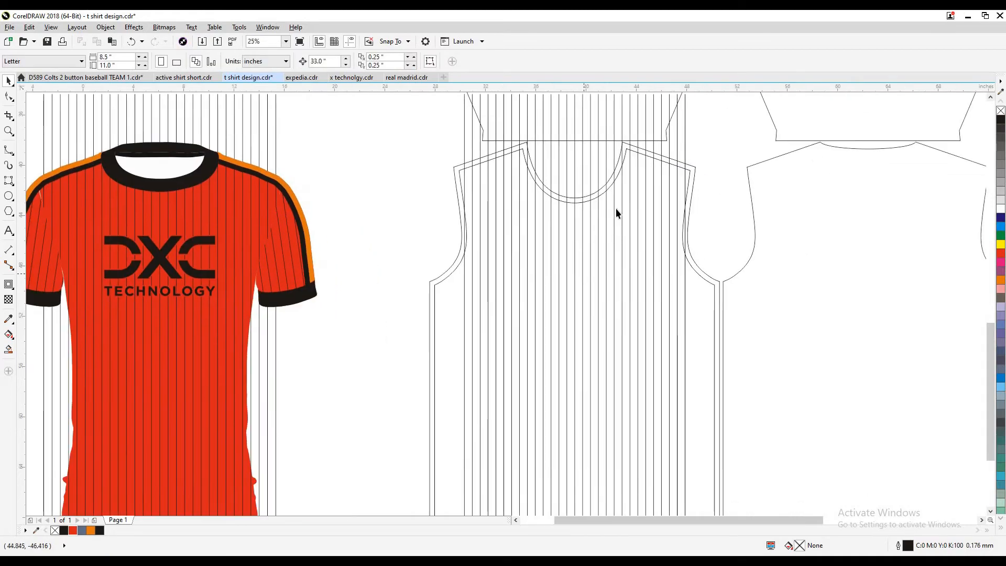
Set the outline width of the front pattern's stripe group to 2.5 mm
click(616, 209)
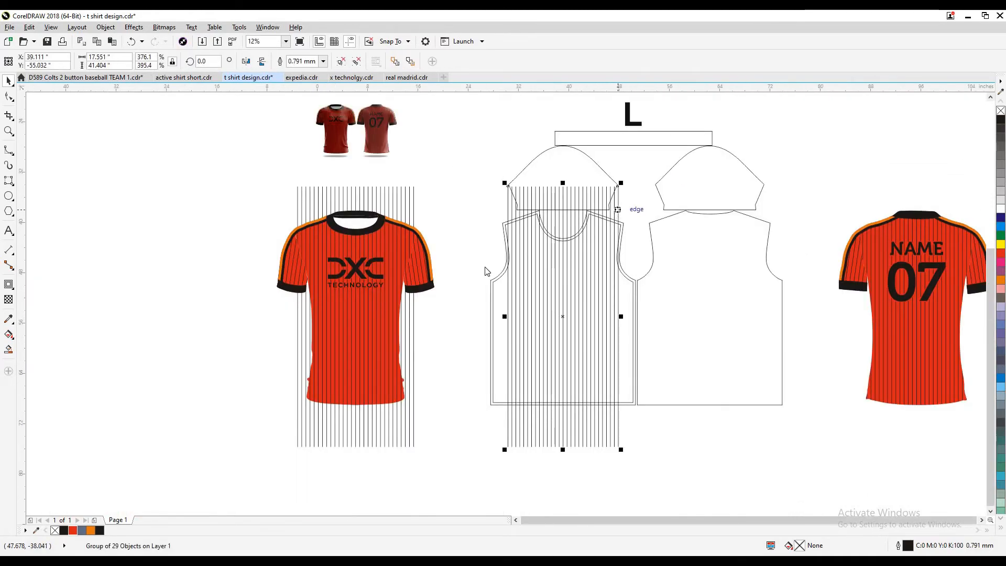
key(F12)
key(alt+Down)
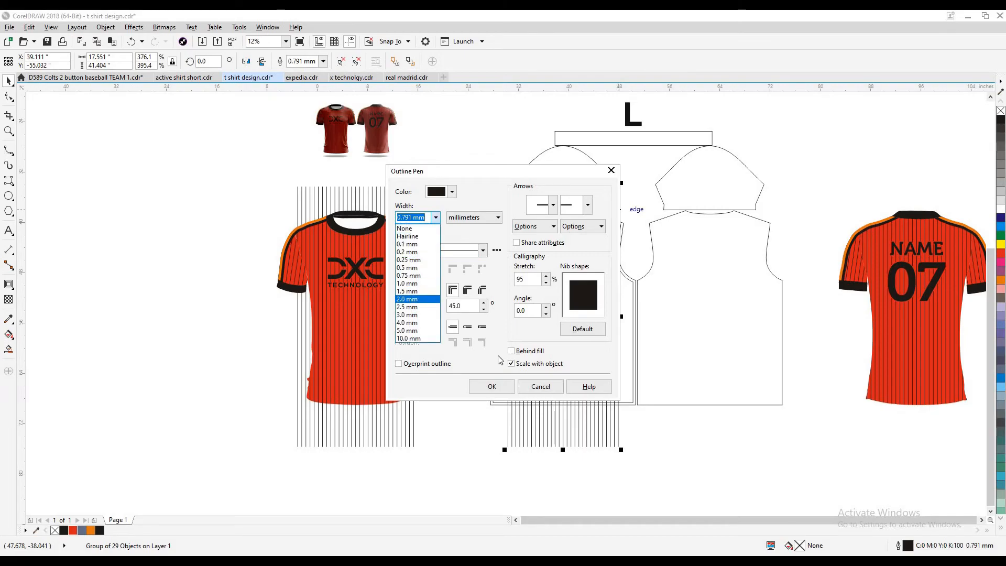
click(502, 386)
click(501, 385)
scroll(583, 279, up, 1)
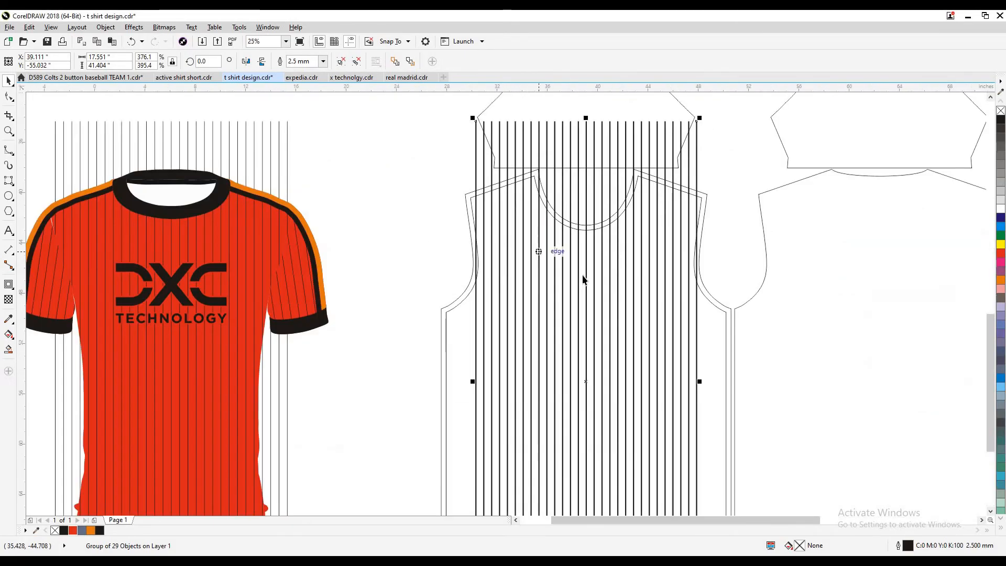
Set the stripe group's outline width to 2.0 mm and place the outline behind the fill
key(F12)
click(437, 220)
click(415, 301)
key(Return)
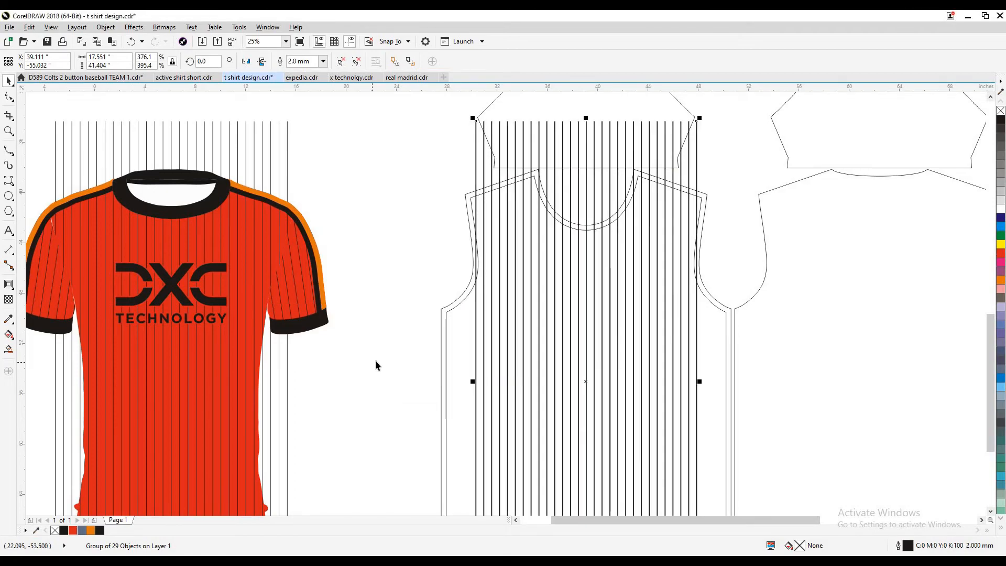
key(F12)
click(511, 351)
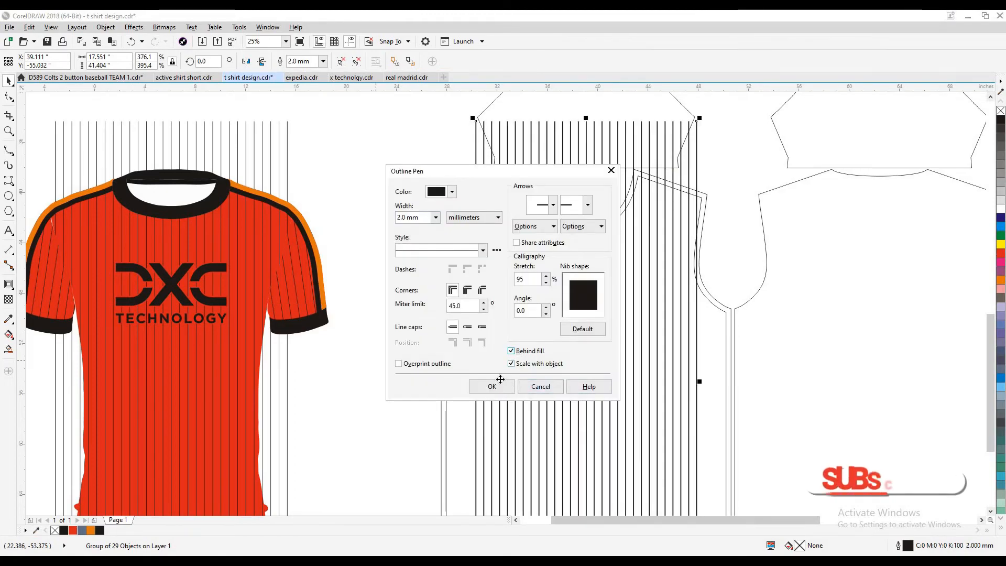
click(496, 383)
click(487, 419)
Ungroup the front pattern's stripes and copy the six leftmost ones outward past the piece's left edge, keeping the spacing
scroll(487, 419, down, 2)
scroll(489, 423, down, 1)
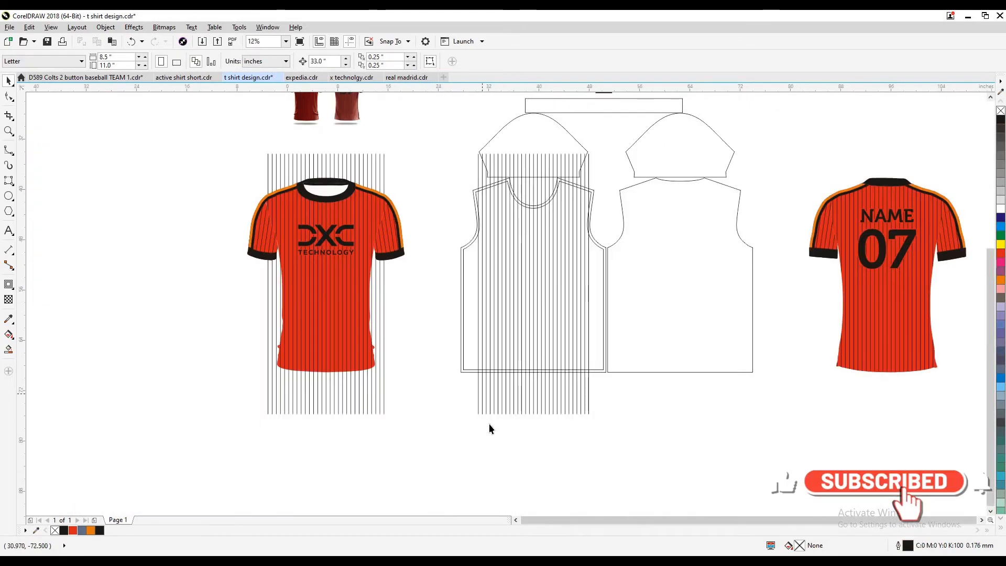
click(486, 412)
key(ctrl+u)
click(454, 394)
key(z)
drag(442, 350, 512, 415)
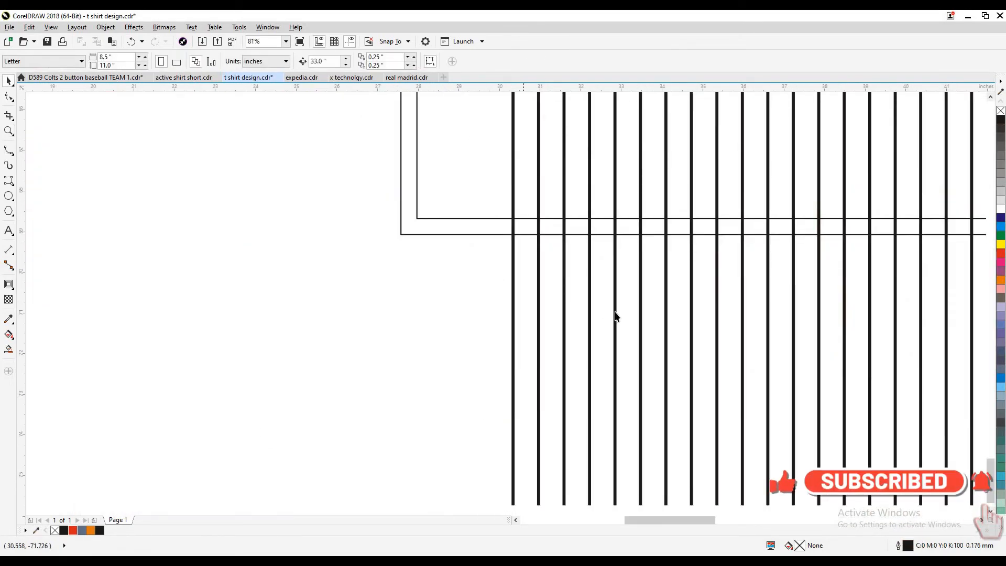
drag(637, 314, 397, 293)
right_click(514, 289)
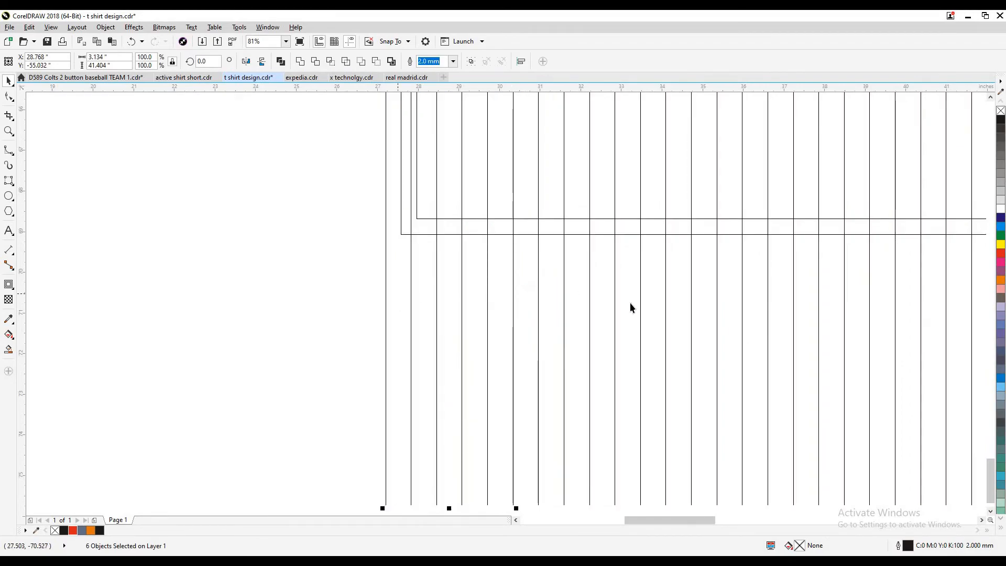
Copy the six stripes at the right end of the set outward past the front piece's right edge
scroll(630, 302, down, 3)
scroll(567, 283, up, 2)
drag(691, 301, 537, 321)
drag(649, 327, 604, 313)
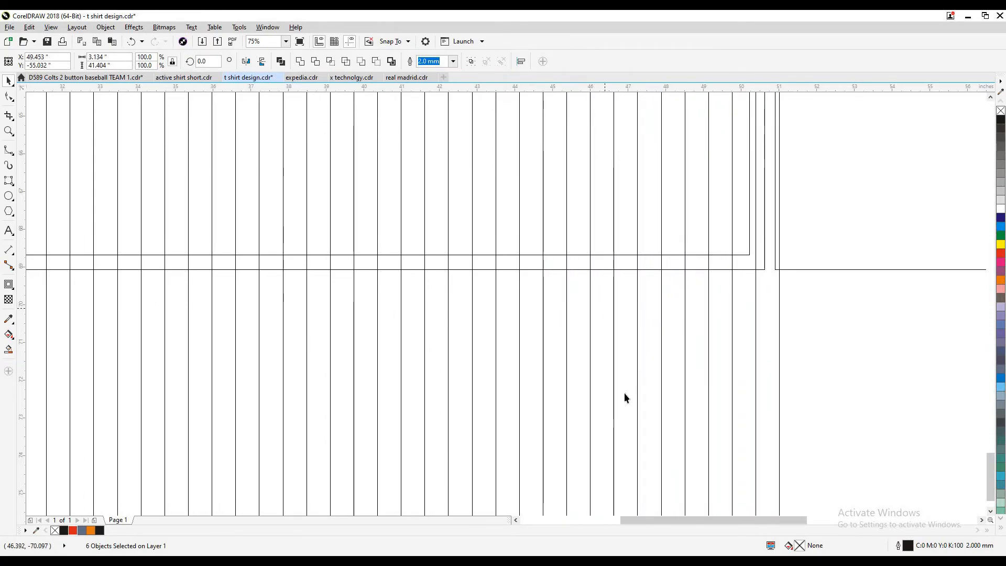
scroll(624, 397, down, 2)
click(456, 354)
scroll(438, 350, up, 1)
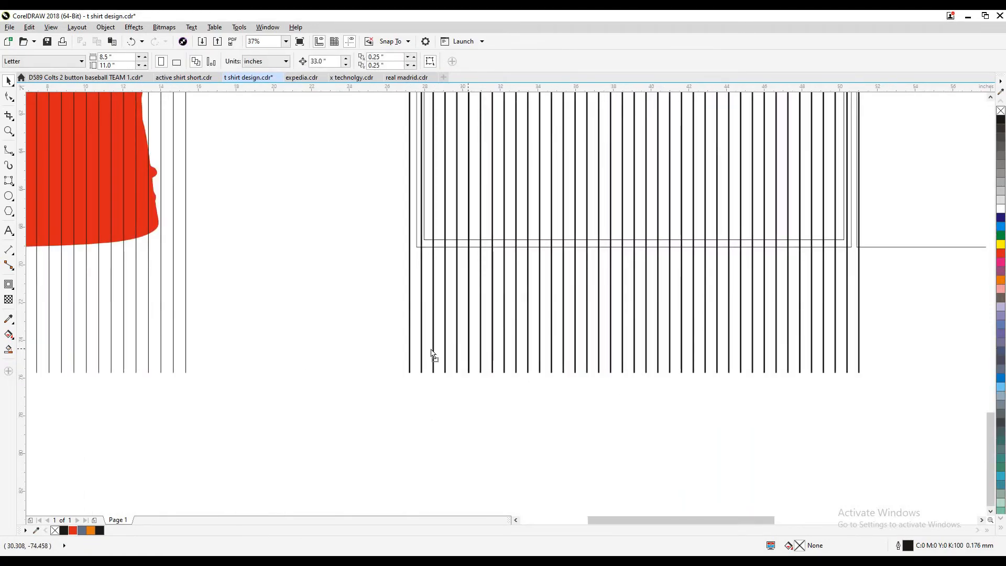
Delete the two duplicate stripes where the copied sets overlap the original stripes
drag(480, 359, 434, 358)
key(ctrl+z)
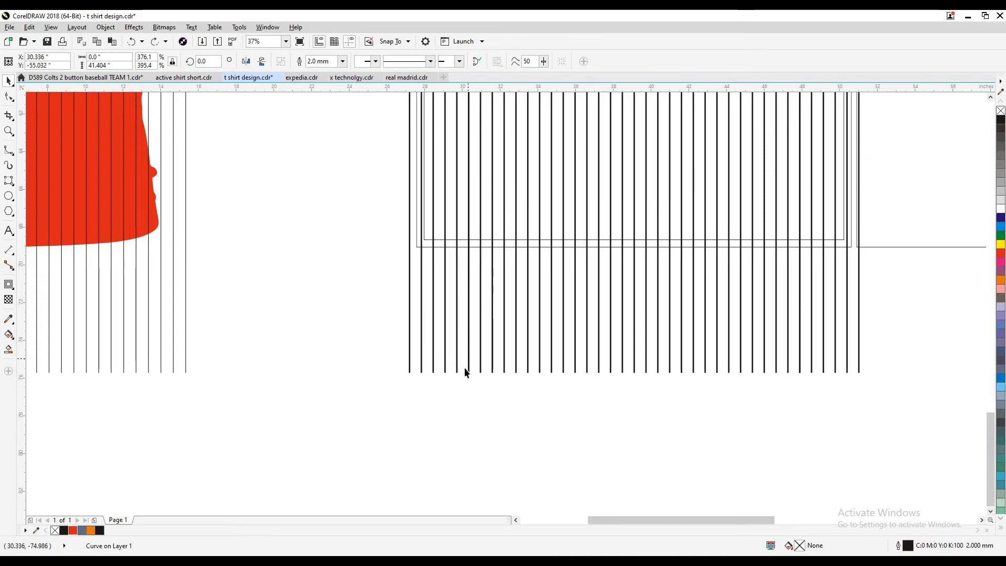
click(840, 377)
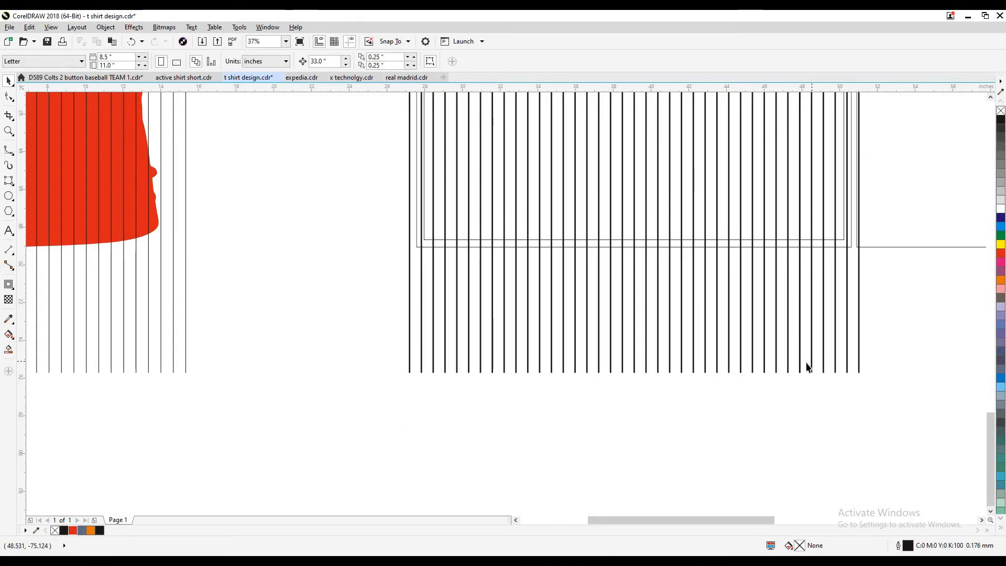
click(811, 366)
click(580, 385)
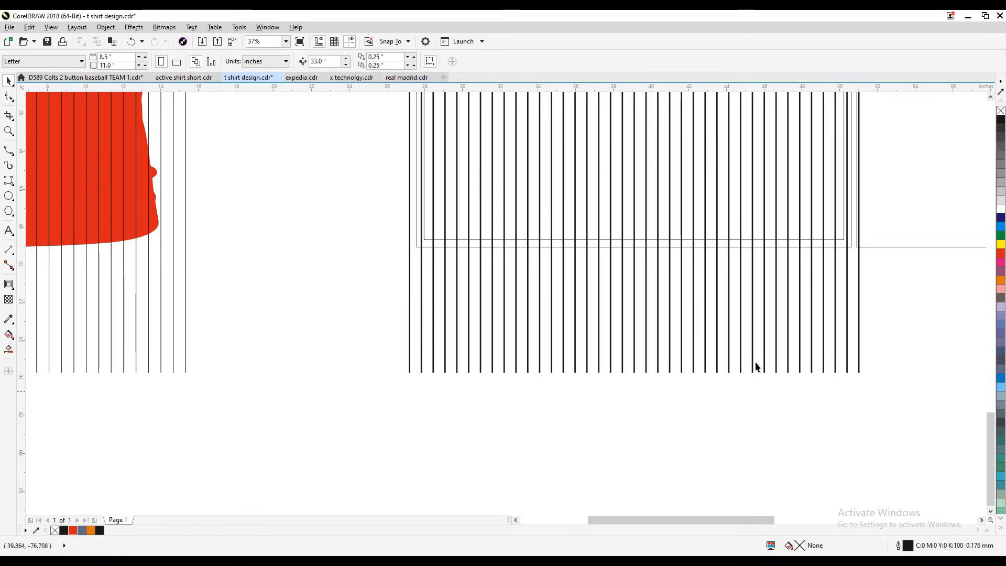
Group all the stripes covering the front pattern piece
scroll(583, 384, down, 1)
drag(463, 406, 755, 362)
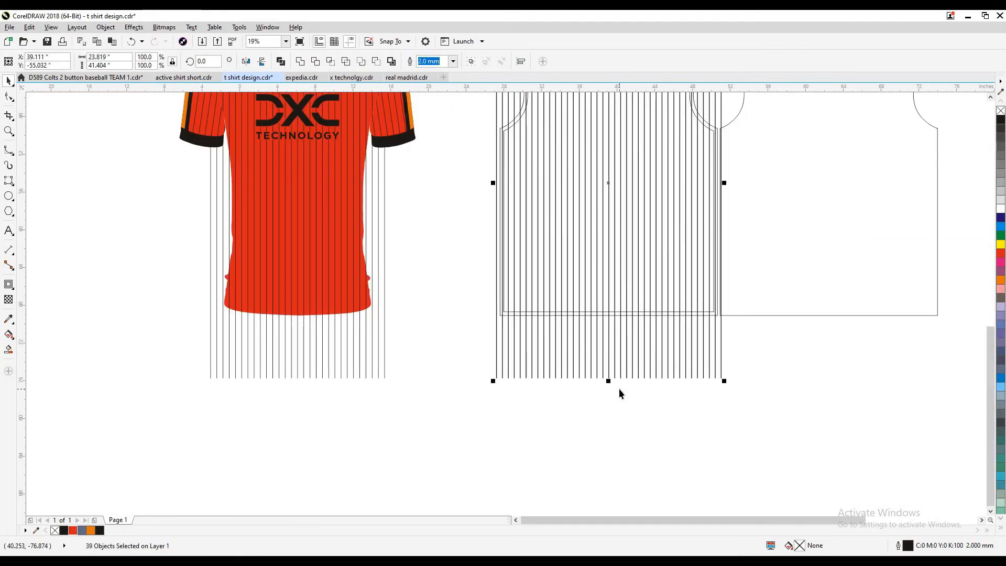
key(ctrl+g)
Shorten the stripe group from both ends to about 31.8 inches high so it just overlaps the front pattern piece
scroll(617, 389, down, 1)
drag(613, 385, 613, 376)
scroll(684, 215, up, 3)
drag(684, 238, 684, 261)
scroll(660, 314, down, 3)
scroll(666, 306, up, 2)
drag(665, 365, 666, 307)
scroll(615, 341, down, 2)
Move the stripe group 33 inches down and delete the inner contour outline of the front pattern piece
key(shift+n)
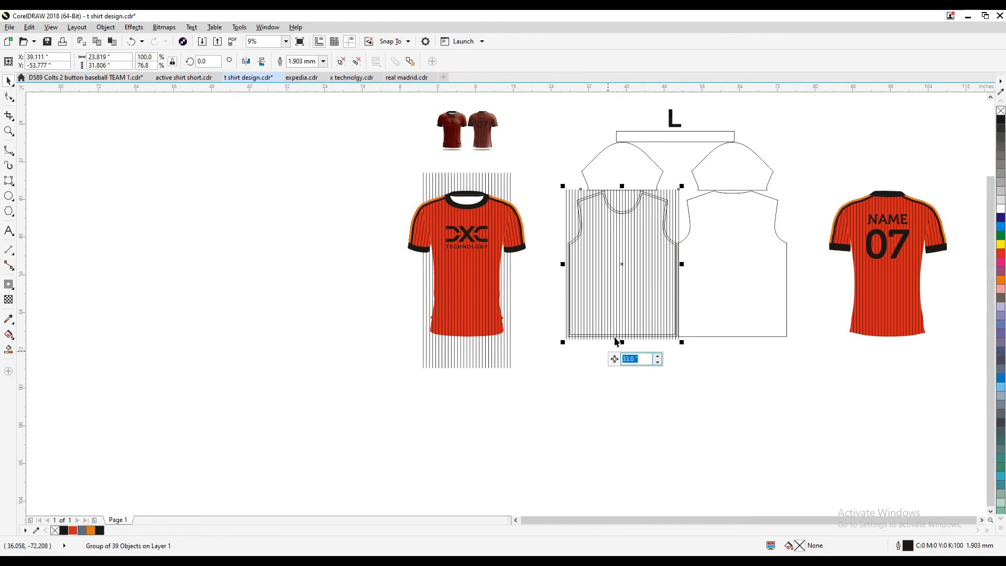
key(Down)
scroll(609, 236, up, 2)
click(610, 241)
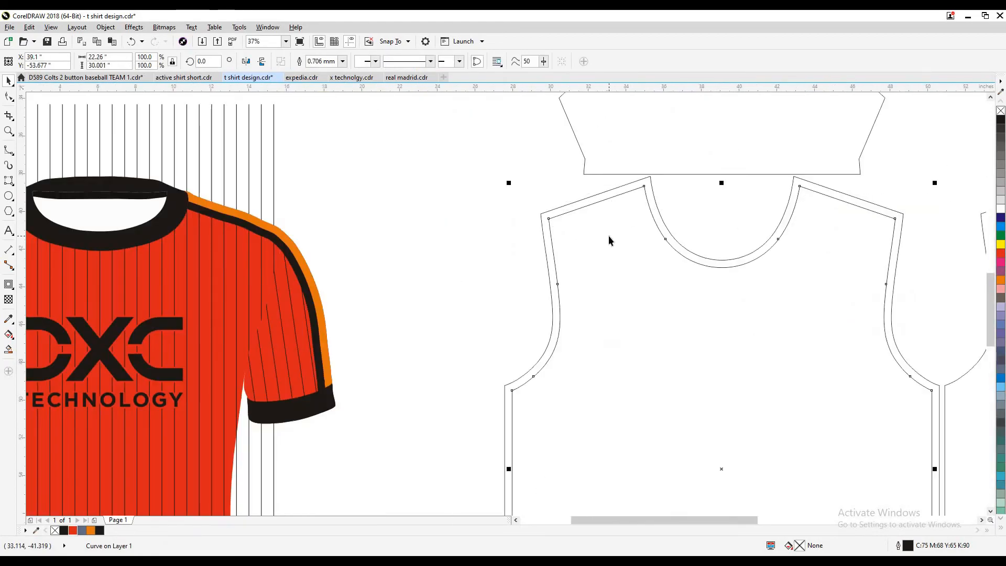
click(617, 355)
scroll(623, 314, down, 3)
Centre the stripe group horizontally on the front pattern piece and move it 33 inches up onto the piece
click(639, 355)
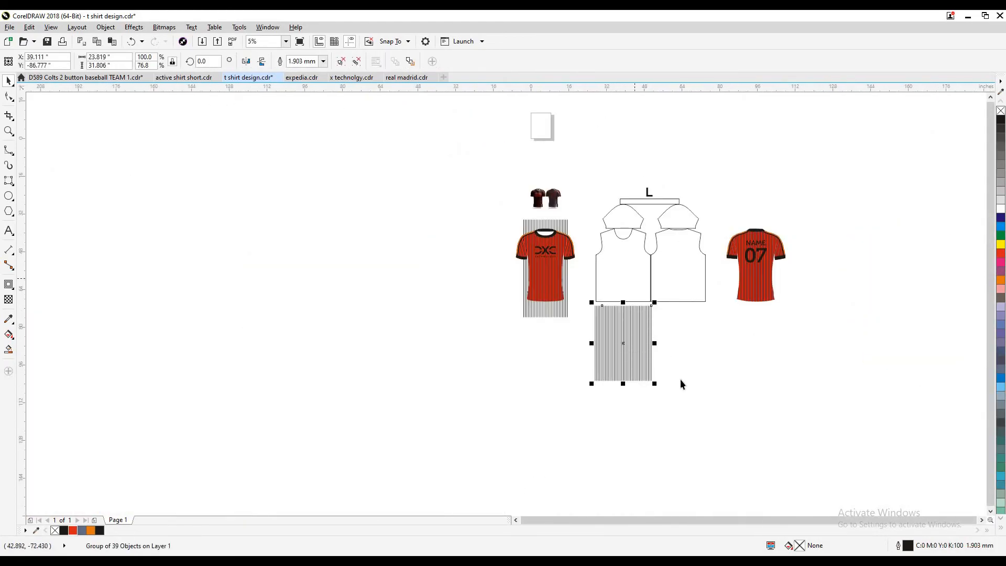
shift+click(609, 292)
key(Up)
scroll(602, 296, up, 4)
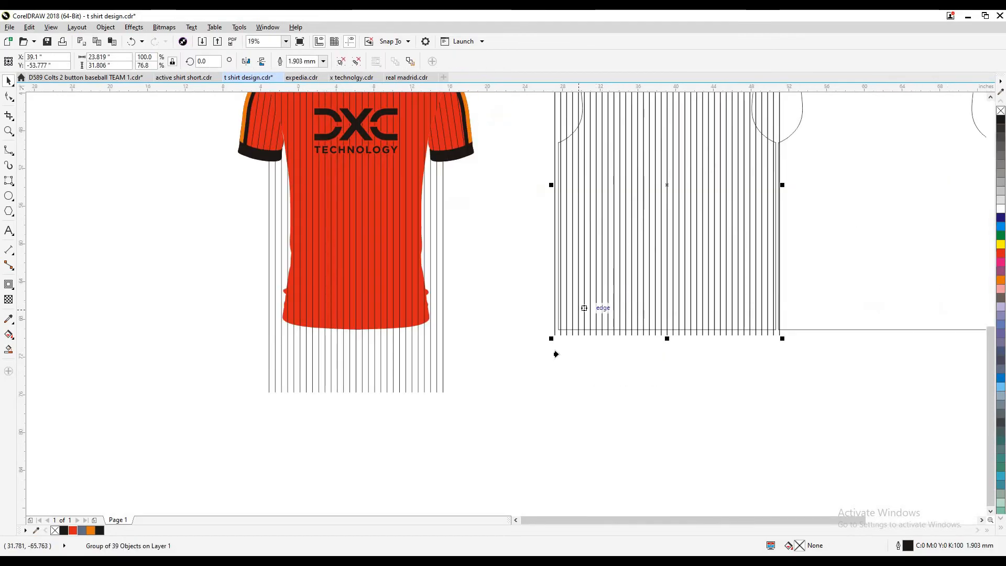
click(498, 324)
key(Return)
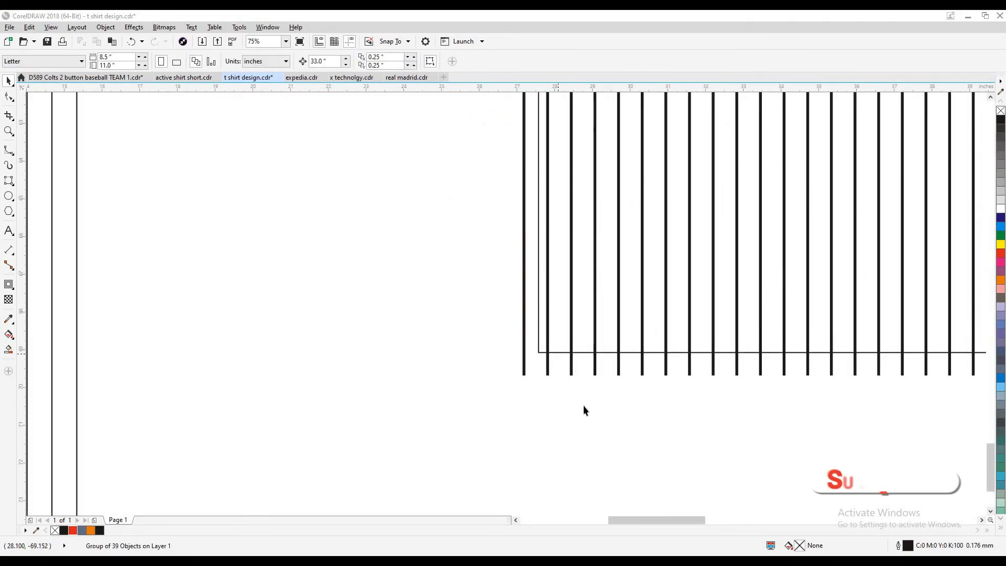
PowerClip the stripe group inside the front pattern piece and fill the piece with red
click(556, 352)
scroll(551, 386, down, 2)
click(586, 378)
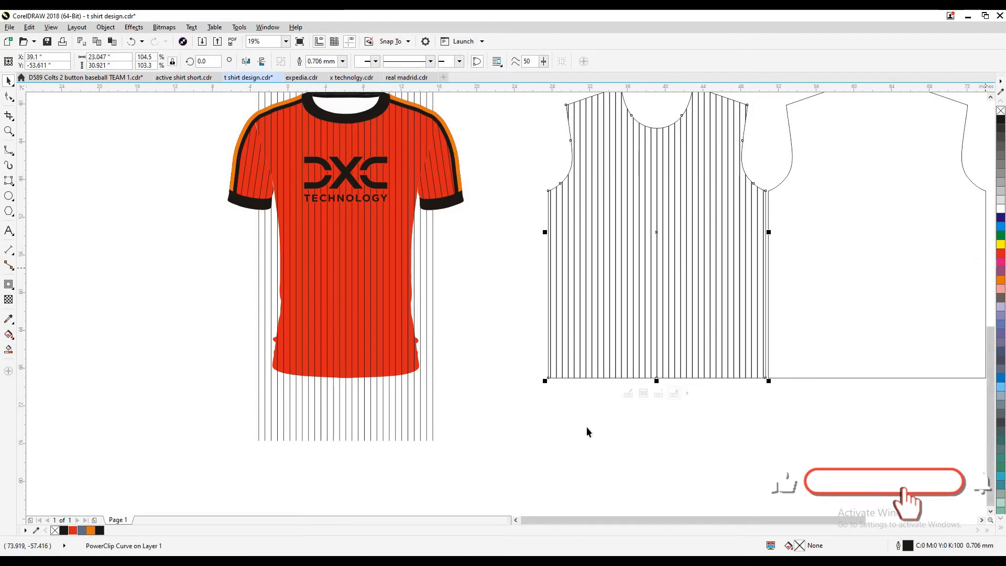
click(1000, 253)
click(509, 451)
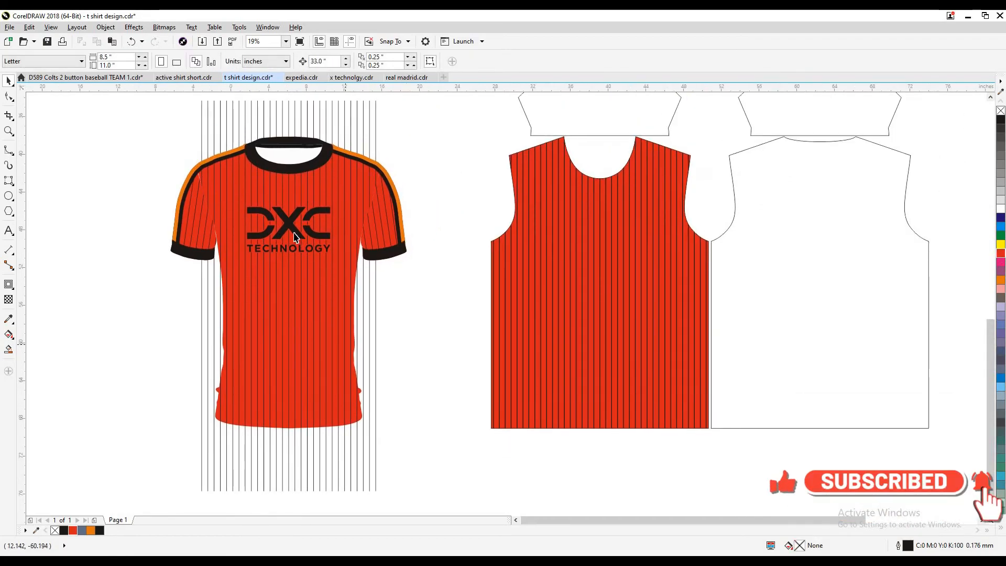
Place a copy of the mockup's DXC Technology logo on the front pattern piece's chest, centred horizontally
click(294, 233)
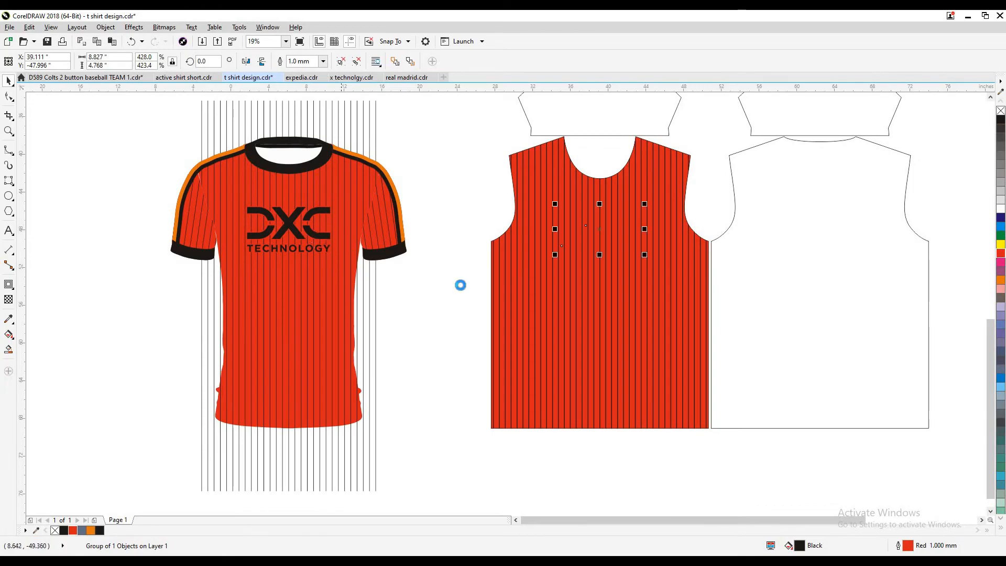
shift+click(523, 301)
key(Escape)
click(593, 246)
scroll(606, 204, up, 1)
drag(601, 233, 599, 187)
key(ctrl+z)
scroll(595, 234, down, 1)
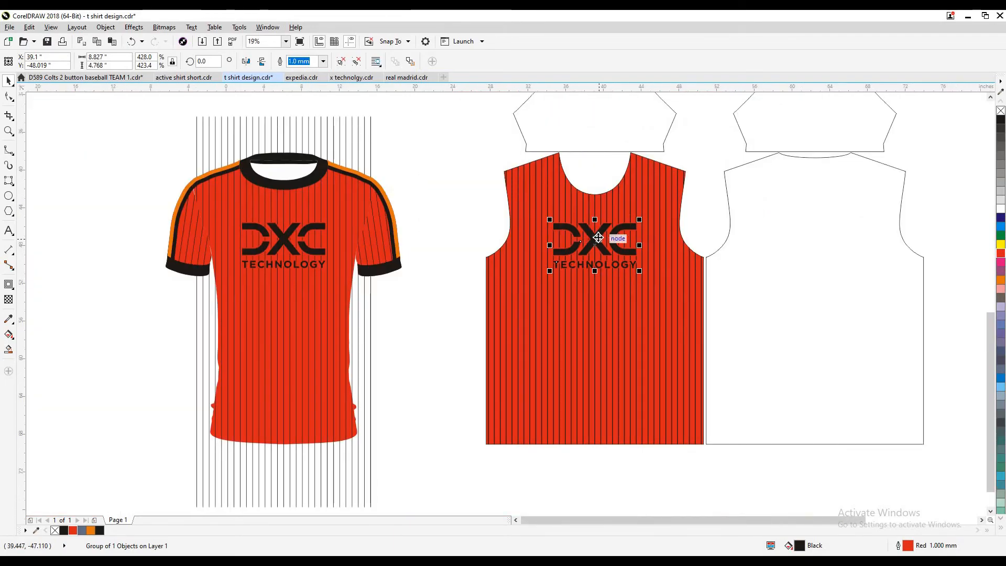
Move the chest logo lower, enlarge it slightly and keep it centred horizontally on the front pattern piece
key(Down)
drag(639, 281, 651, 294)
shift+click(633, 332)
key(c)
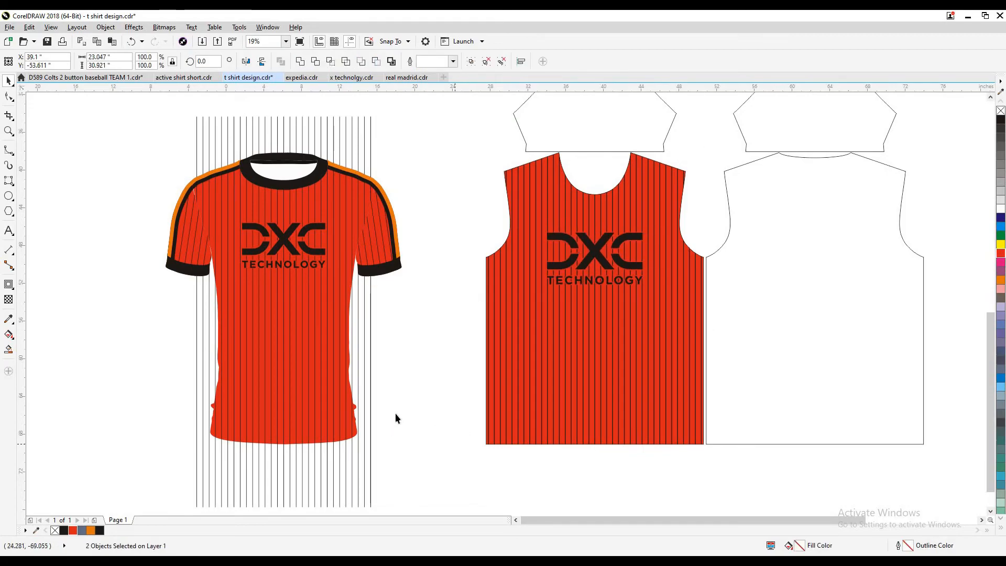
click(395, 413)
scroll(395, 410, right, 1)
scroll(359, 363, down, 1)
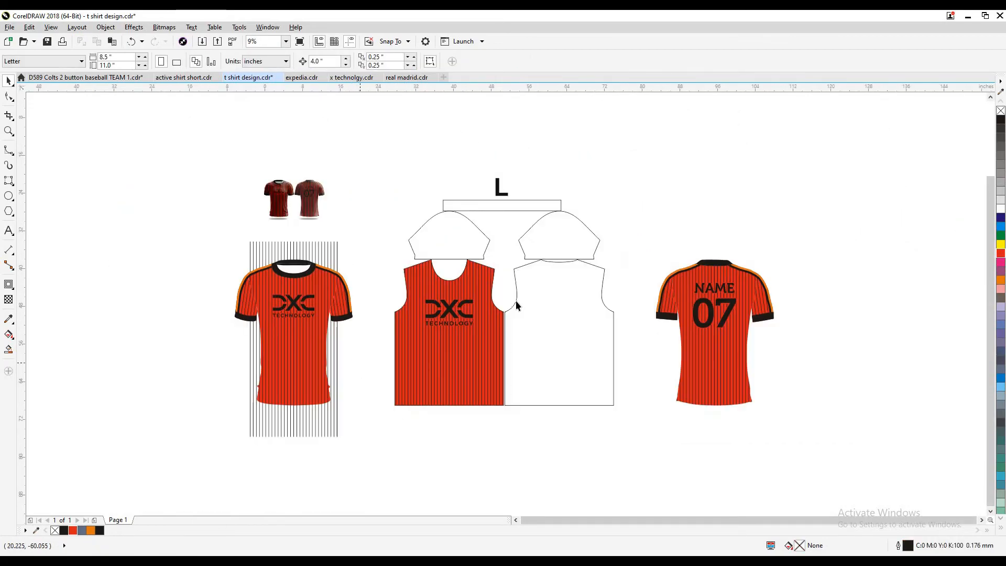
Fill both sleeve pieces and the back pattern piece with red
scroll(515, 300, up, 1)
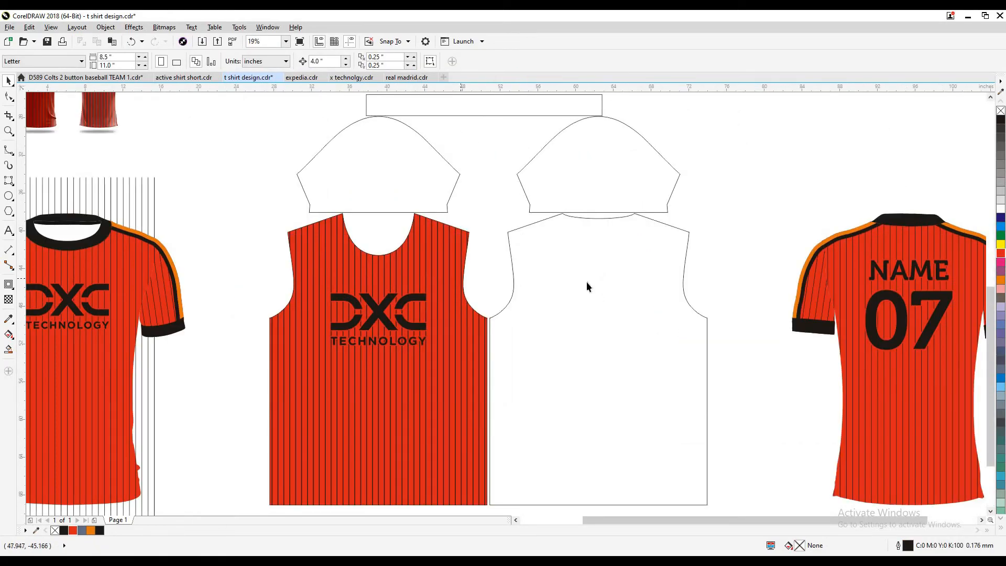
click(440, 154)
shift+click(539, 151)
shift+click(706, 359)
click(1000, 253)
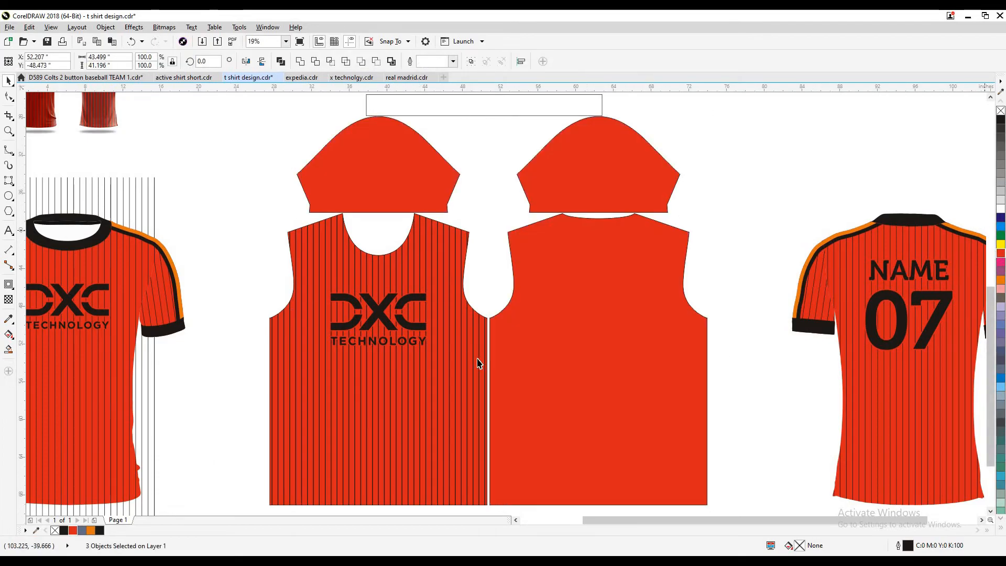
Place a copy of the stripe group over the back pattern piece and PowerClip it inside the piece
key(ctrl+z)
key(ctrl+z)
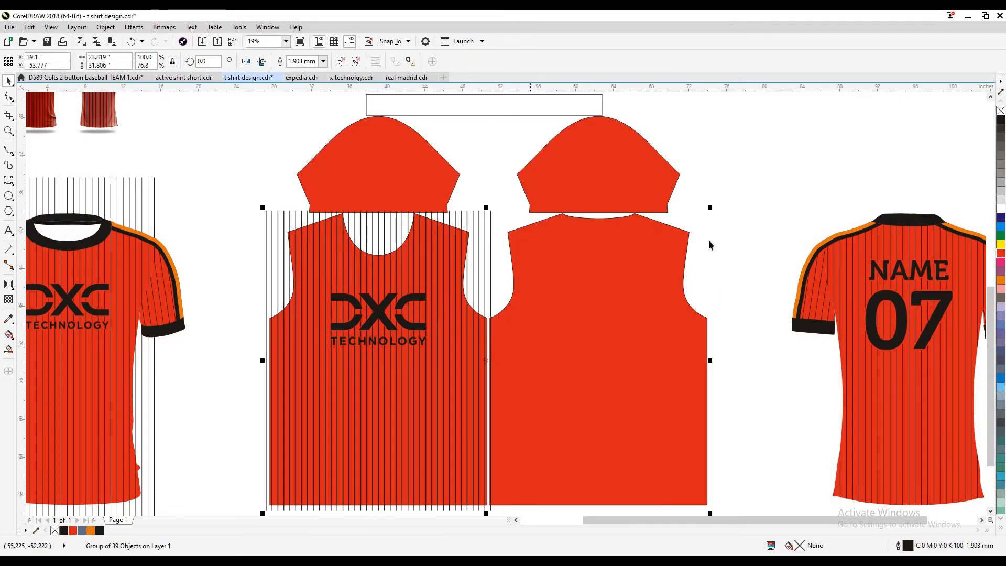
key(ctrl+z)
key(ctrl+z)
key(ctrl+z)
Centre another copy of the stripe group on the sleeve above the front piece and PowerClip it inside
key(ctrl+z)
key(ctrl+z)
key(ctrl+z)
key(ctrl+z)
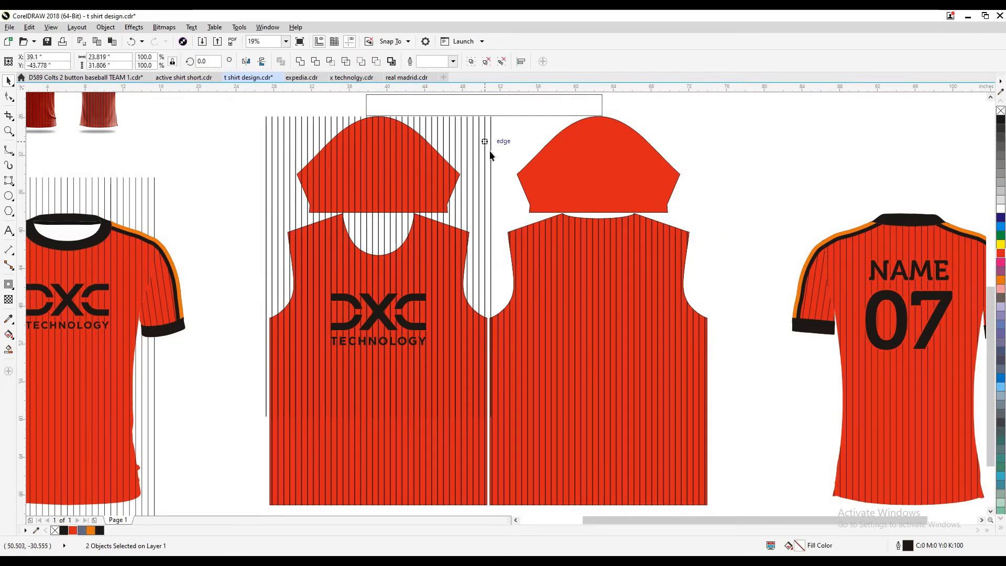
key(ctrl+z)
drag(380, 224, 380, 215)
Add the same vertical stripes to the sleeve piece above the back pattern piece
click(550, 179)
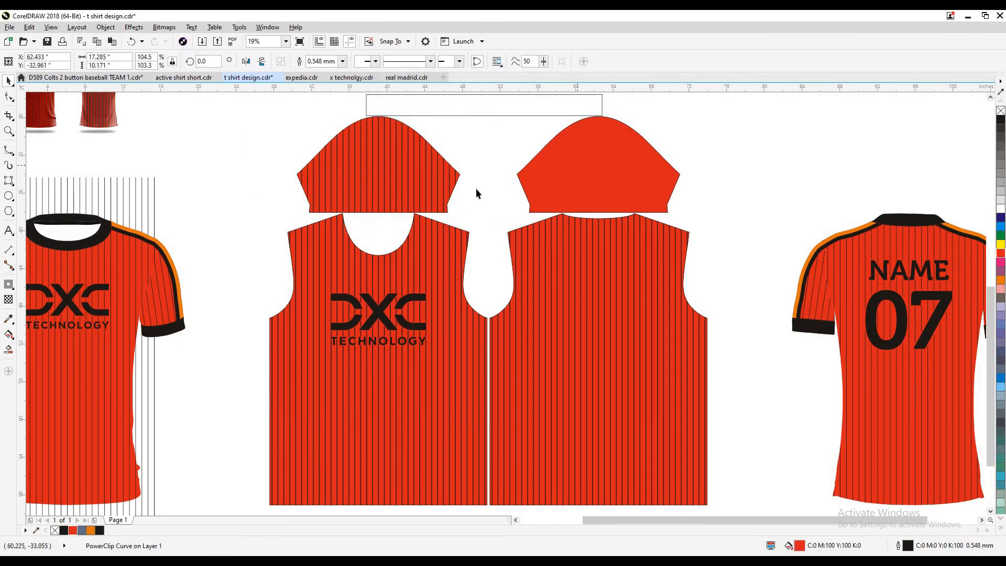
key(Delete)
key(ctrl+v)
click(696, 288)
Lay the back piece over the front piece, centred horizontally, and examine how their stripes line up at the shoulder
scroll(696, 288, left, 3)
drag(655, 210, 497, 254)
key(e)
key(c)
click(568, 256)
key(shift+PageDown)
key(z)
drag(577, 235, 577, 235)
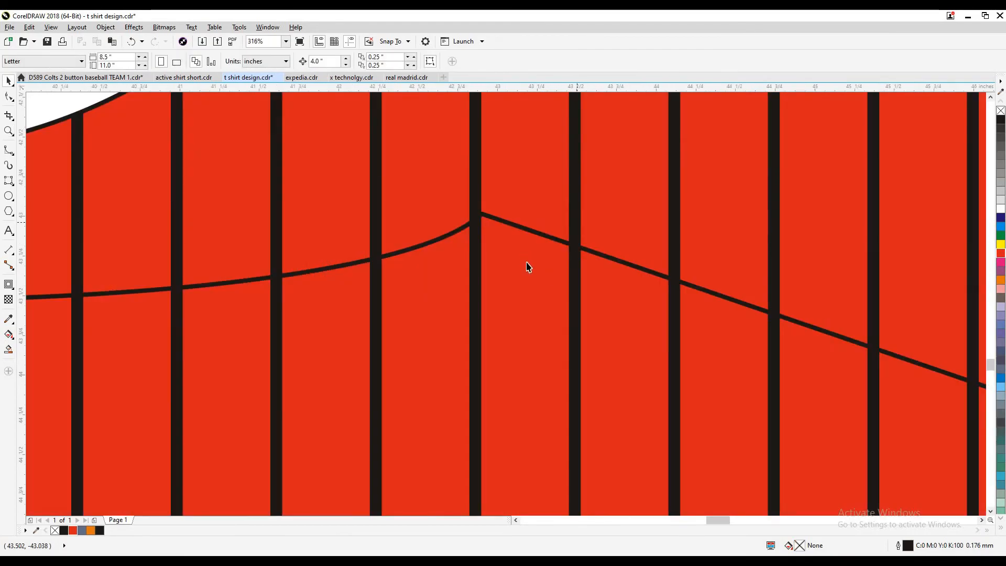
Compare the overlapping front and back stripes and return the back piece to its place beside the front
scroll(501, 256, down, 5)
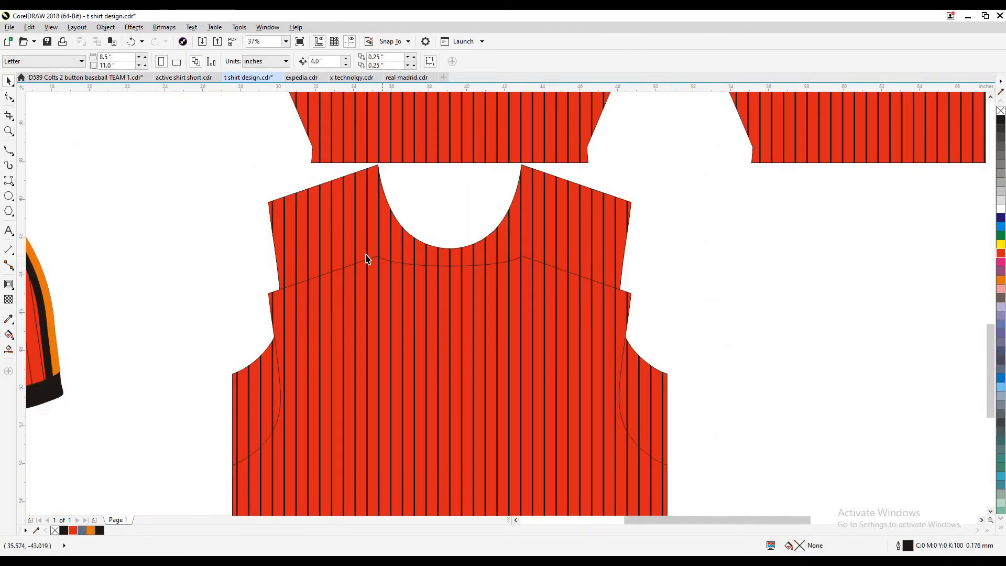
scroll(366, 258, up, 5)
click(392, 277)
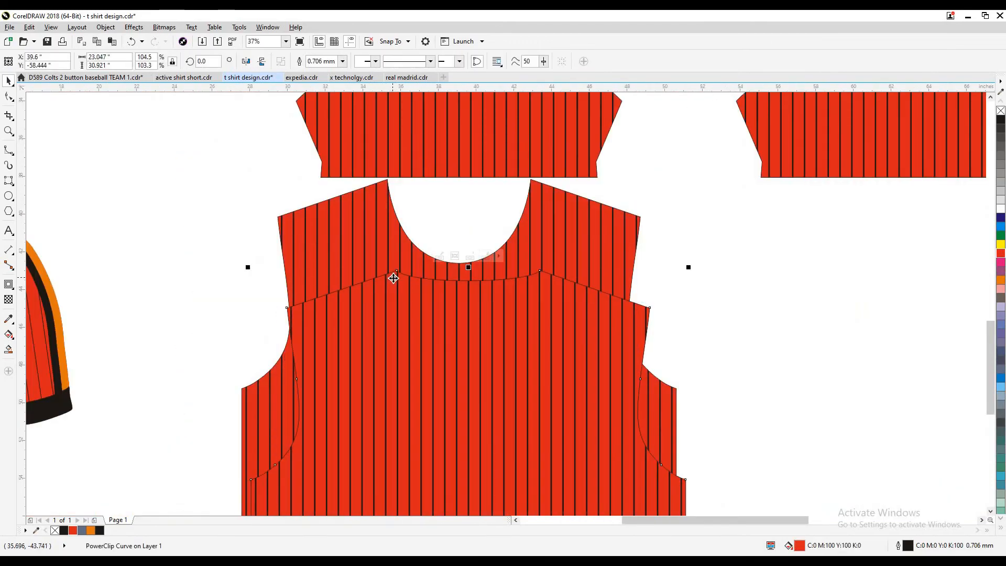
scroll(393, 276, up, 3)
scroll(633, 335, down, 5)
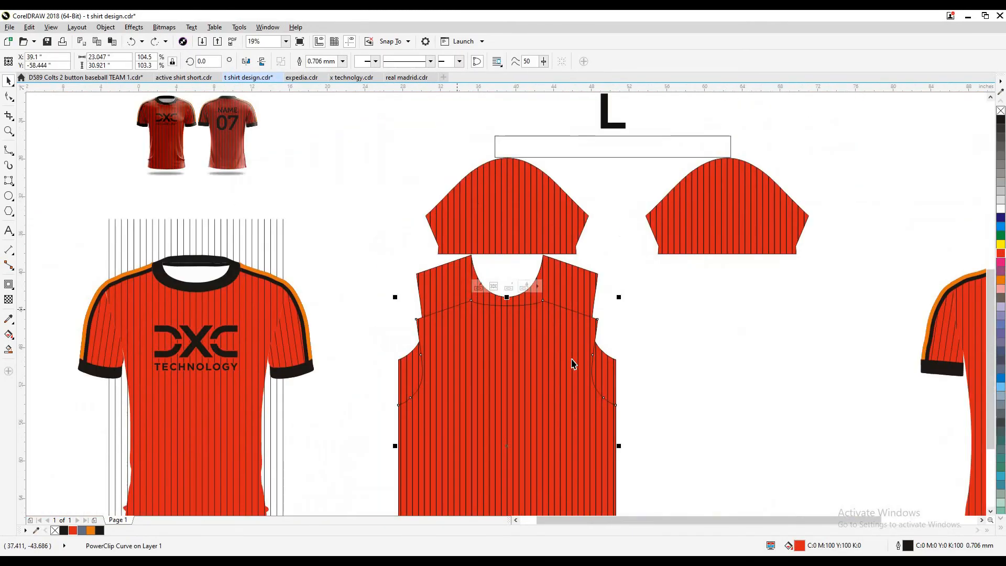
scroll(612, 337, down, 2)
drag(614, 339, 729, 339)
Check the first sleeve's stripe alignment against the front piece and return the sleeve to its original position
scroll(560, 285, up, 2)
click(590, 349)
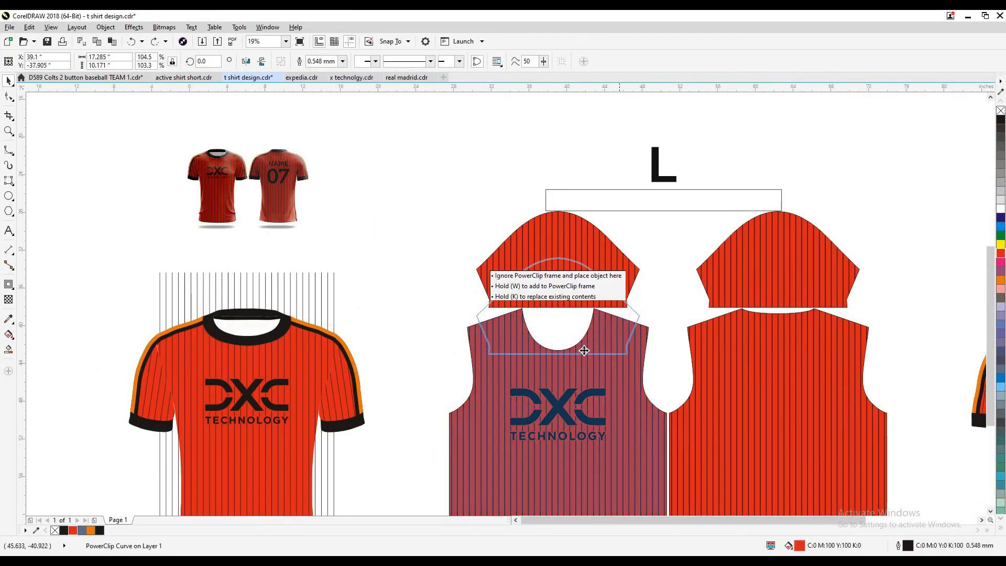
scroll(532, 381, up, 5)
scroll(606, 363, down, 5)
scroll(594, 359, down, 2)
drag(606, 311, 606, 292)
Fill the long collar strip above the sleeve pieces with black
click(589, 290)
click(589, 290)
scroll(590, 290, up, 3)
scroll(560, 313, down, 2)
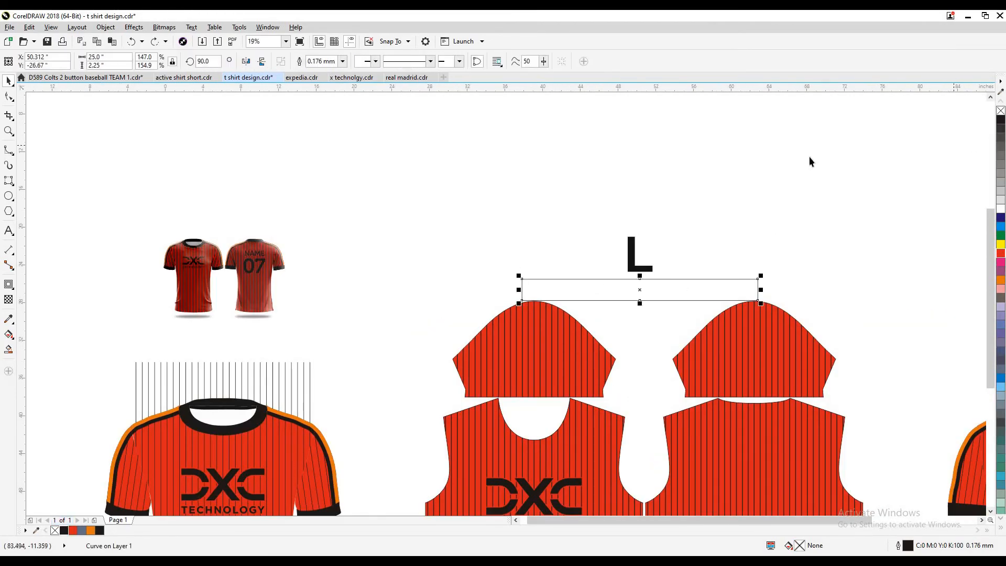
click(1000, 120)
click(577, 202)
scroll(402, 228, down, 2)
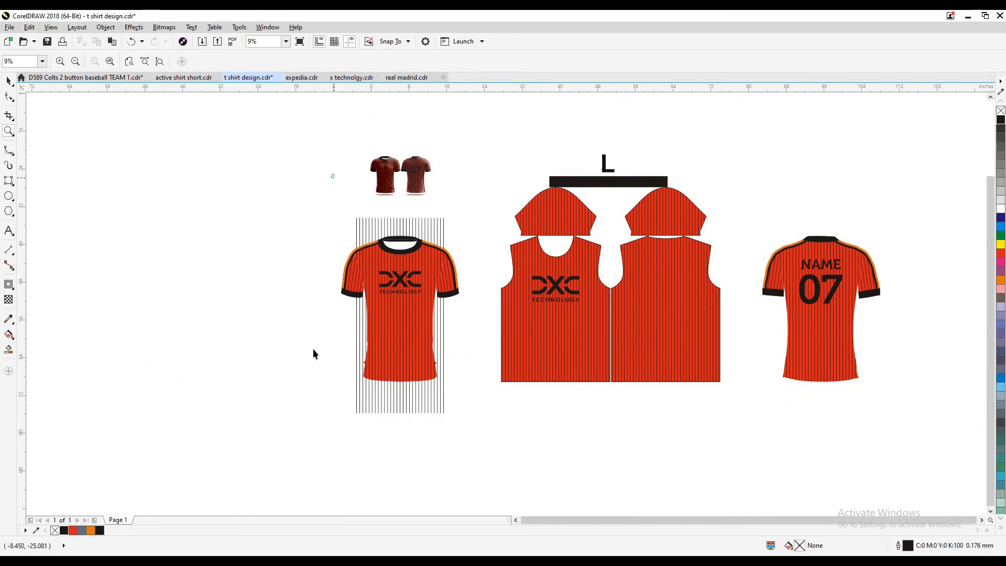
Remove the excess stripes extending beyond the front mockup, keeping the stripes only inside the shirt body
scroll(306, 423, up, 2)
click(305, 438)
key(Delete)
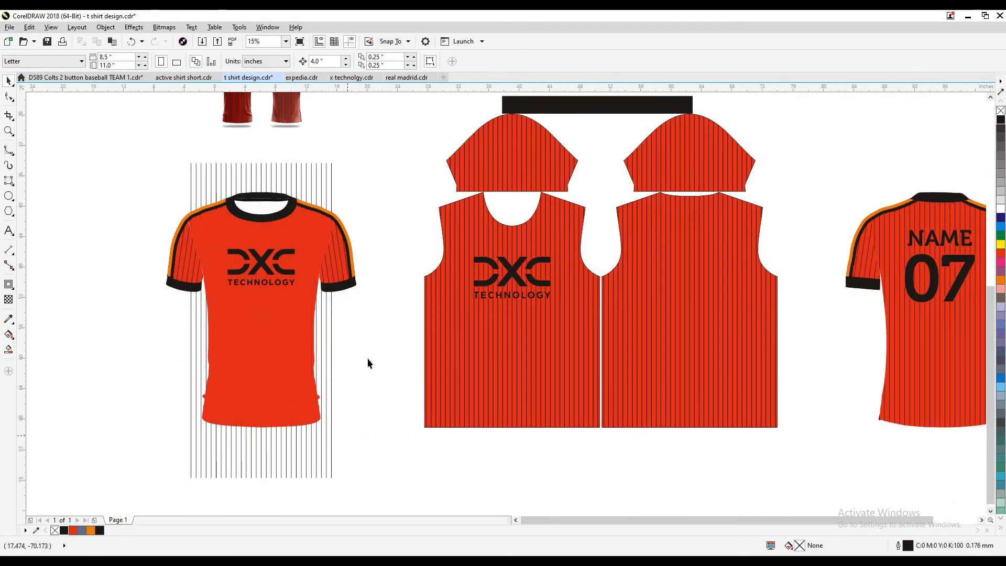
scroll(454, 266, up, 5)
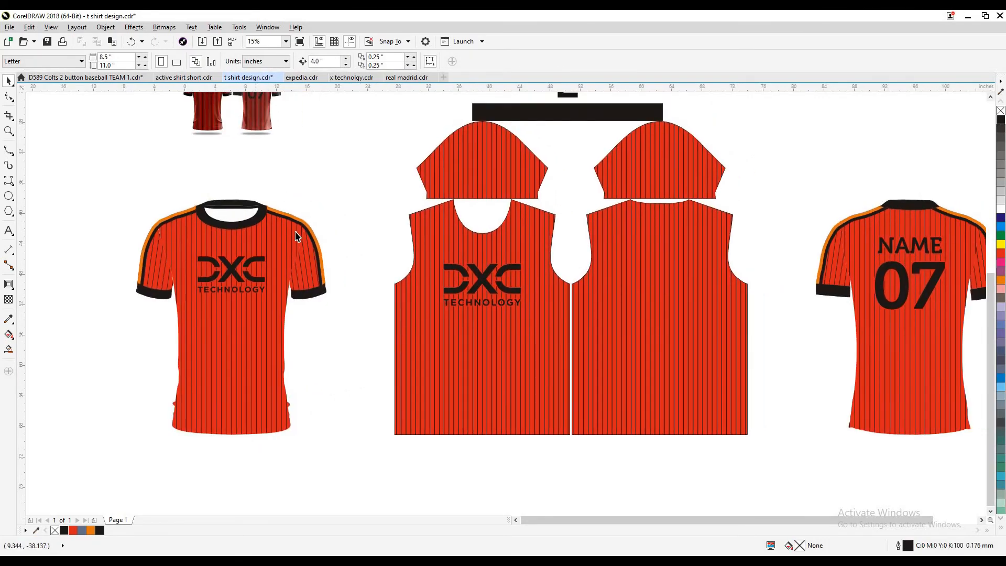
scroll(454, 265, down, 5)
scroll(417, 278, up, 1)
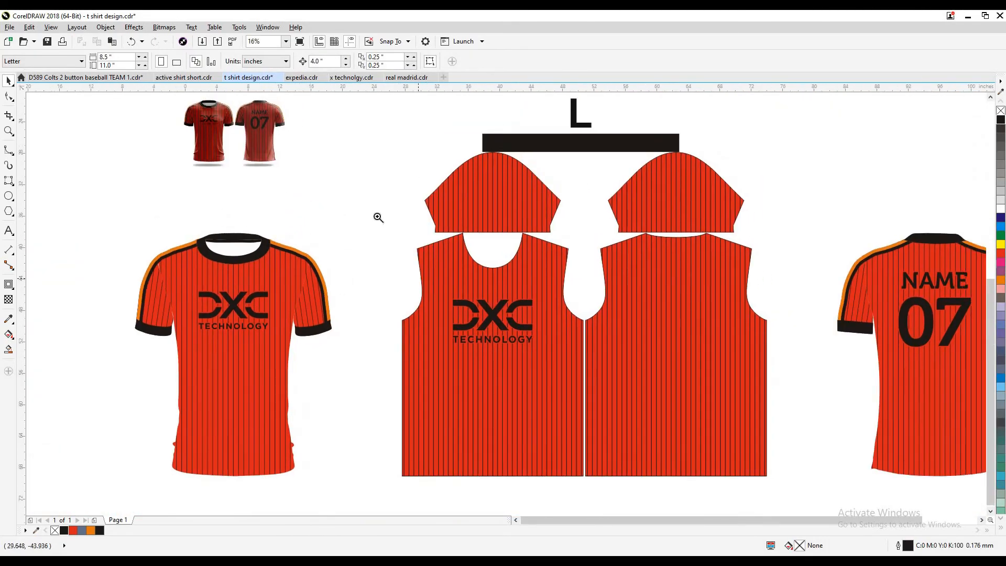
Create an inner contour of the front pattern piece, break it apart and leave it as an unfilled yellow outline
click(468, 289)
scroll(452, 246, up, 3)
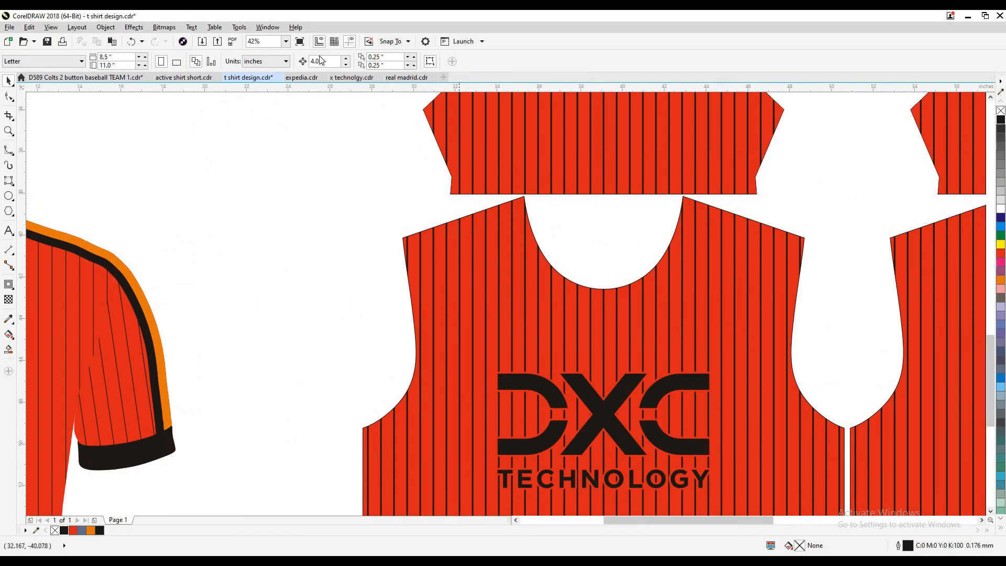
drag(405, 262, 440, 282)
key(ctrl+k)
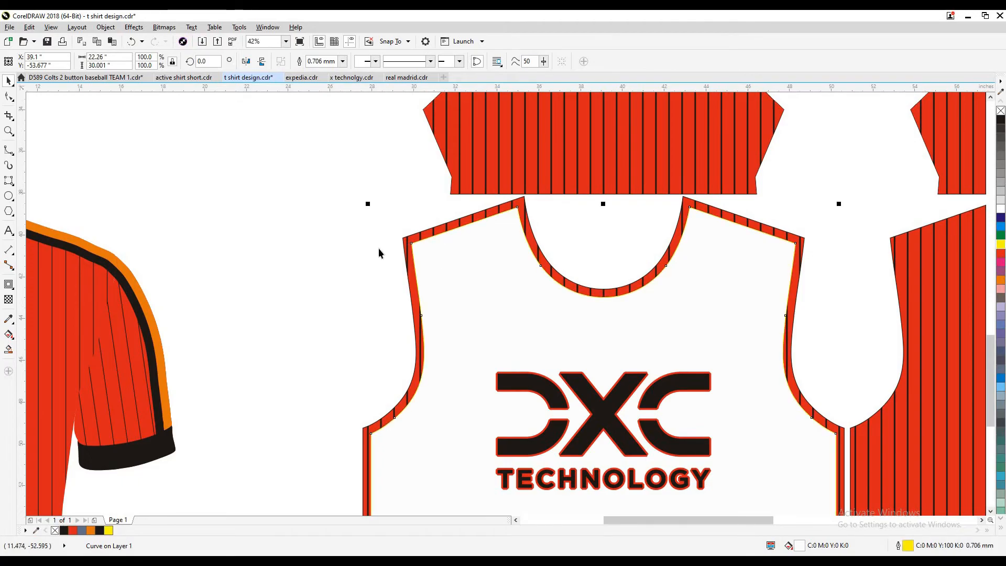
click(656, 218)
scroll(323, 253, left, 5)
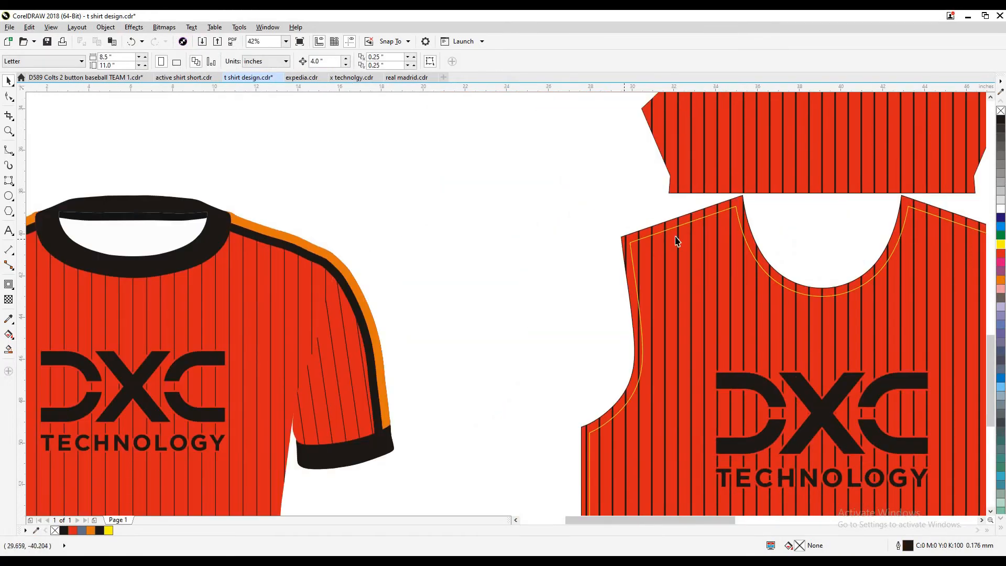
Draw a straight line along the front piece's left shoulder edge and move it down 1 cm
scroll(702, 254, up, 3)
click(691, 254)
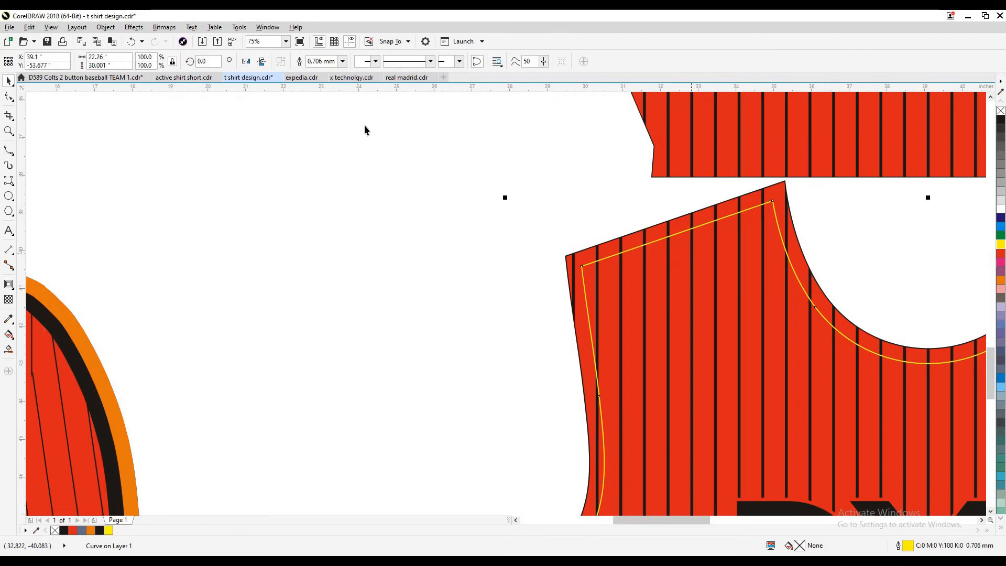
key(F5)
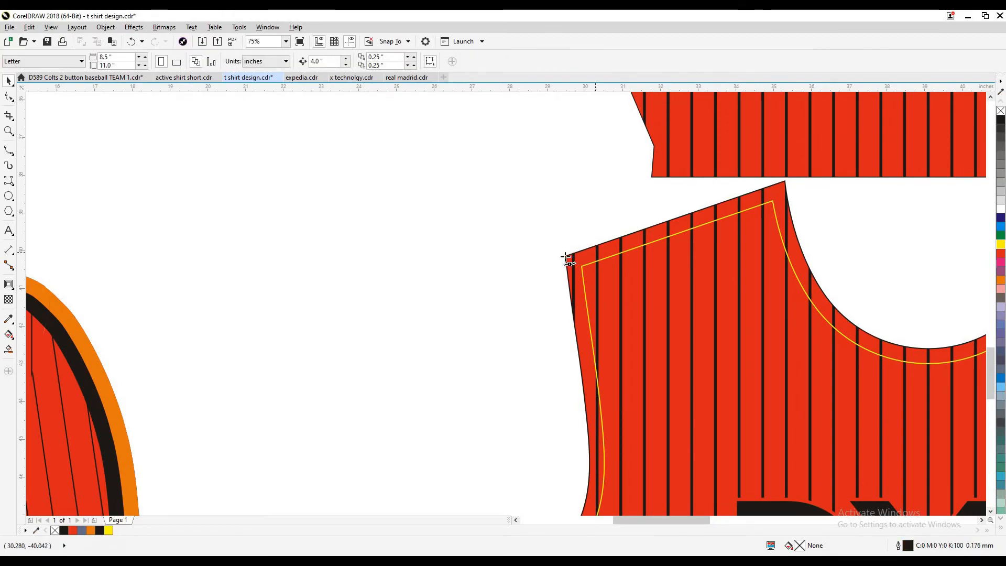
key(space)
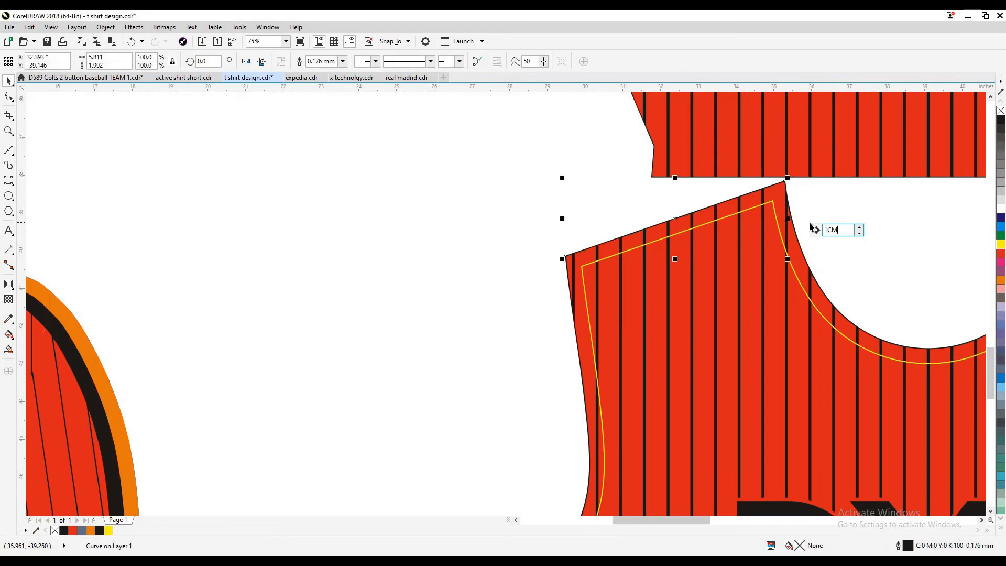
scroll(660, 253, up, 2)
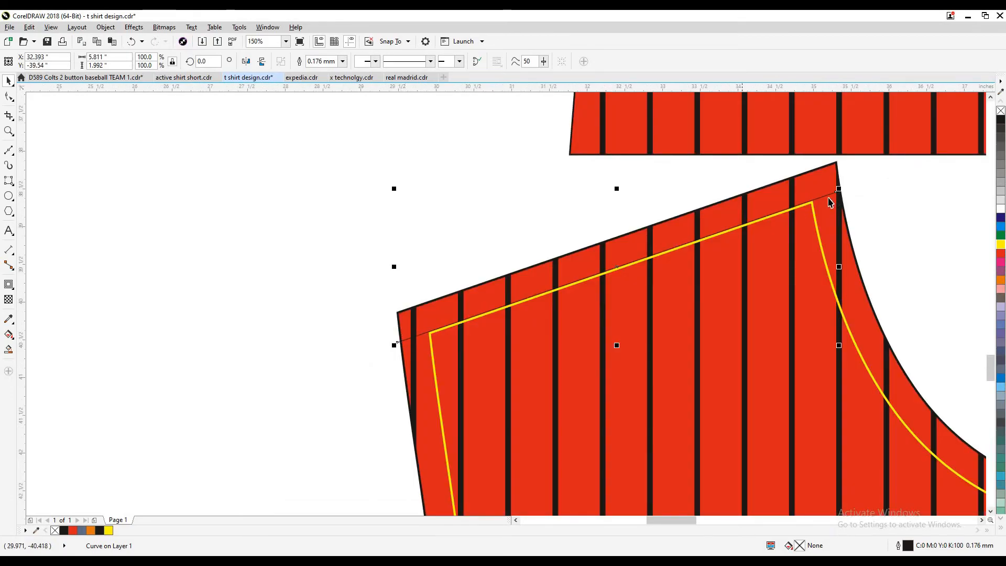
Shift the line outward past the armhole and align it precisely with the inner shoulder contour in wireframe view
drag(532, 310, 545, 328)
scroll(497, 359, down, 2)
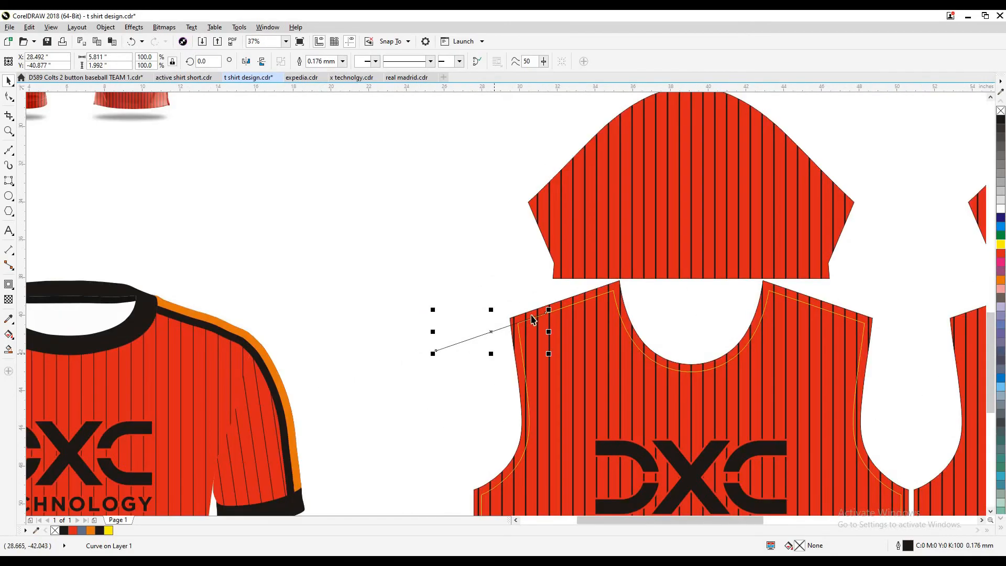
key(Escape)
scroll(463, 347, up, 1)
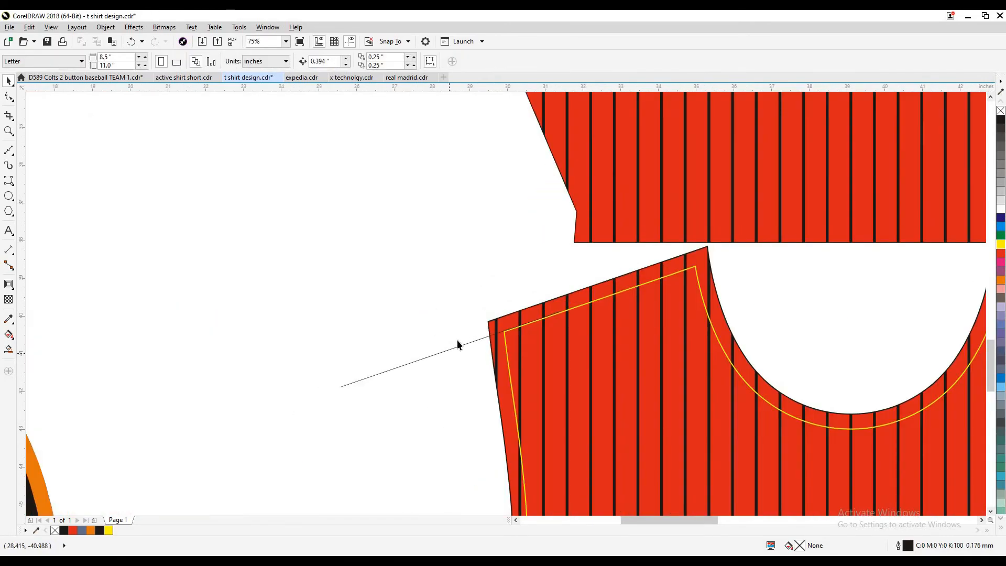
drag(455, 344, 507, 323)
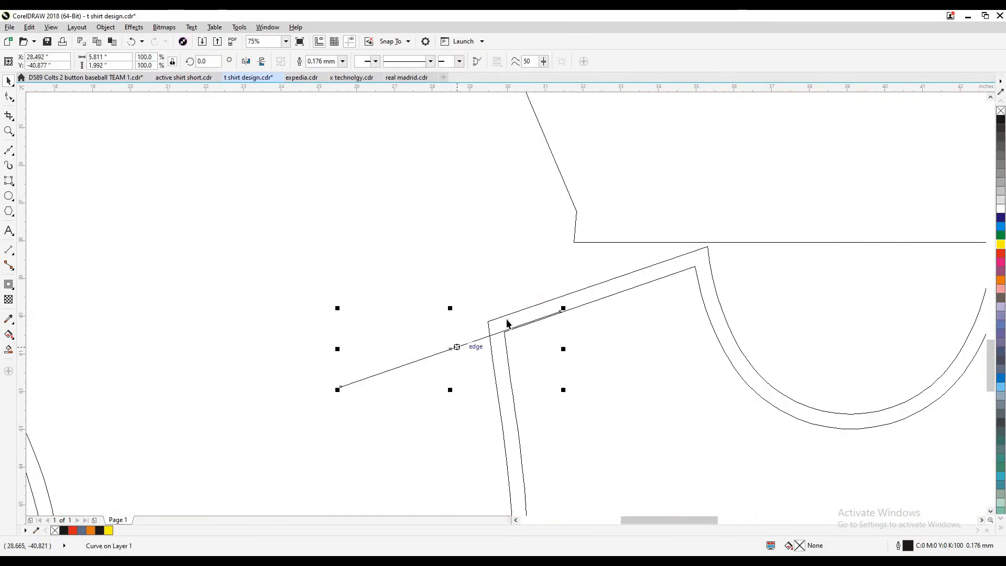
scroll(522, 399, up, 5)
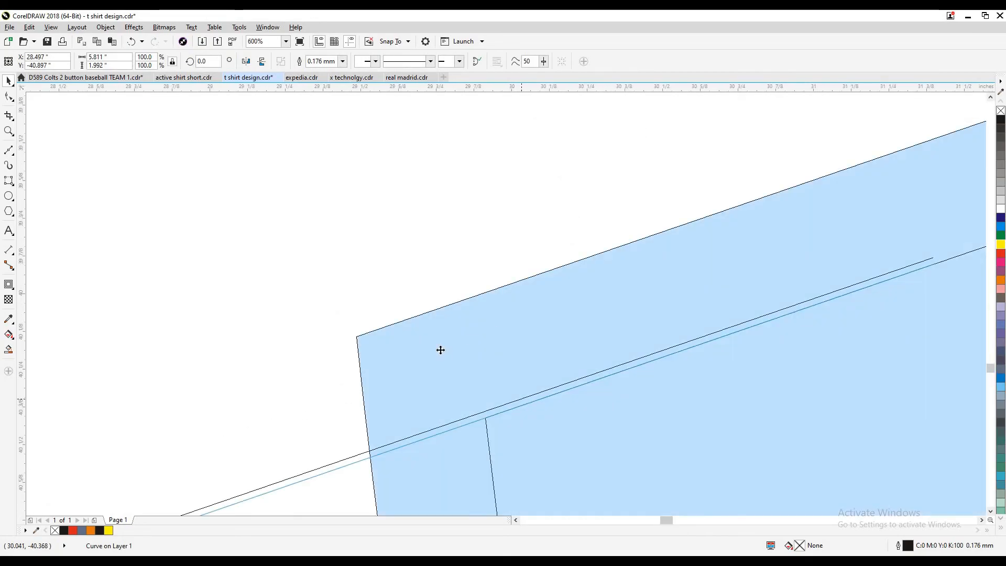
Extend the shoulder line to about 11.6 inches wide with an end-to-end copy and move it above the shoulder edge
scroll(387, 366, down, 4)
scroll(385, 368, up, 2)
drag(619, 310, 602, 301)
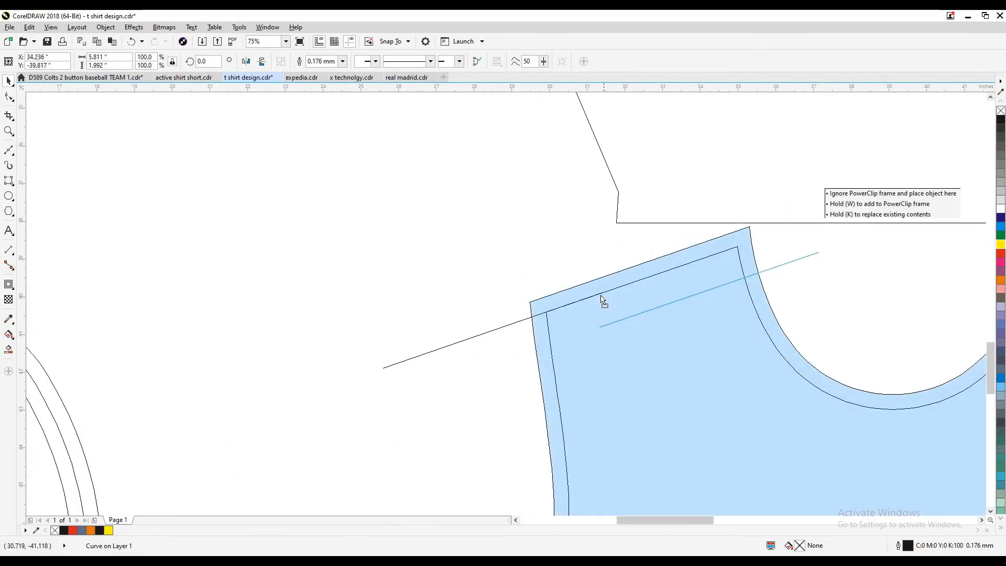
drag(838, 287, 838, 287)
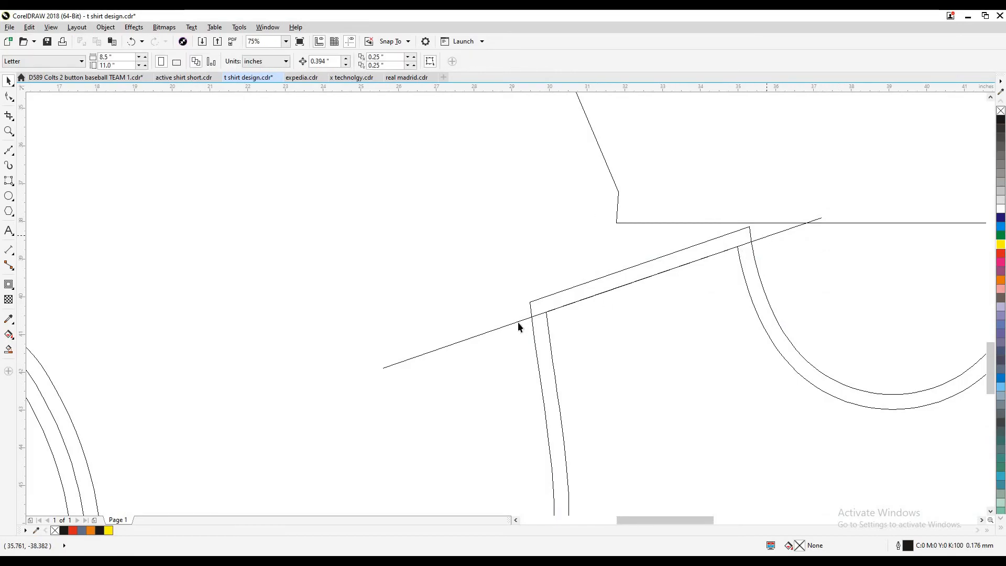
key(ctrl+z)
key(ctrl+z)
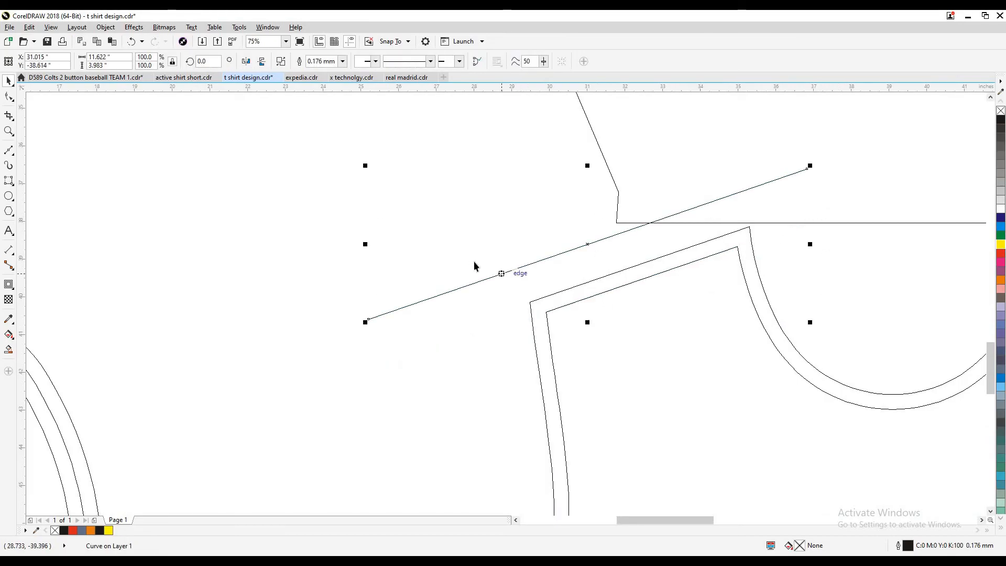
Make two parallel copies of the shoulder line below it at 0.591-inch spacing across the front piece's left shoulder
key(shift+F9)
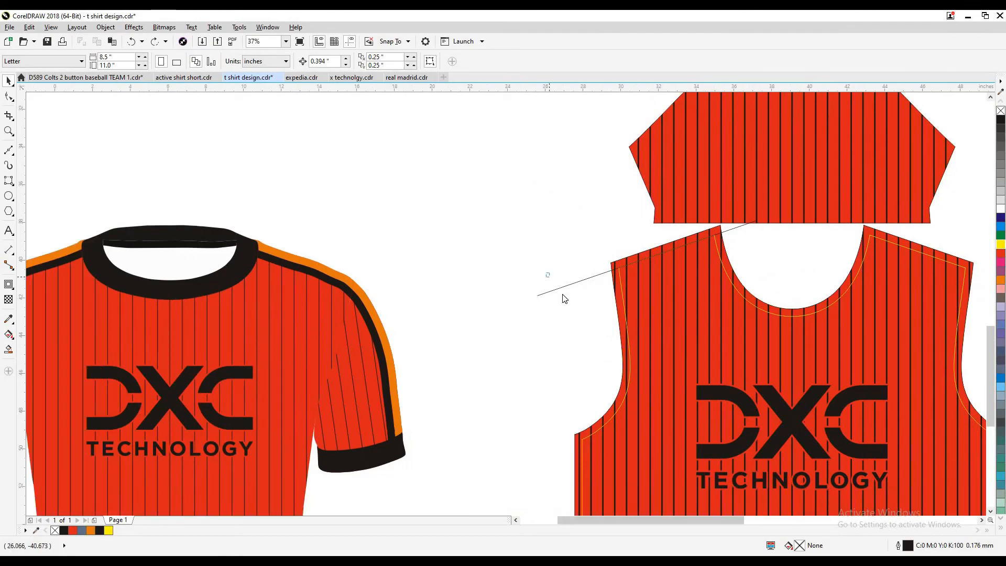
click(563, 287)
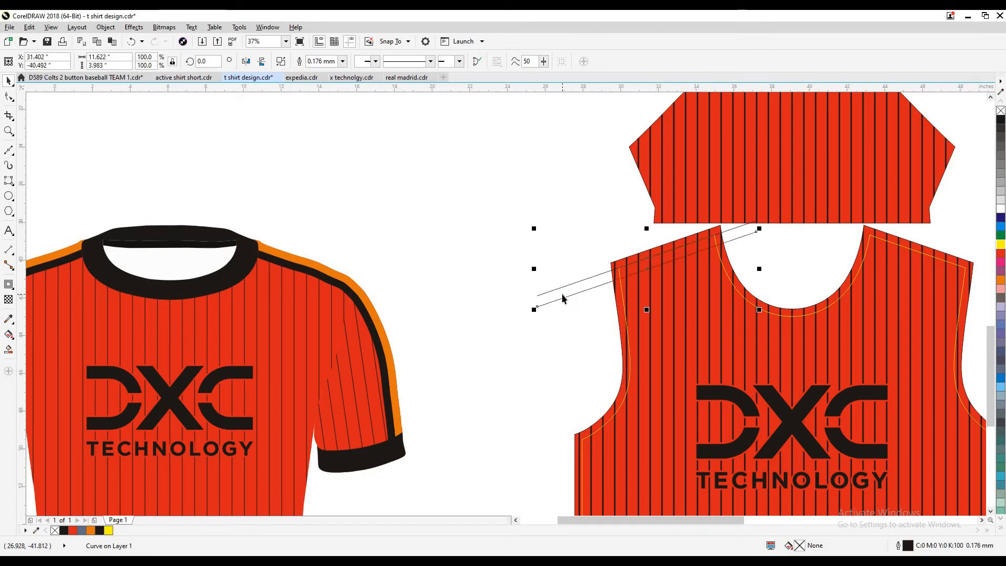
key(Escape)
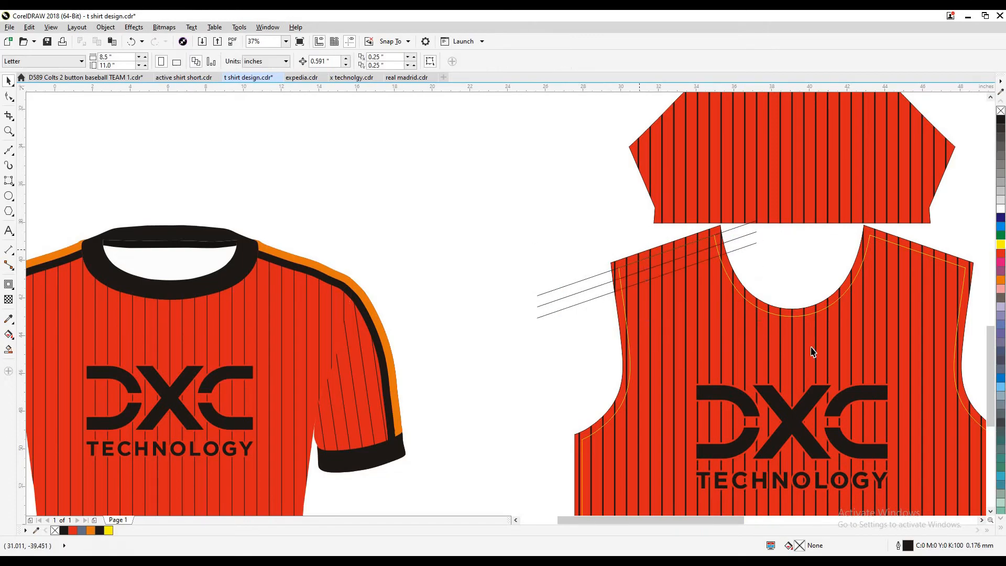
Smart Fill the two strips enclosed by the three parallel lines on the front piece's left shoulder
scroll(812, 348, up, 2)
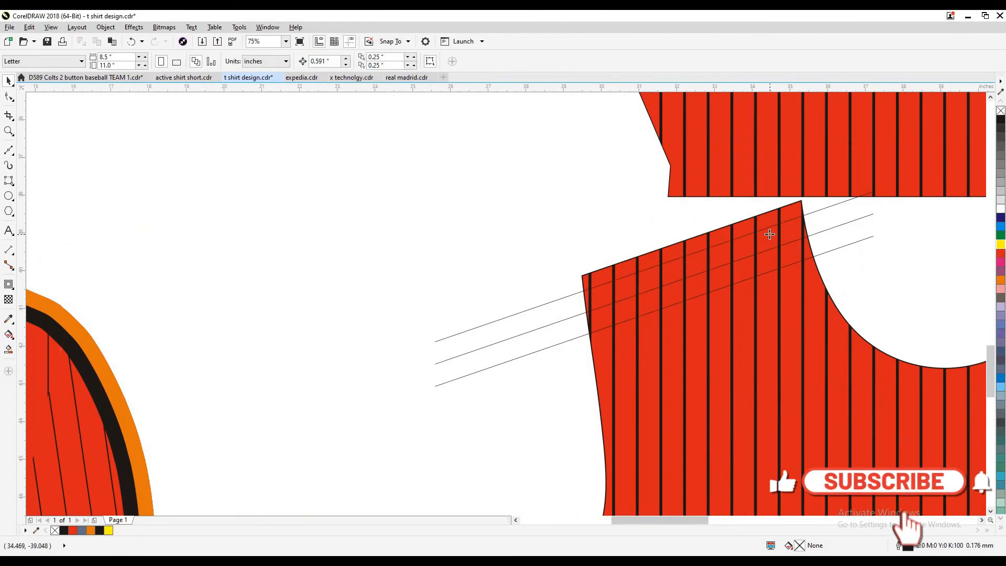
click(765, 261)
key(space)
key(Escape)
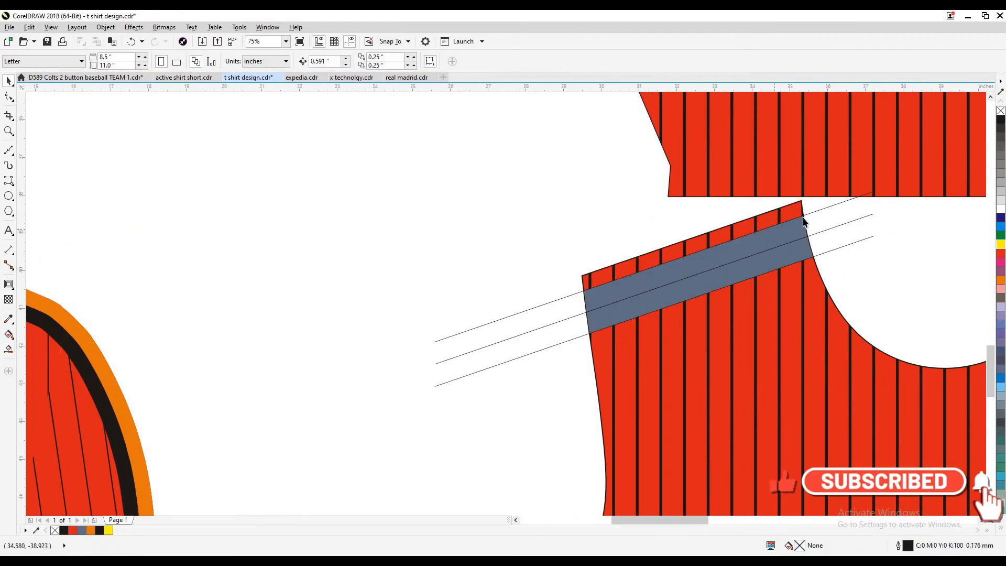
Delete the uppermost parallel line and Smart Fill the strip from the front's left shoulder edge down past the middle line
click(807, 211)
key(Delete)
click(793, 214)
click(737, 272)
key(space)
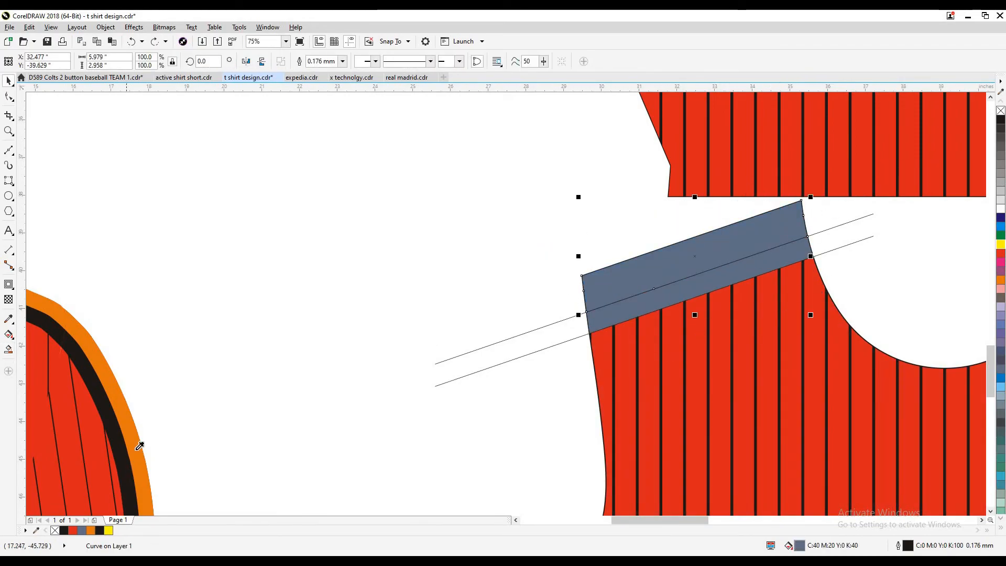
Color the upper shoulder strip orange and the lower one black, and delete the two remaining guide lines
key(ctrl+Page_Down)
key(Tab)
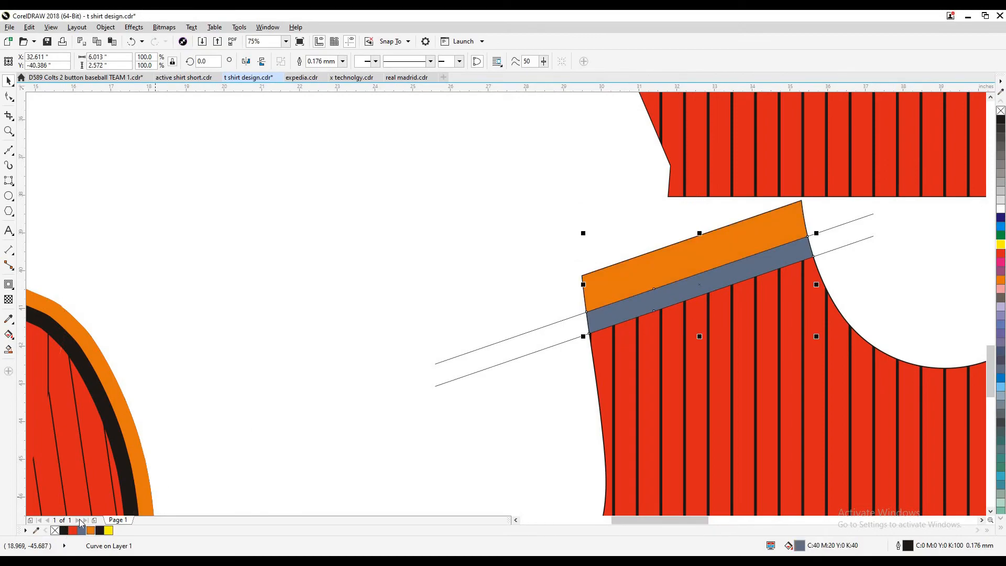
key(ctrl+Page_Down)
key(Escape)
click(658, 272)
shift+click(658, 271)
scroll(582, 335, down, 2)
drag(535, 274, 584, 329)
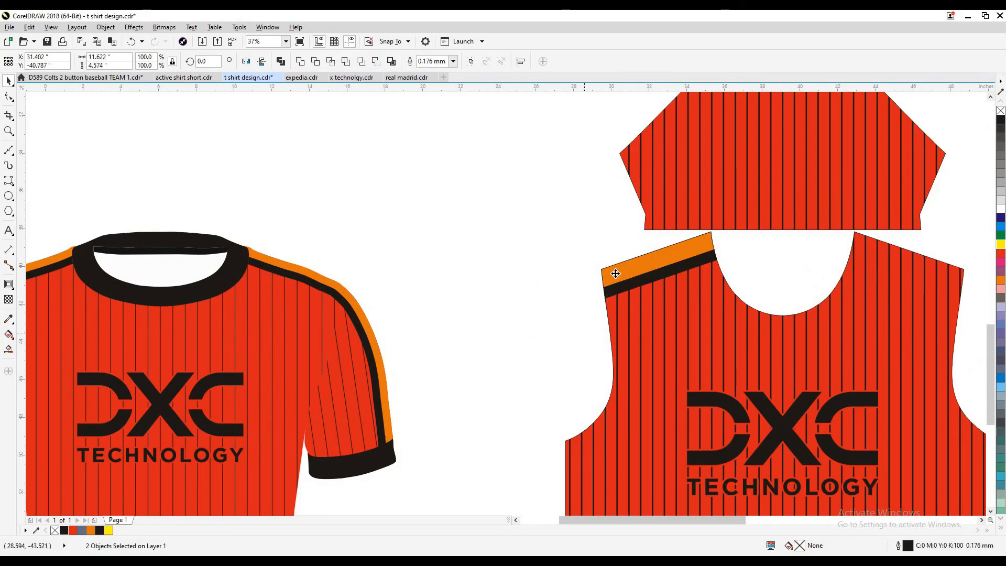
Mirror a grouped copy of the orange and black bands onto the front's right shoulder and align it to the corner in wireframe view
click(607, 283)
drag(721, 291, 879, 264)
key(shift+F9)
scroll(870, 261, up, 5)
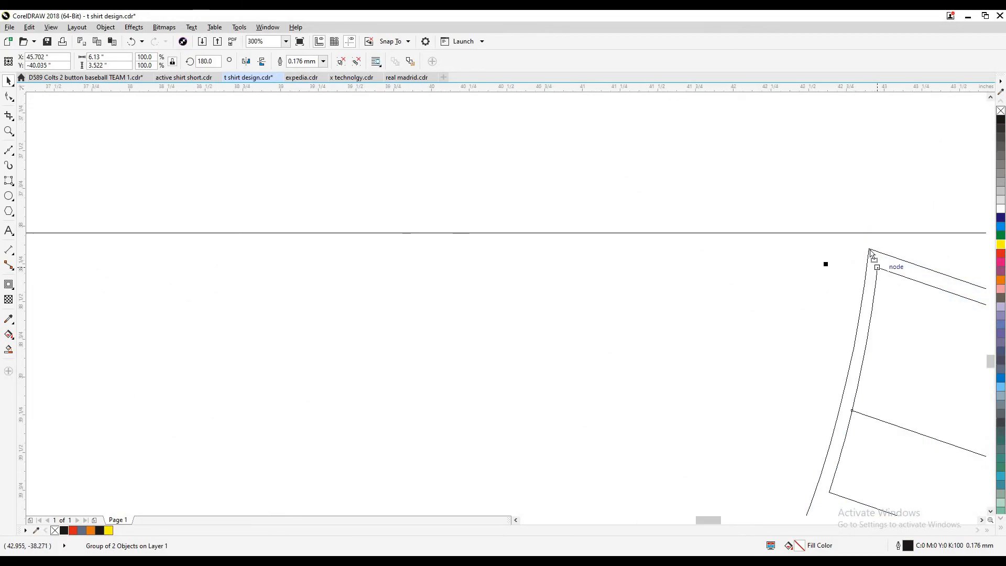
scroll(653, 275, down, 7)
key(shift+F9)
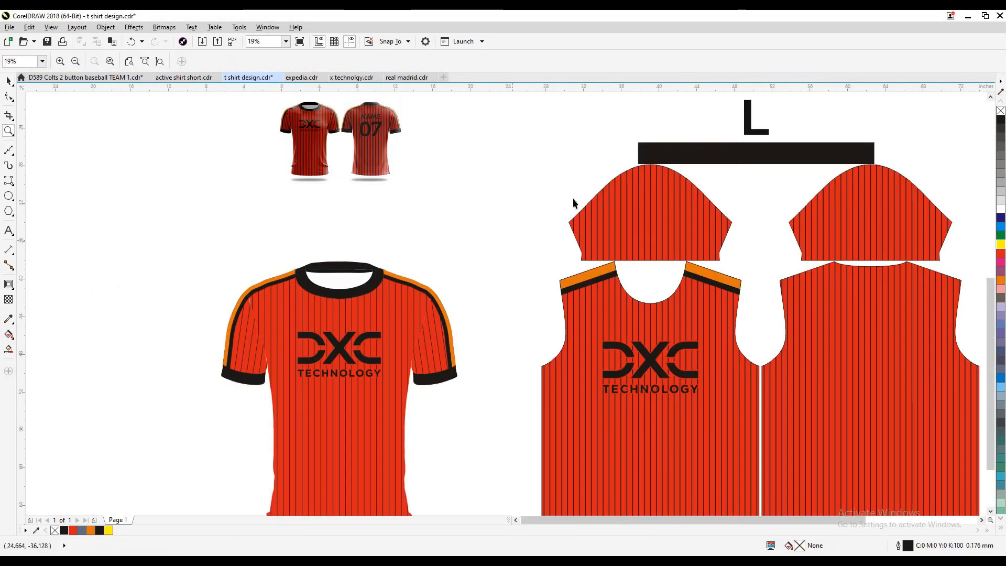
Copy both pairs of shoulder bands from the front piece over to the back piece
scroll(701, 277, up, 3)
click(562, 243)
scroll(562, 244, down, 2)
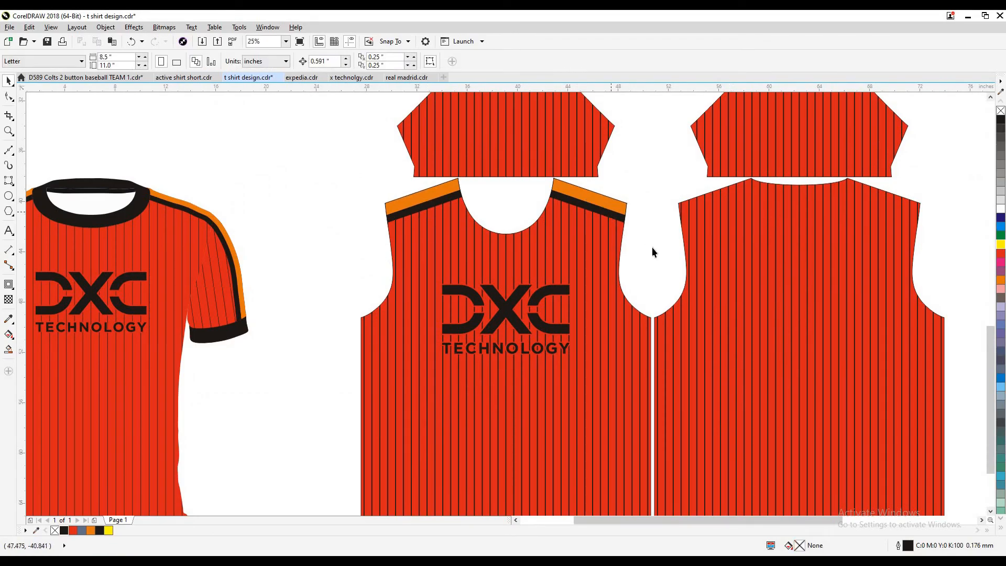
ctrl+click(592, 204)
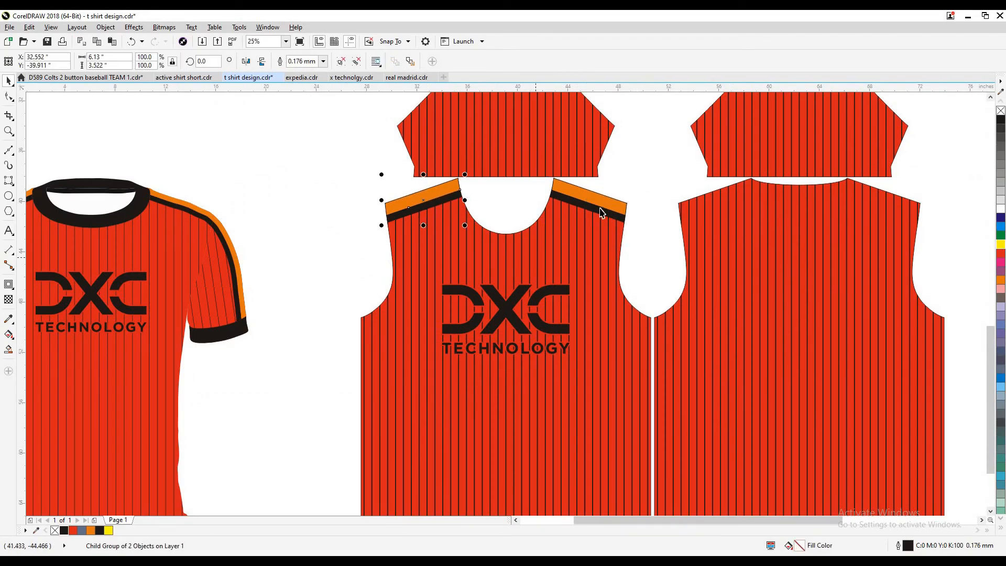
key(ctrl+v)
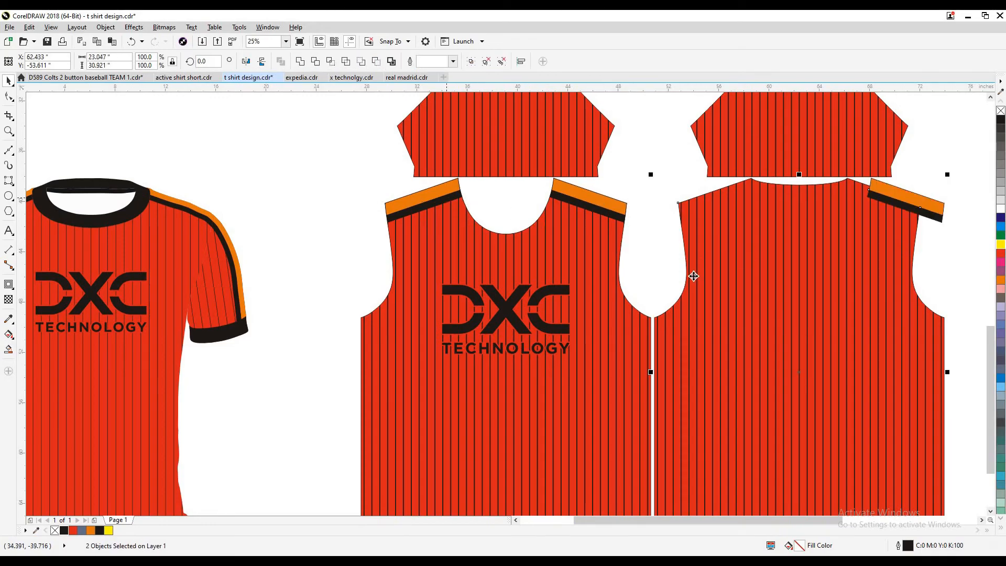
scroll(667, 204, up, 4)
key(shift+F9)
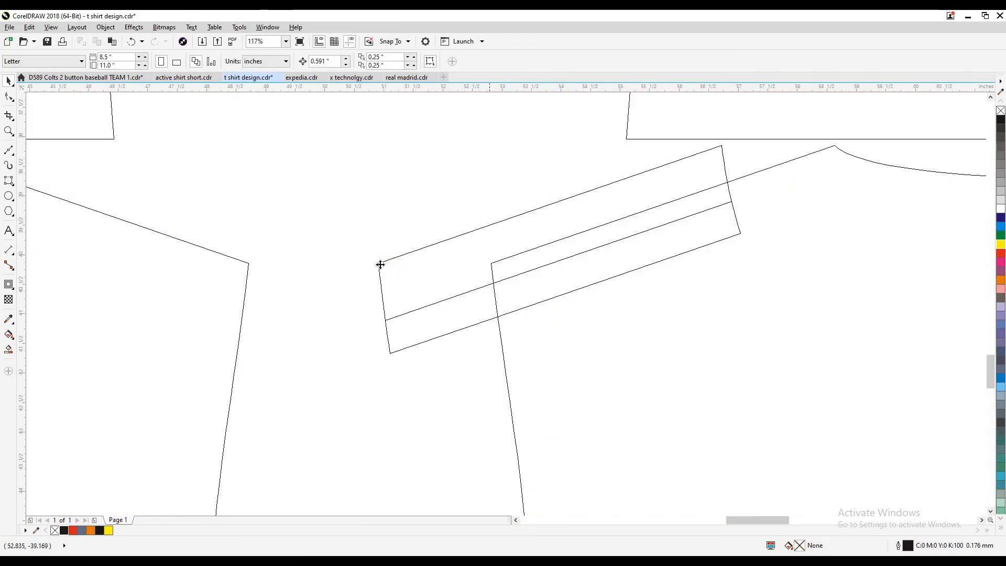
Align the left and right band groups exactly with the back piece's shoulder edges in wireframe view
click(379, 262)
drag(379, 263, 423, 278)
scroll(743, 275, down, 4)
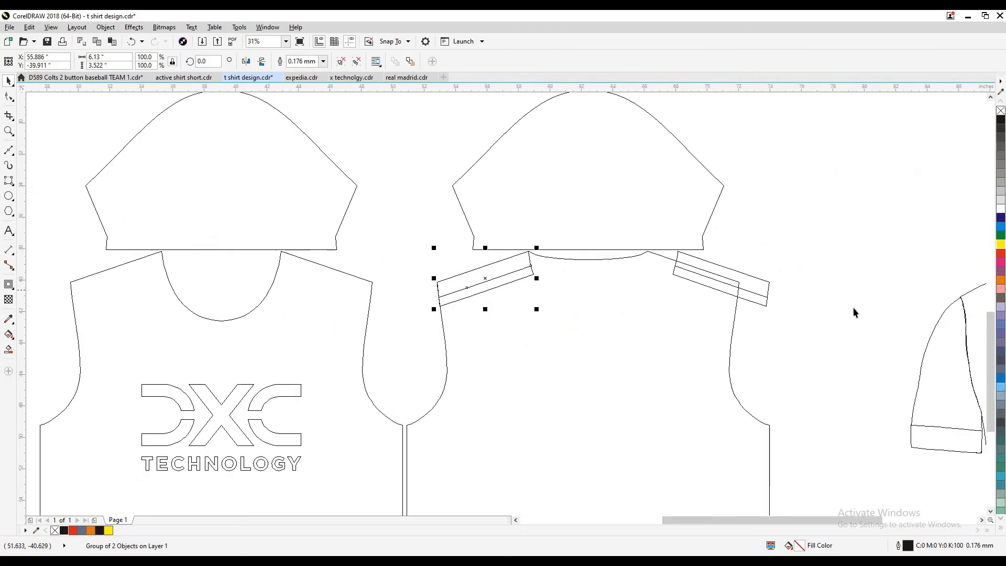
scroll(844, 315, up, 4)
drag(726, 315, 739, 300)
scroll(498, 277, down, 4)
key(shift+F9)
scroll(460, 265, up, 3)
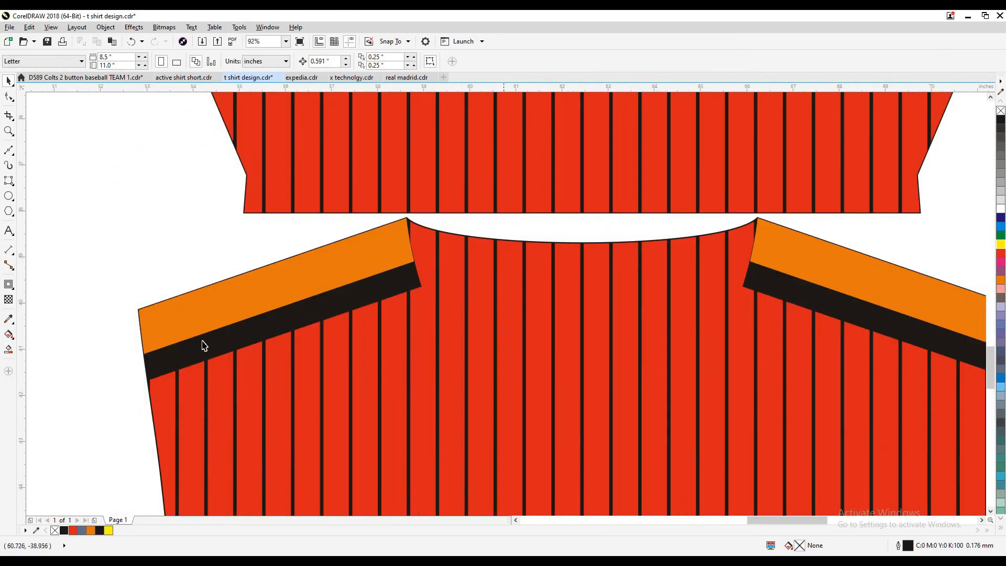
Draw a line along the back's left orange–black seam and a yellow vertical line about 10.3 inches long, centered on the back piece
mouse_move(141, 356)
mouse_down()
mouse_move(426, 271)
mouse_move(418, 259)
mouse_up()
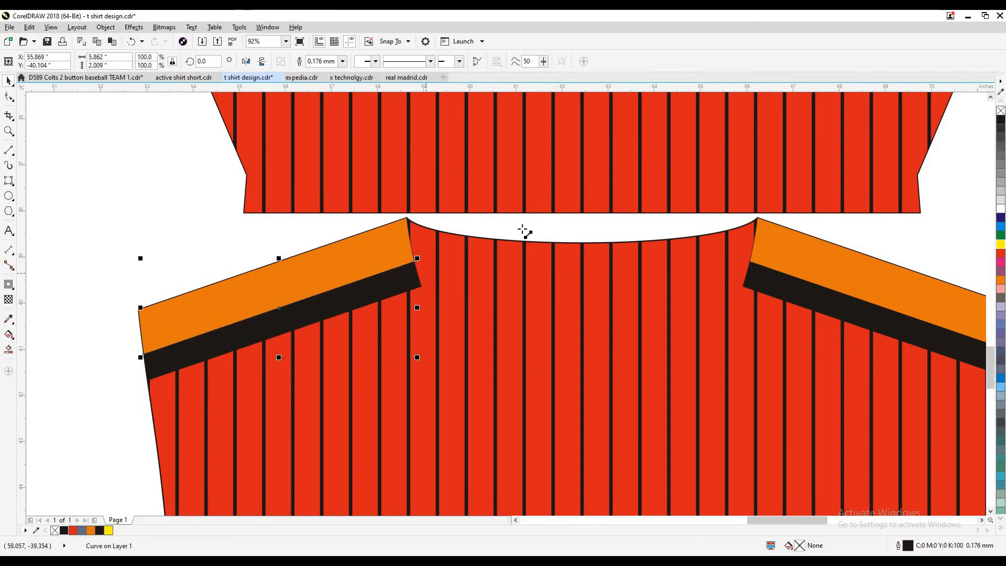
scroll(820, 231, down, 2)
key(space)
click(548, 238)
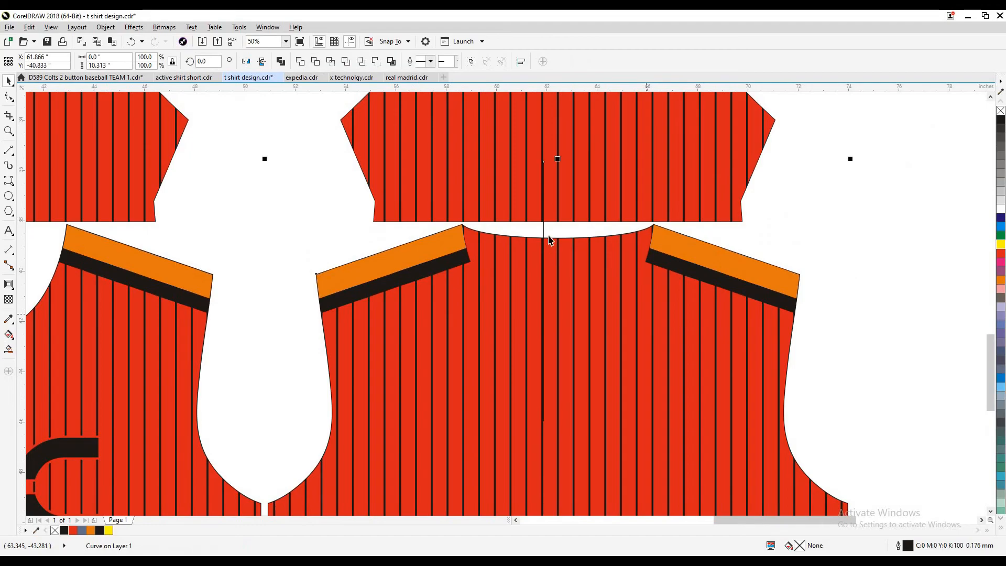
click(557, 228)
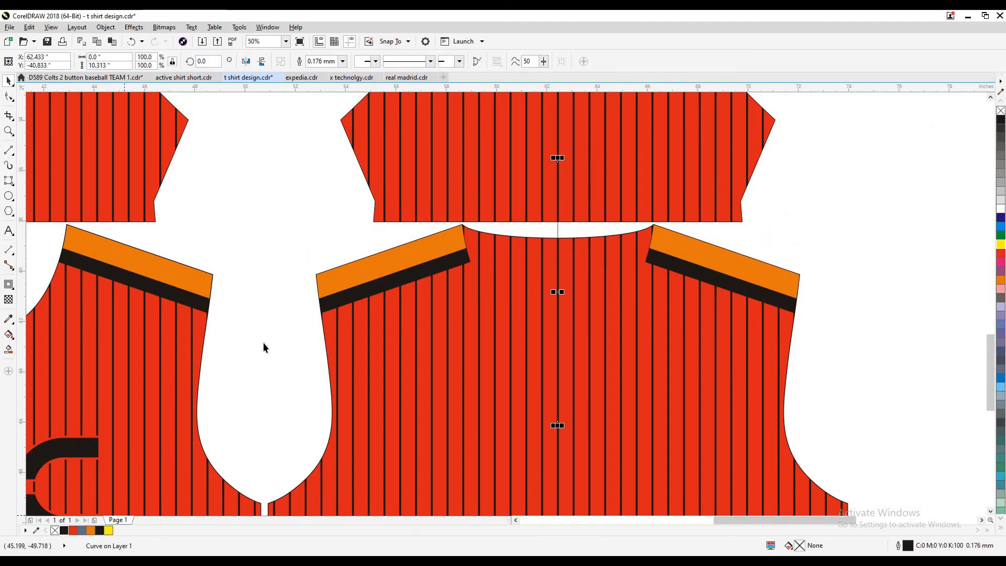
key(Escape)
Move the seam line so it extends the left black band's lower edge up past the back neckline
scroll(338, 286, up, 3)
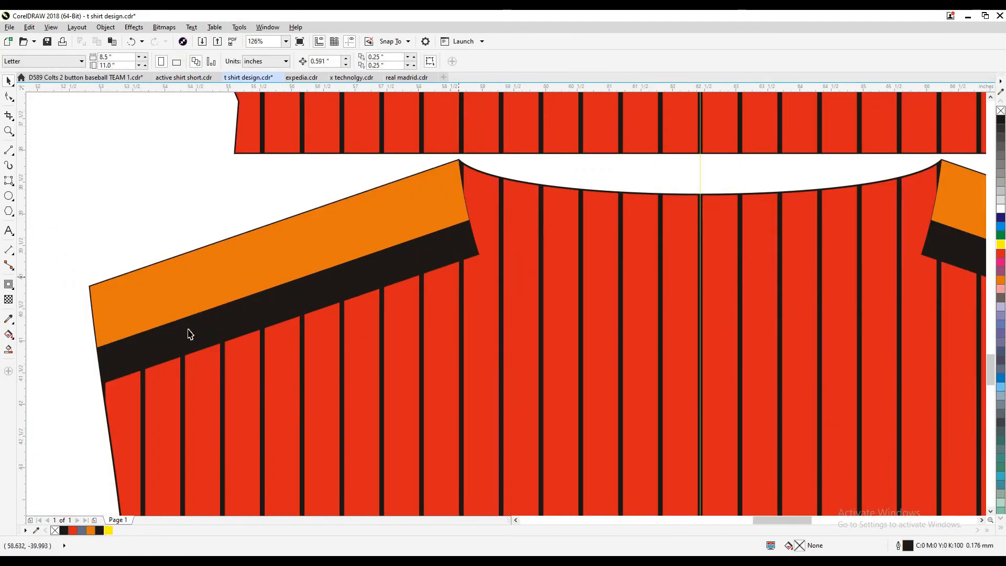
key(shift+F9)
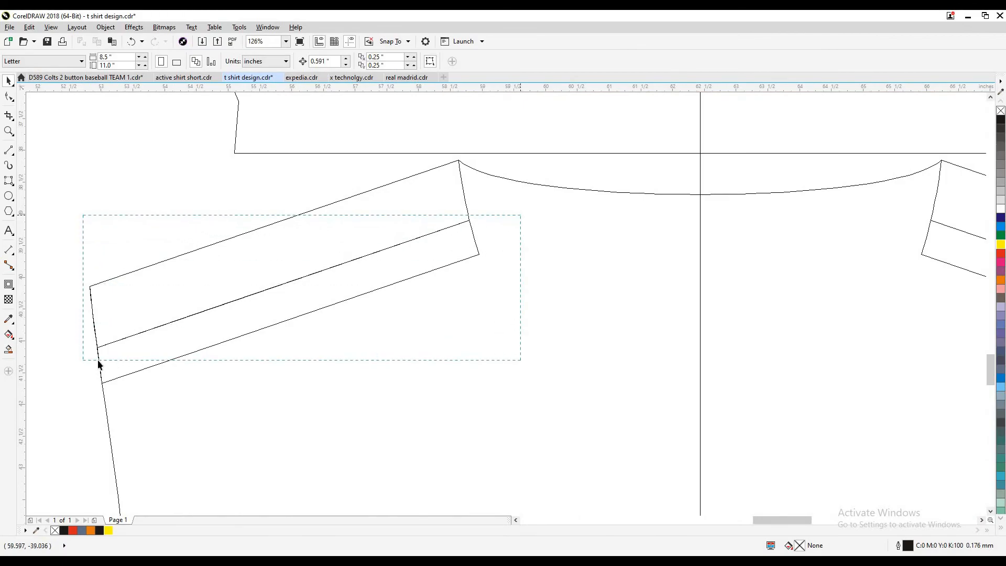
click(98, 348)
key(shift+F9)
drag(100, 347, 134, 372)
drag(407, 284, 407, 278)
key(Escape)
Ungroup the back piece's left shoulder bands and remove their outlines
drag(361, 200, 321, 196)
key(ctrl+z)
key(ctrl+u)
key(Escape)
key(ctrl+z)
key(ctrl+z)
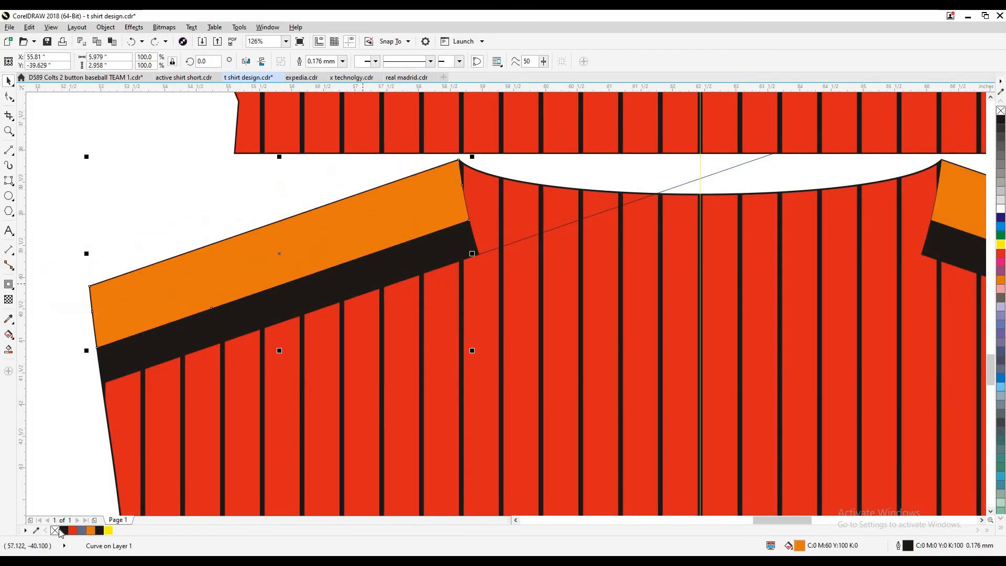
key(ctrl+z)
key(Delete)
click(454, 207)
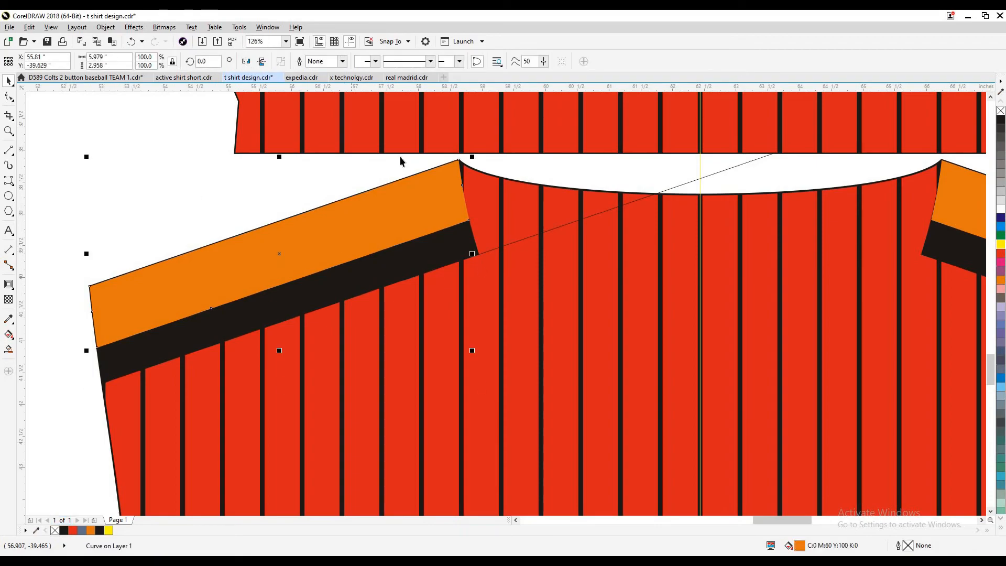
Reshape the left bands' neck ends, pulling the black band's lower corner along the guide line to the neckline and extending the other corners to match
click(9, 97)
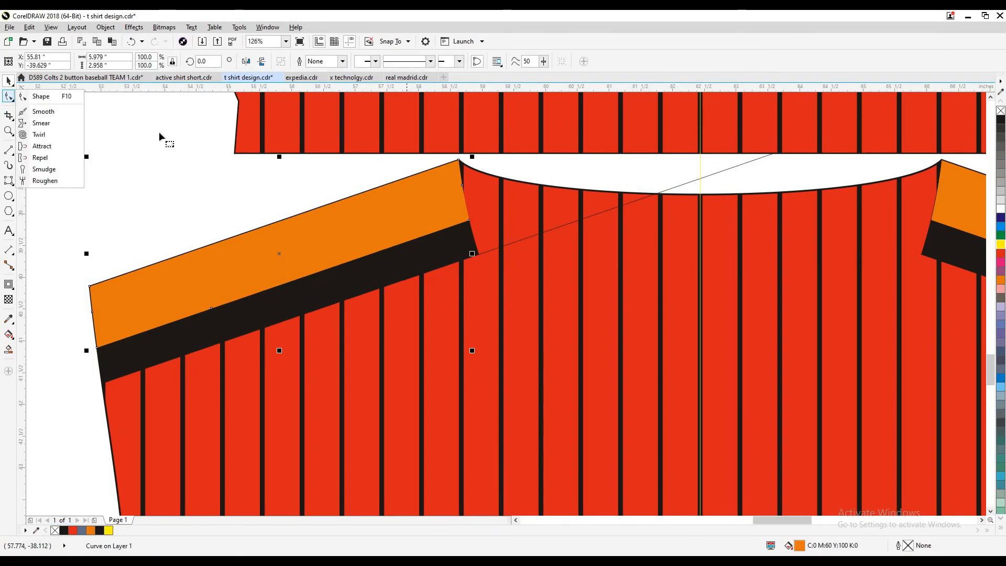
key(F10)
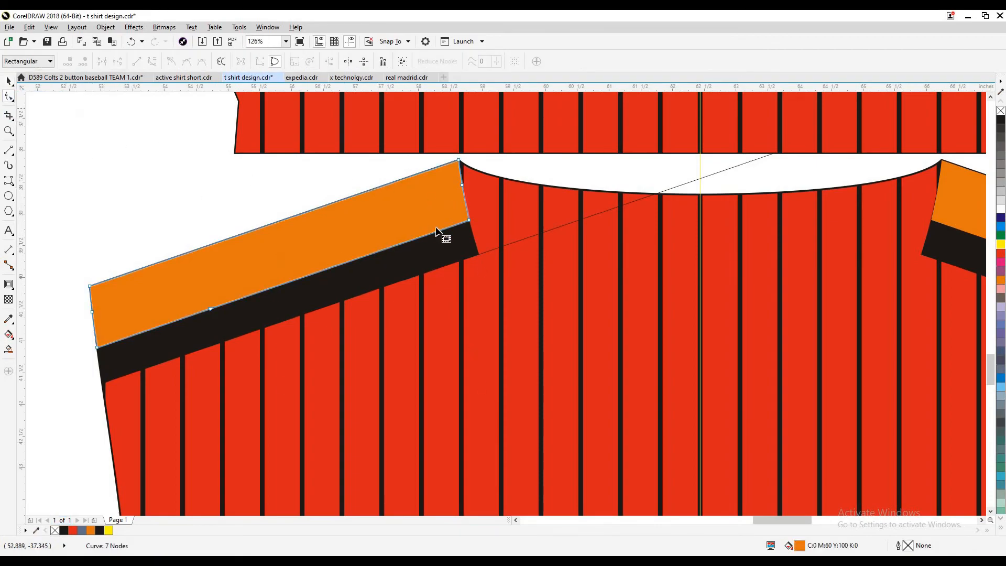
click(478, 256)
drag(478, 256, 654, 193)
drag(484, 217, 590, 178)
click(460, 210)
drag(462, 184, 518, 138)
click(512, 220)
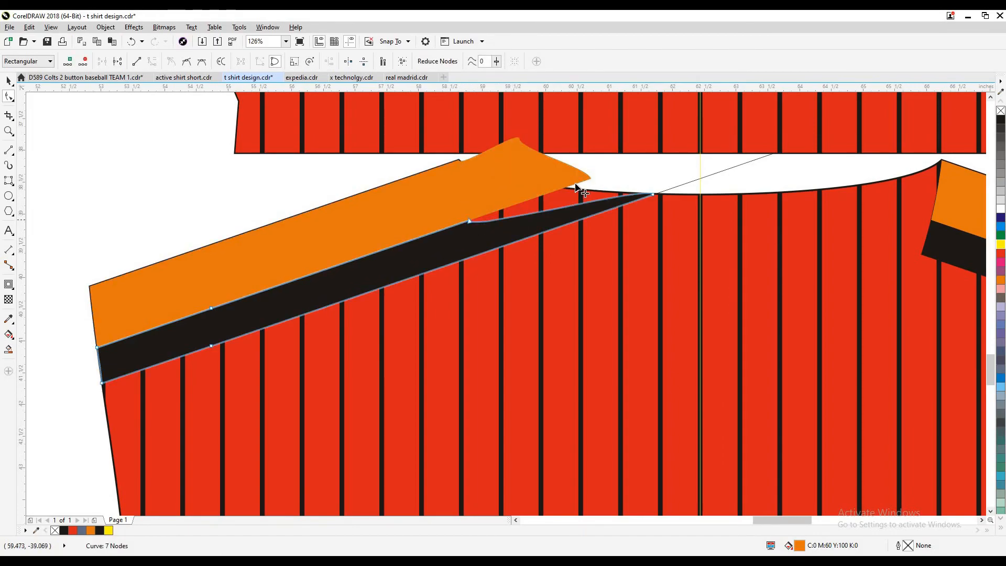
drag(470, 221, 559, 181)
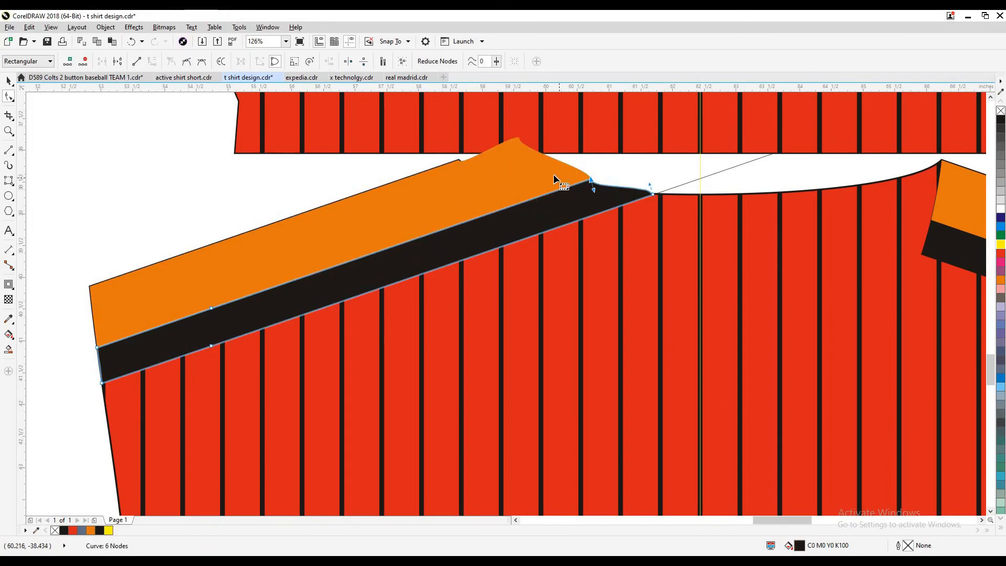
Raise the left bands' neck-end nodes above the back neckline and delete the extra midpoint nodes on the black band's long edges
click(466, 156)
drag(458, 160, 462, 139)
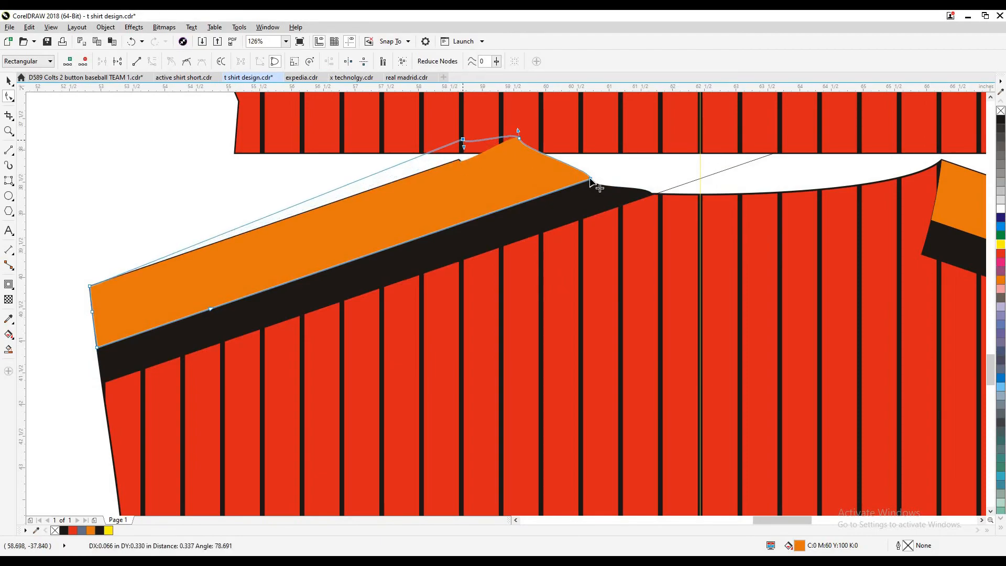
drag(590, 178, 588, 166)
click(596, 185)
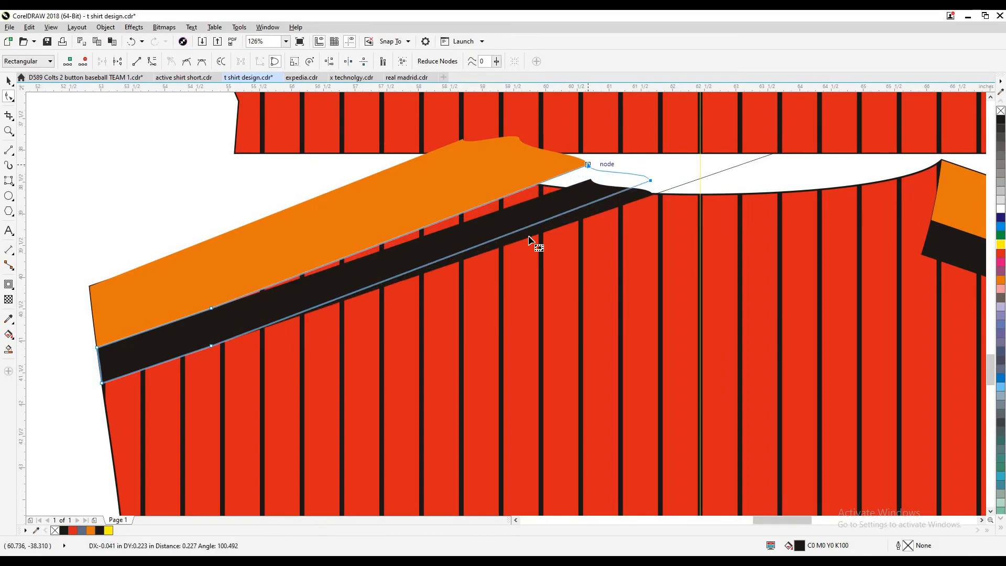
key(Delete)
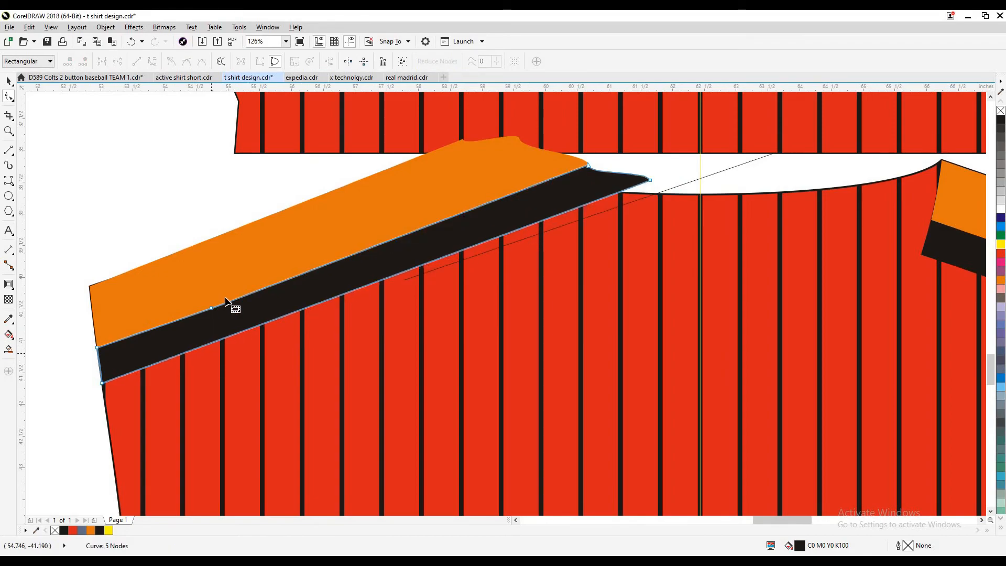
key(Delete)
scroll(529, 220, down, 2)
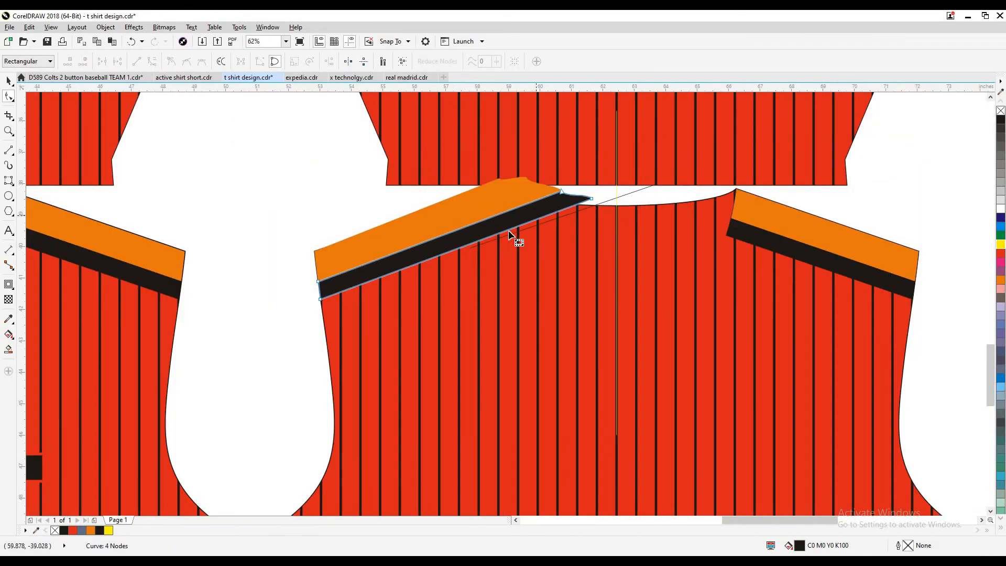
Examine how the reshaped left shoulder bands overlap the back piece's outline in wireframe and full-color views
key(shift+F9)
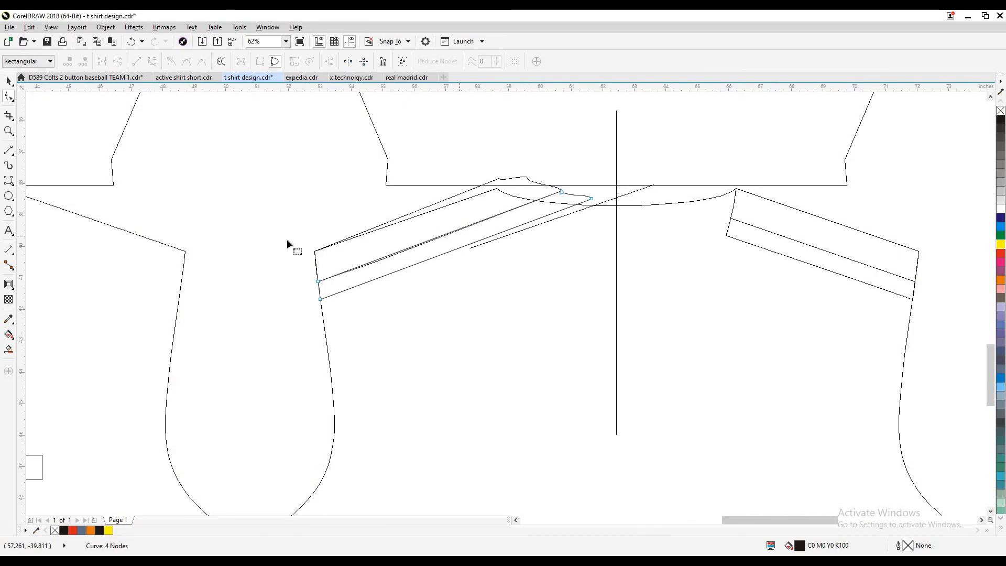
key(shift+F9)
key(space)
key(Escape)
click(461, 209)
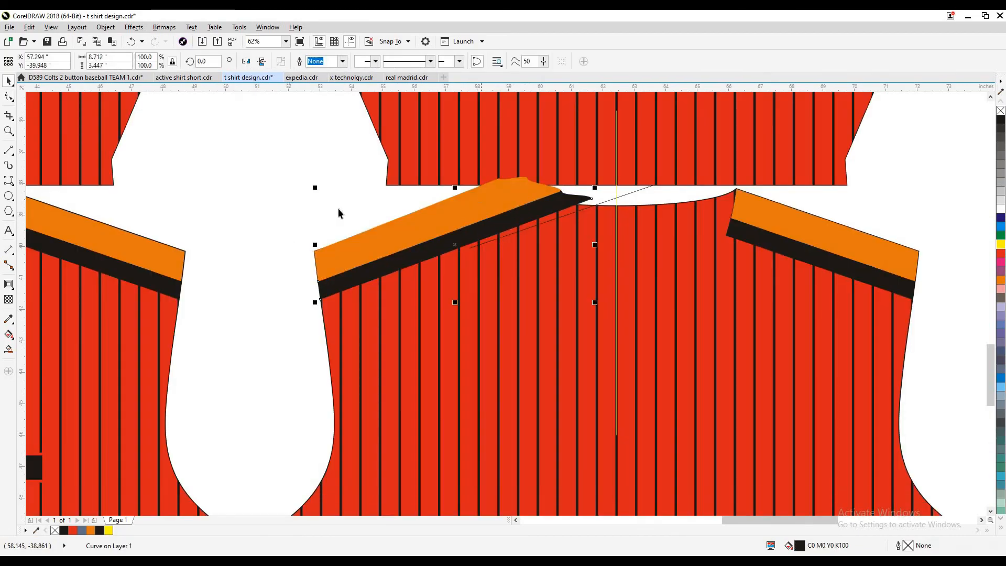
key(shift+F9)
key(ctrl+z)
key(ctrl+z)
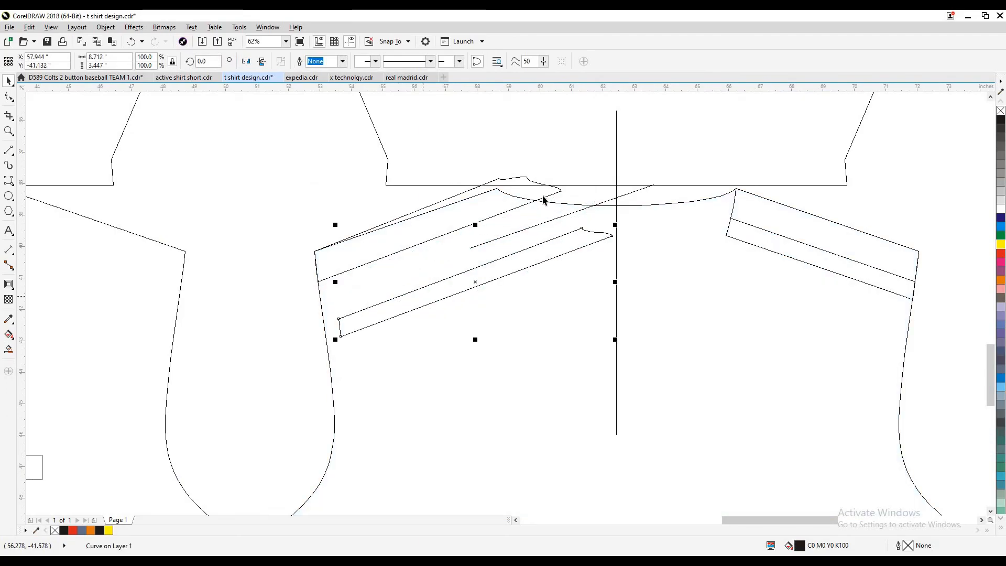
key(shift+F9)
key(Escape)
key(shift+F9)
key(shift+F9)
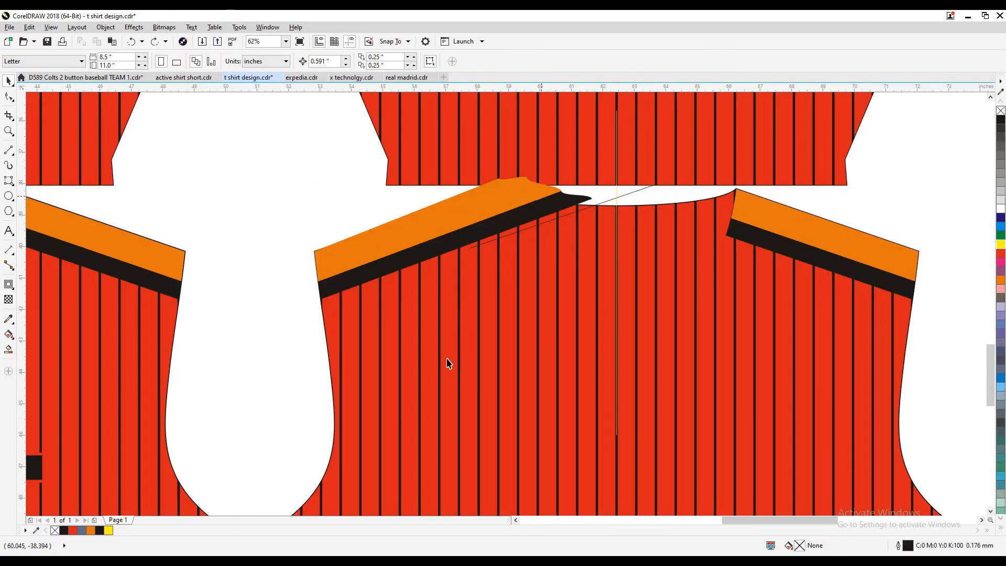
Intersect the left orange and black shoulder bands with the back piece, remove the overhanging originals and outlines, and group the trimmed bands
key(ctrl+shift+z)
key(ctrl+shift+z)
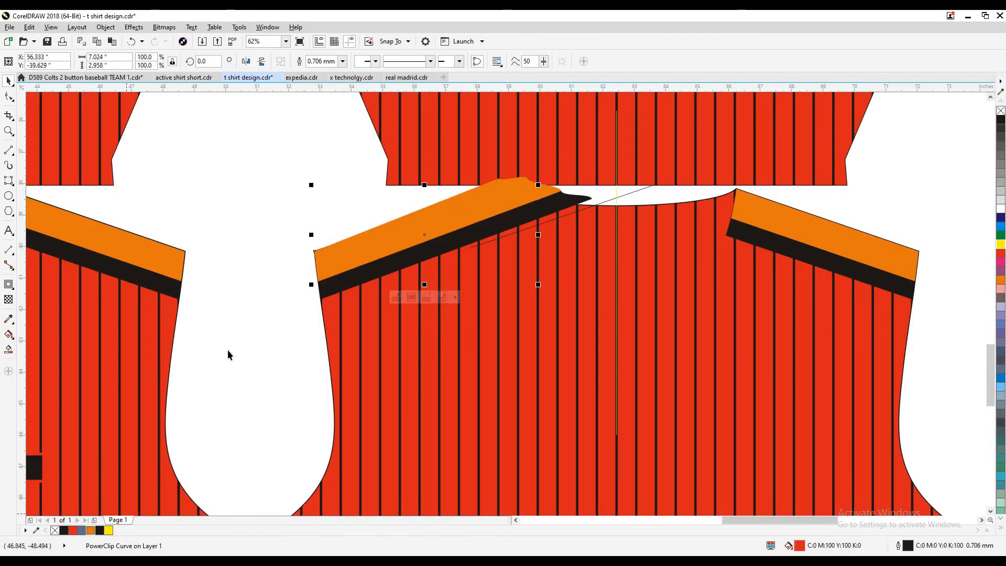
click(564, 202)
shift+click(561, 276)
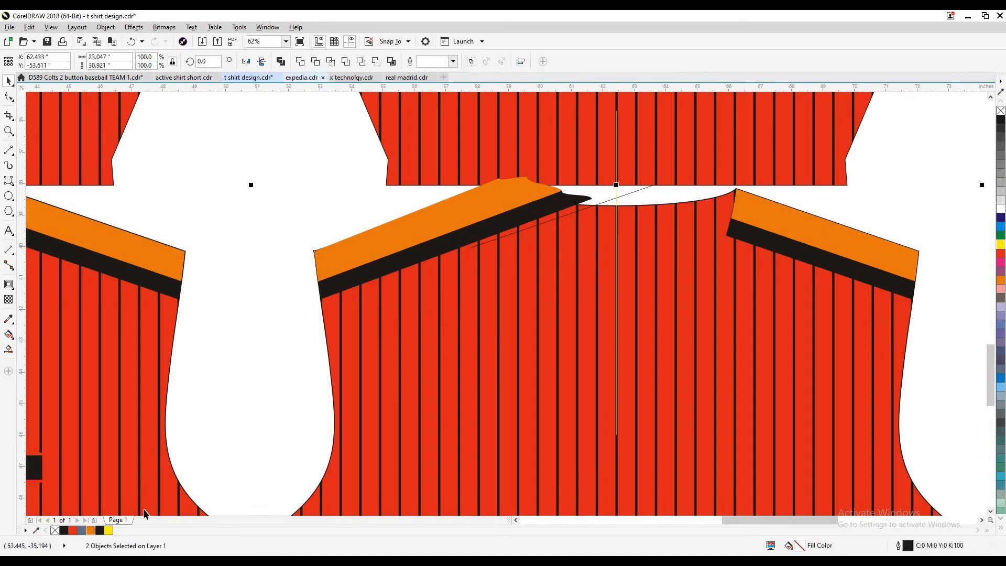
key(Delete)
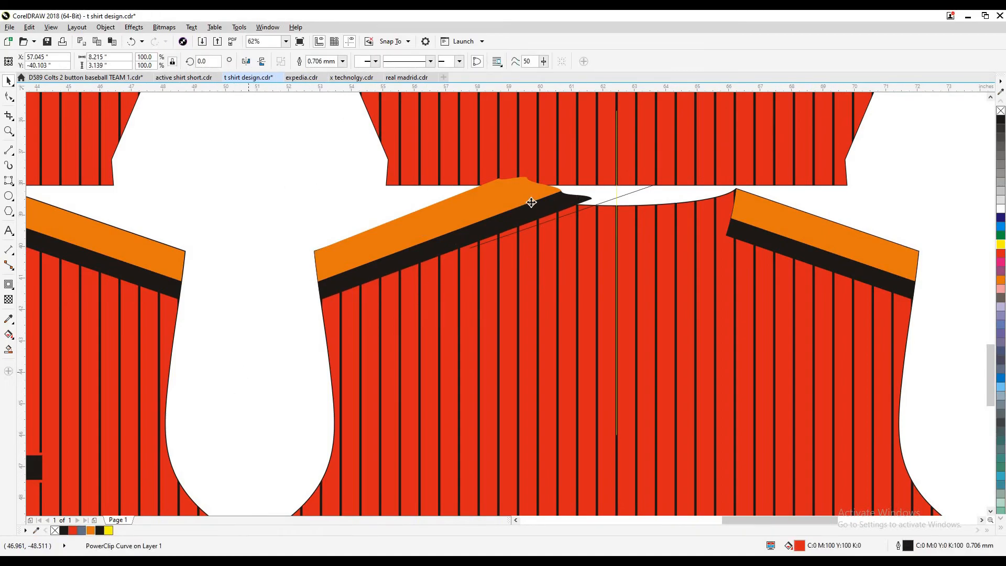
click(418, 250)
shift+click(398, 241)
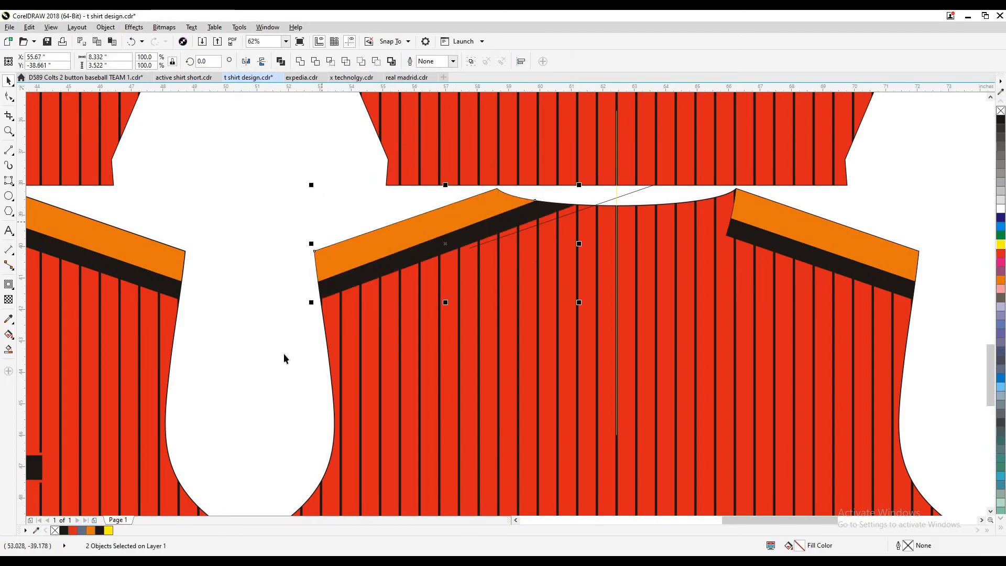
key(ctrl+g)
Delete the slanted guide line at the back neckline and the old right shoulder bands of the back piece
click(624, 196)
key(Delete)
click(749, 225)
key(Delete)
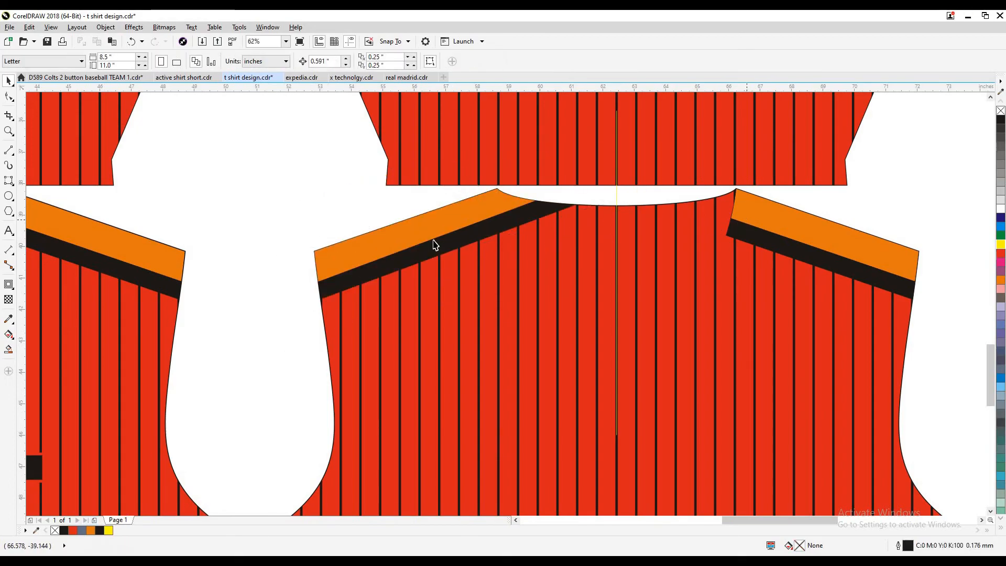
Create a horizontally mirrored copy of the left band group on the back piece's right shoulder, aligned to its outer corner
click(322, 256)
drag(310, 244, 918, 251)
right_click(837, 251)
key(shift+F9)
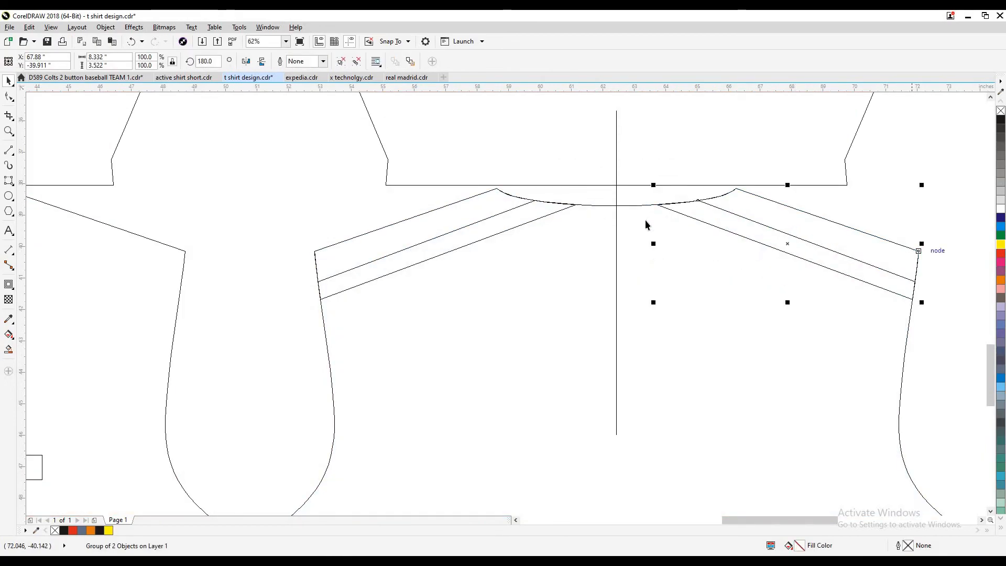
scroll(652, 249, down, 1)
key(shift+F9)
Delete the vertical centre line and place both shoulder band groups inside the back piece's PowerClip
double_click(635, 220)
key(space)
key(Delete)
drag(853, 312, 470, 220)
key(Escape)
Move the back piece against the front piece to compare how their shoulder bands meet, and restore its original position
scroll(674, 288, down, 2)
scroll(418, 295, up, 5)
drag(418, 295, 354, 285)
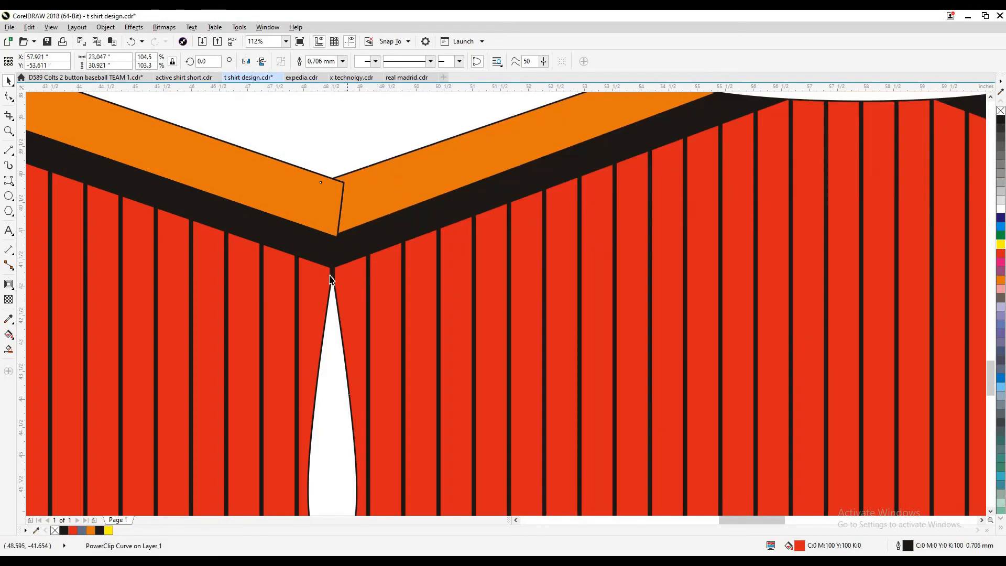
scroll(548, 276, down, 3)
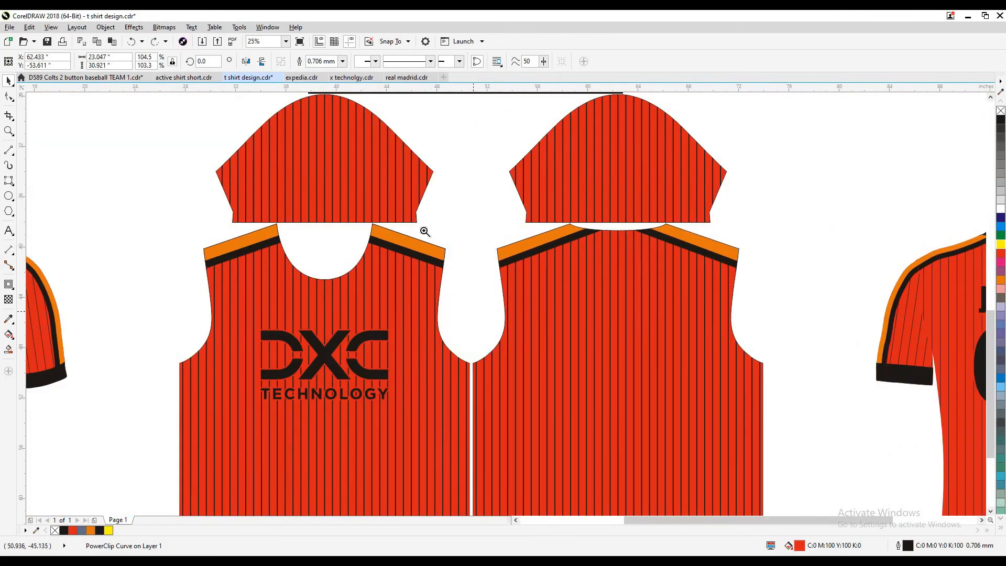
scroll(427, 227, down, 3)
Delete the leftover one-object group in wireframe view and save the document
key(z)
key(shift+F2)
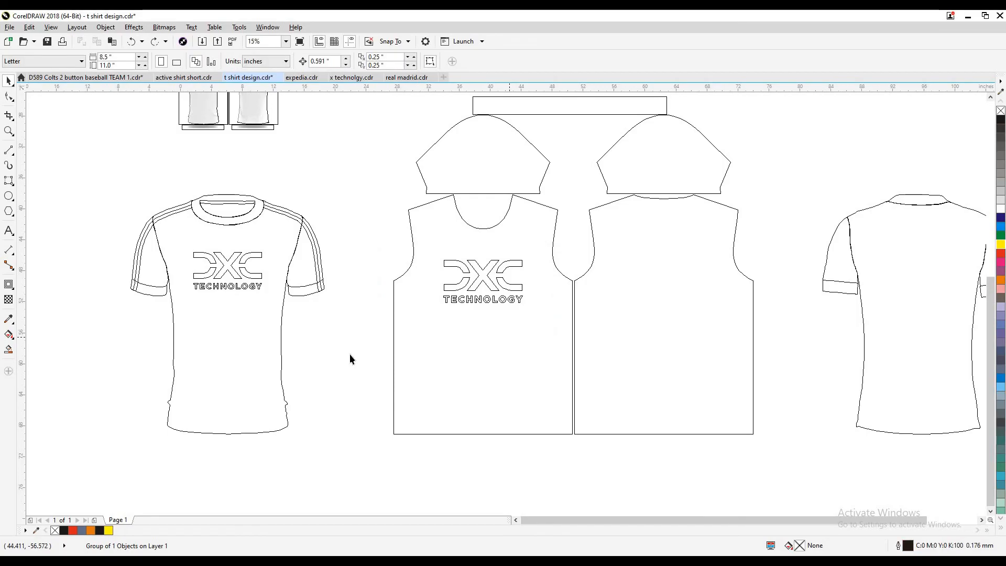
key(Delete)
key(Escape)
key(ctrl+s)
key(shift+F9)
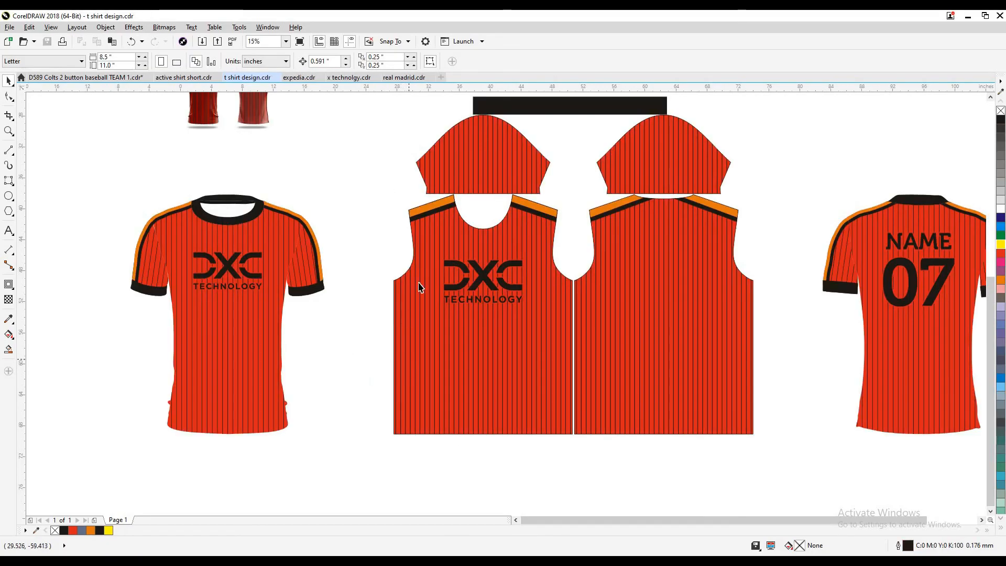
Draw a rectangle about 17.85 by 0.82 inches across the hem of the sleeve above the front piece, centred on the sleeve
scroll(565, 202, left, 2)
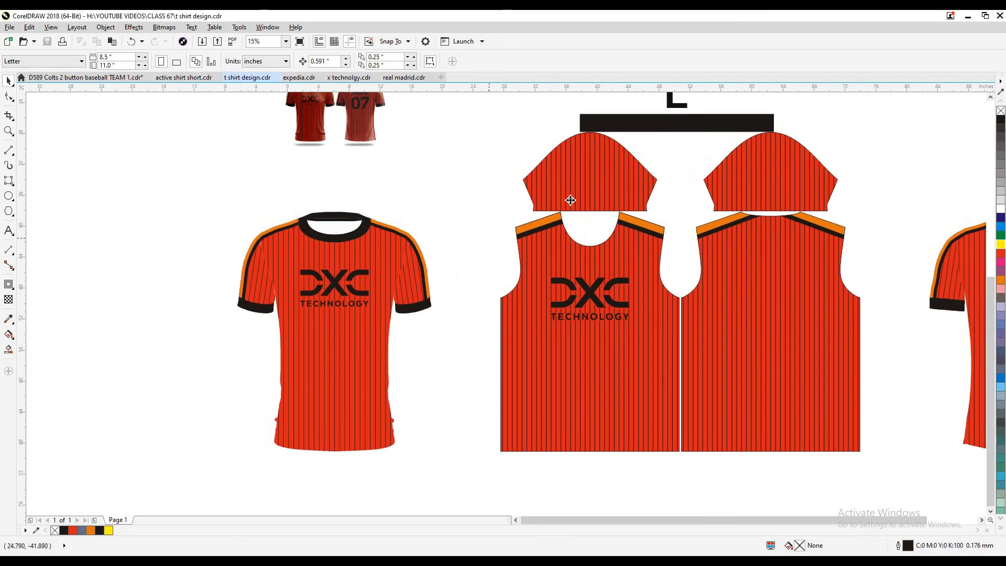
key(space)
click(606, 193)
scroll(606, 194, up, 2)
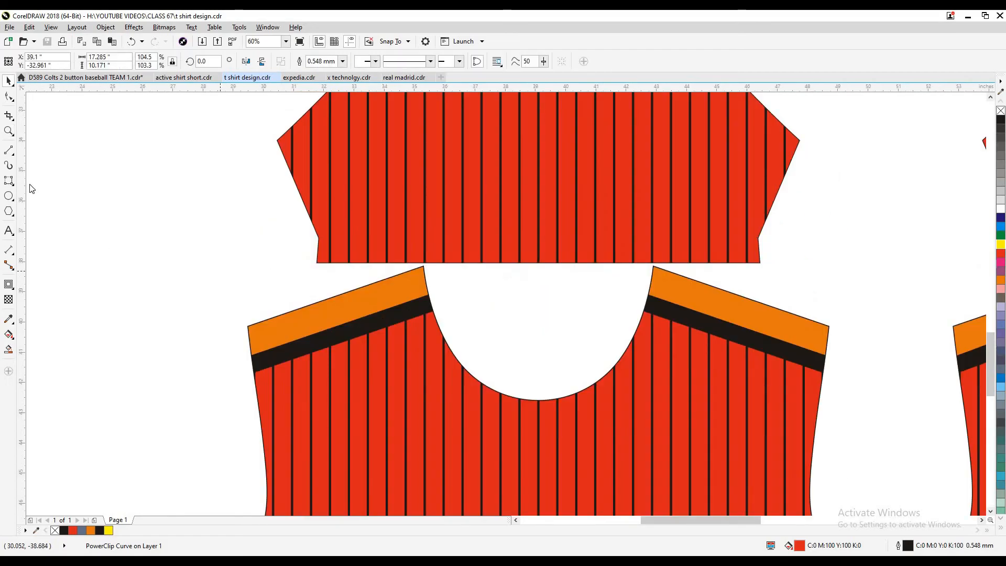
key(F6)
scroll(168, 457, down, 1)
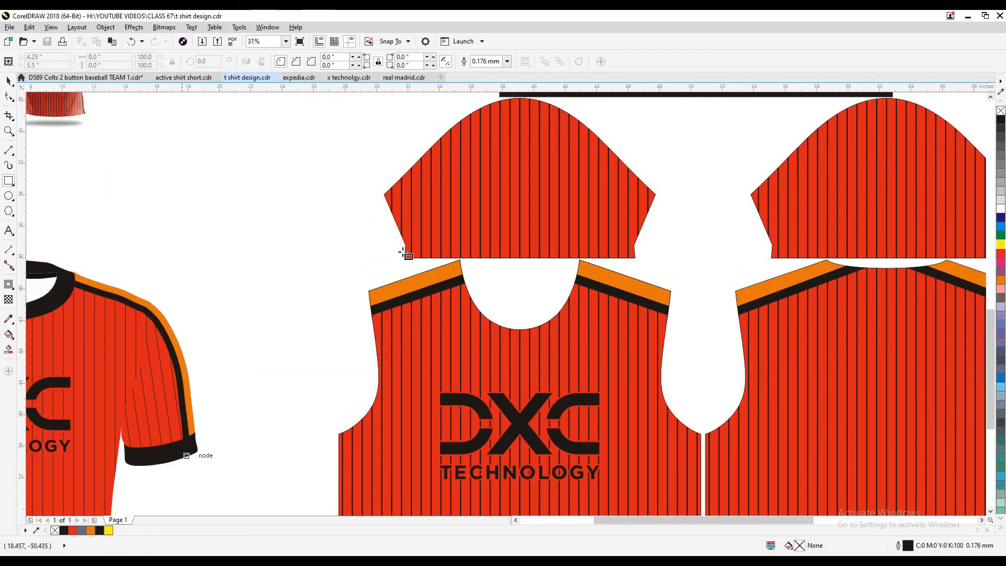
drag(405, 245, 652, 260)
key(space)
drag(545, 252, 508, 268)
Duplicate the hem rectangle upward, raise the copy by 0.197 inches, stretch it down to the hem and narrow it on both sides
scroll(516, 247, up, 1)
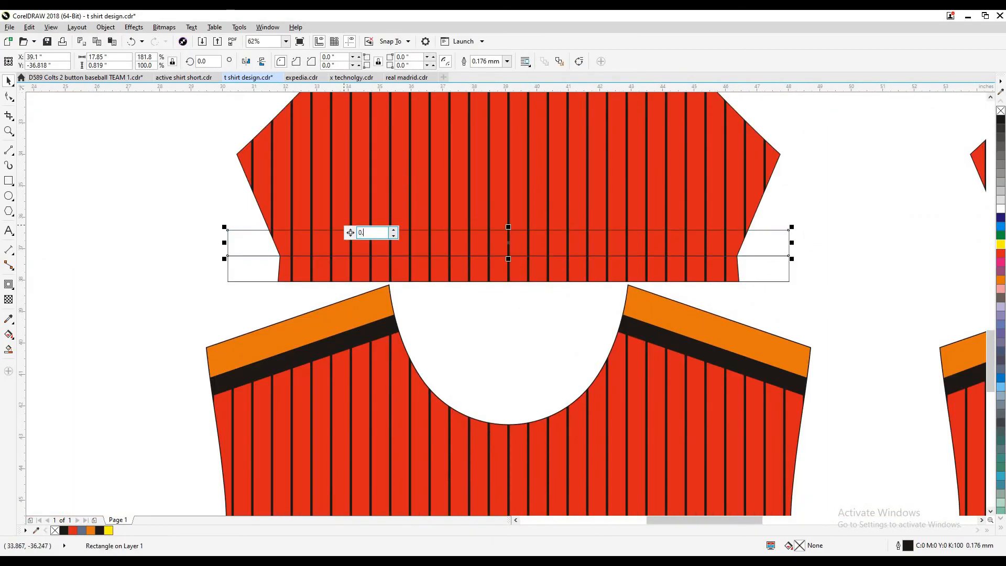
key(Return)
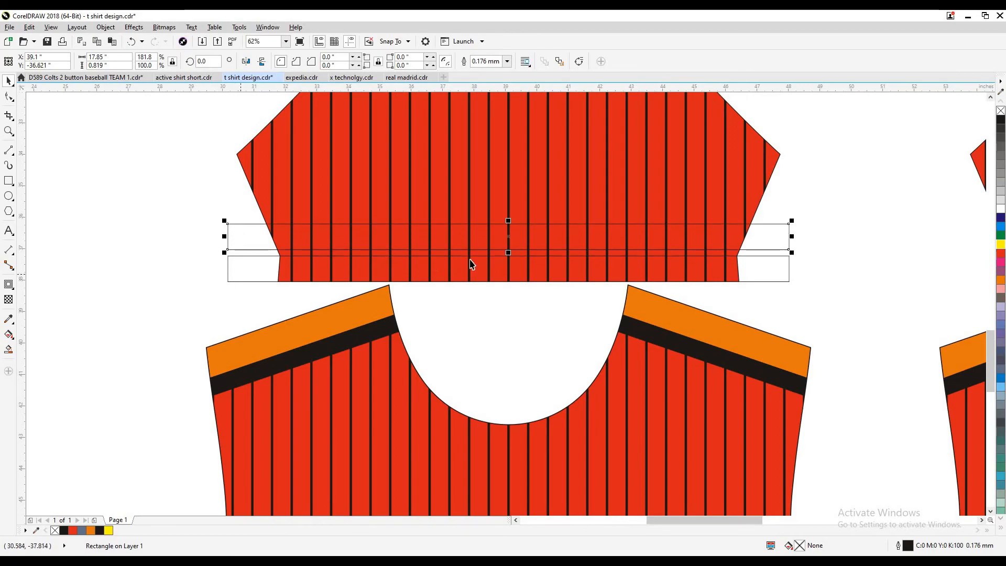
drag(508, 252, 525, 281)
drag(792, 253, 766, 253)
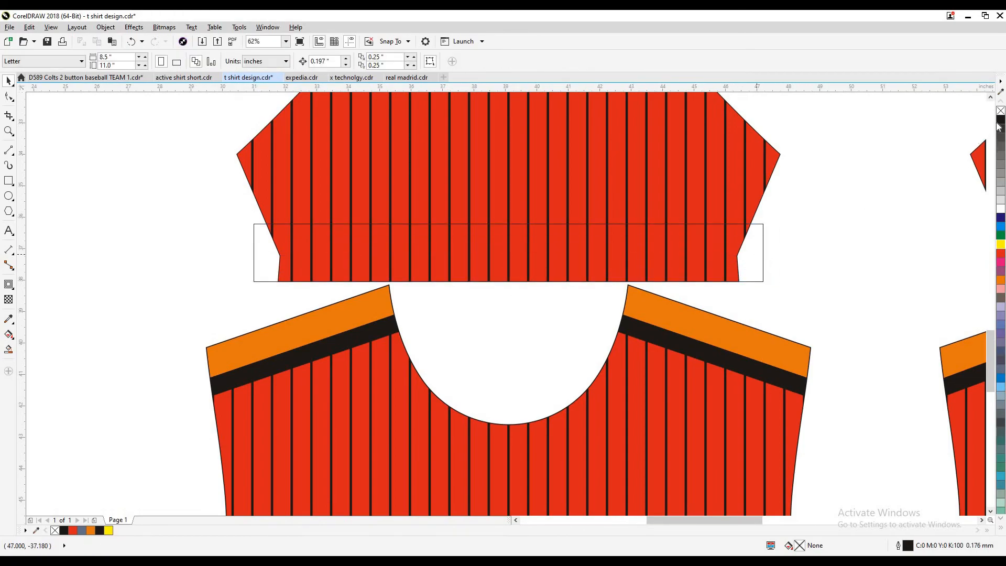
Fill the hem rectangle with black and place it inside the sleeve's PowerClip as a cuff
drag(1001, 120, 529, 237)
key(Escape)
scroll(520, 285, down, 4)
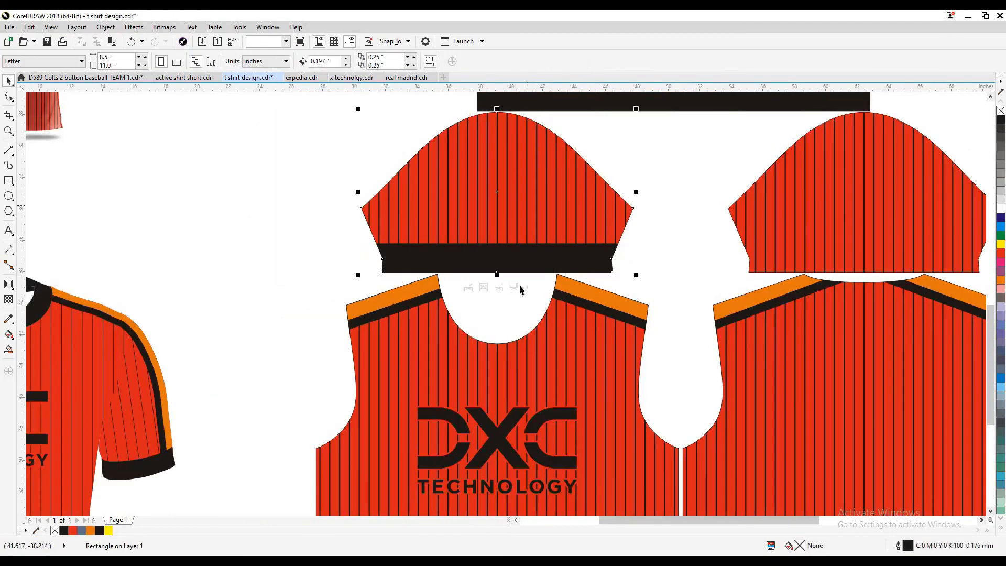
Undo the trial move of the cuffed sleeve and save the document
scroll(511, 258, down, 2)
drag(503, 215, 381, 245)
key(ctrl+z)
key(z)
key(ctrl+s)
scroll(328, 251, down, 5)
scroll(483, 221, up, 4)
key(space)
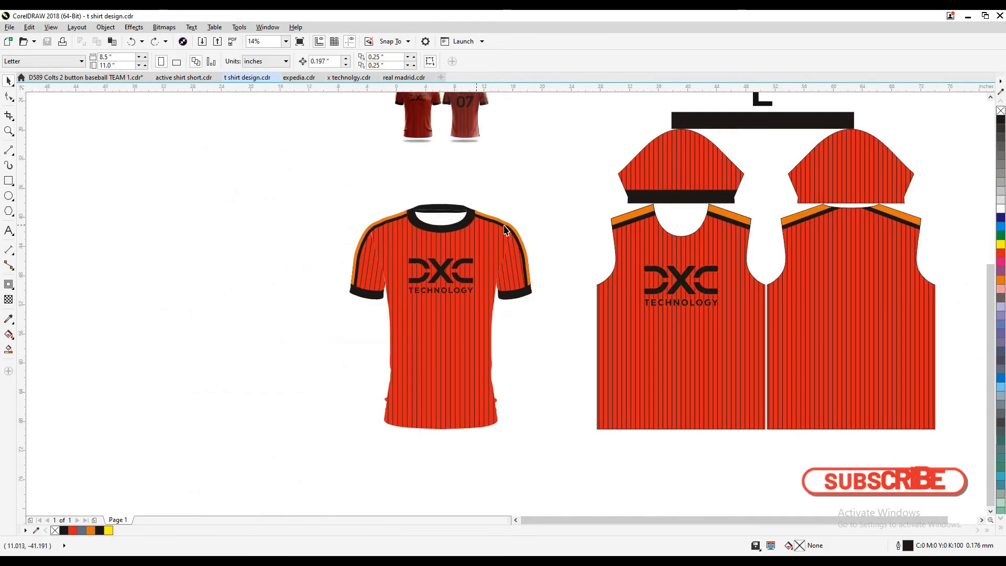
Shift the front shirt mockup left, move the cuffed sleeve beside the front piece and rotate it 90 degrees clockwise
drag(332, 186, 551, 385)
key(shift+Left)
click(649, 198)
key(shift+Left)
key(Right)
key(Down)
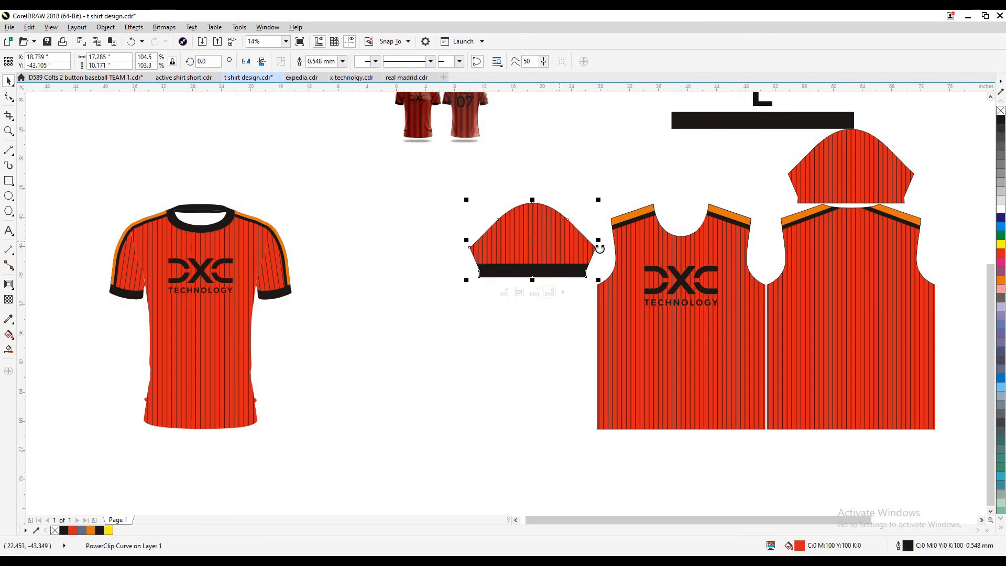
drag(585, 302, 549, 318)
Add inside contours to the sleeve and front piece, separate them from the originals and fill the inner shapes with white
key(Tab)
click(248, 61)
click(534, 262)
key(ctrl+r)
key(Escape)
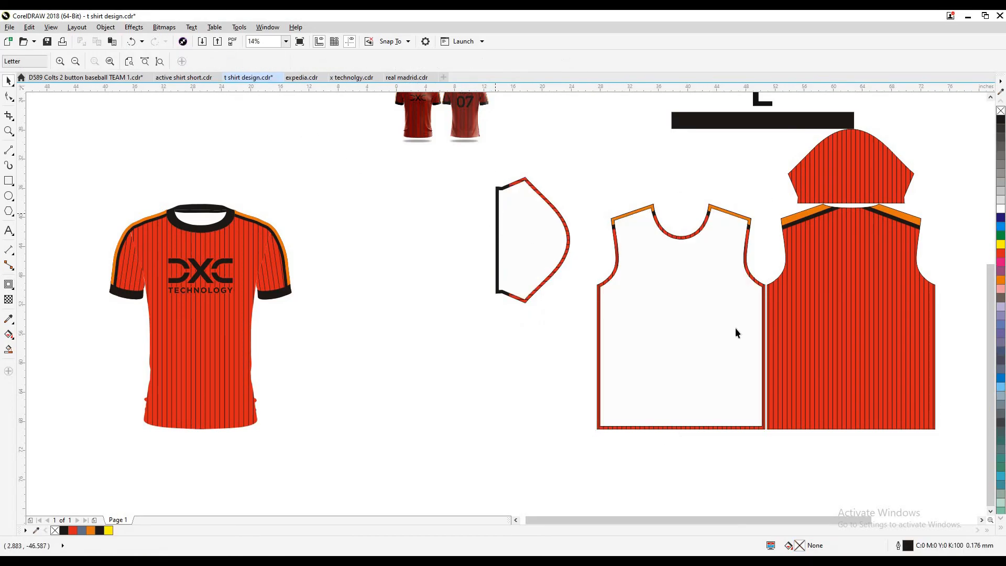
Move the sleeve's inner contour in wireframe view so its cap midpoint touches the shoulder corner of the front piece's inner contour
key(space)
scroll(541, 214, up, 5)
key(ctrl+z)
scroll(688, 321, down, 4)
scroll(709, 310, up, 4)
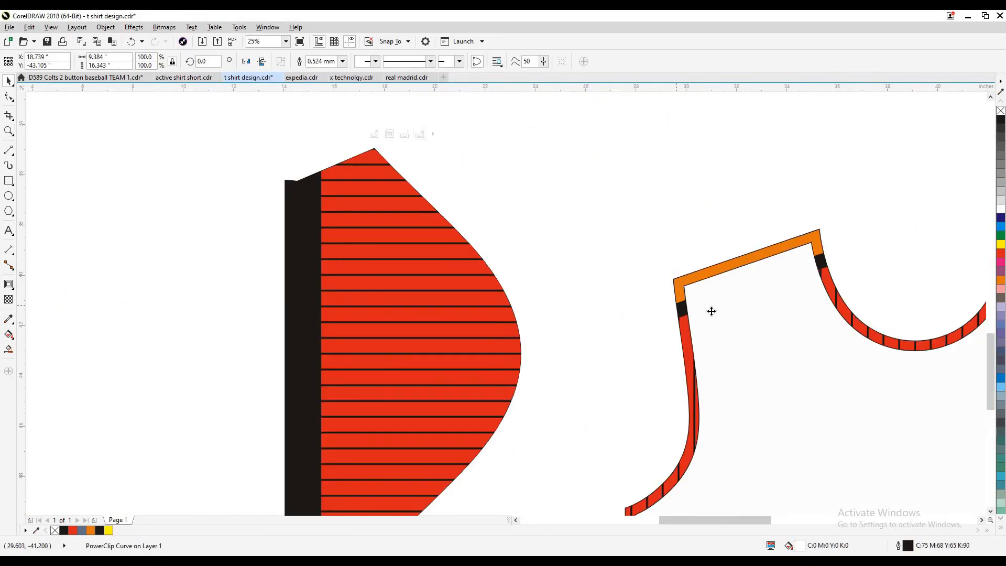
click(350, 397)
key(shift+F9)
drag(366, 402, 684, 274)
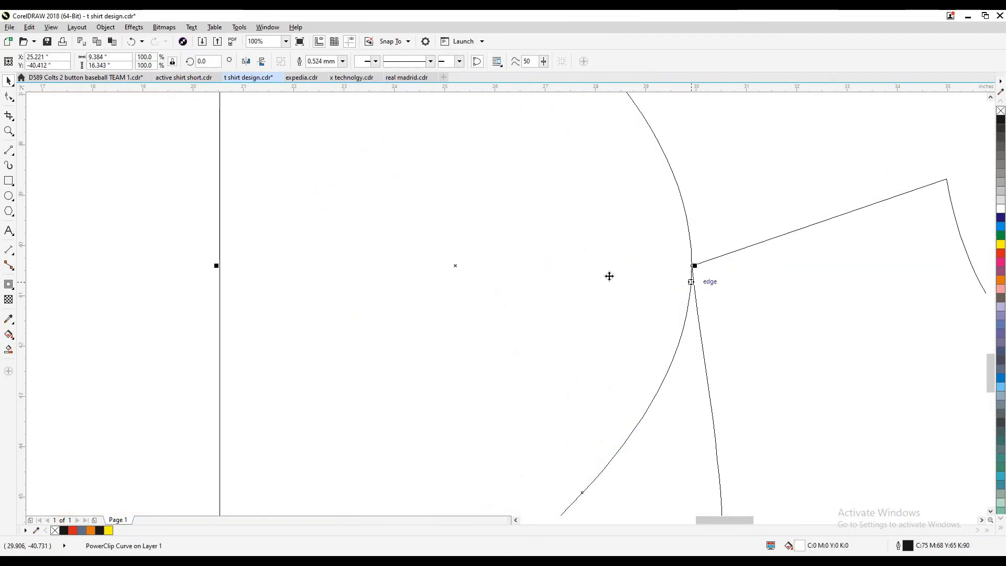
Set the sleeve contour's rotation centre on the front shoulder corner and rotate it about 7.034 degrees to follow the armhole
scroll(684, 273, down, 2)
scroll(486, 262, up, 2)
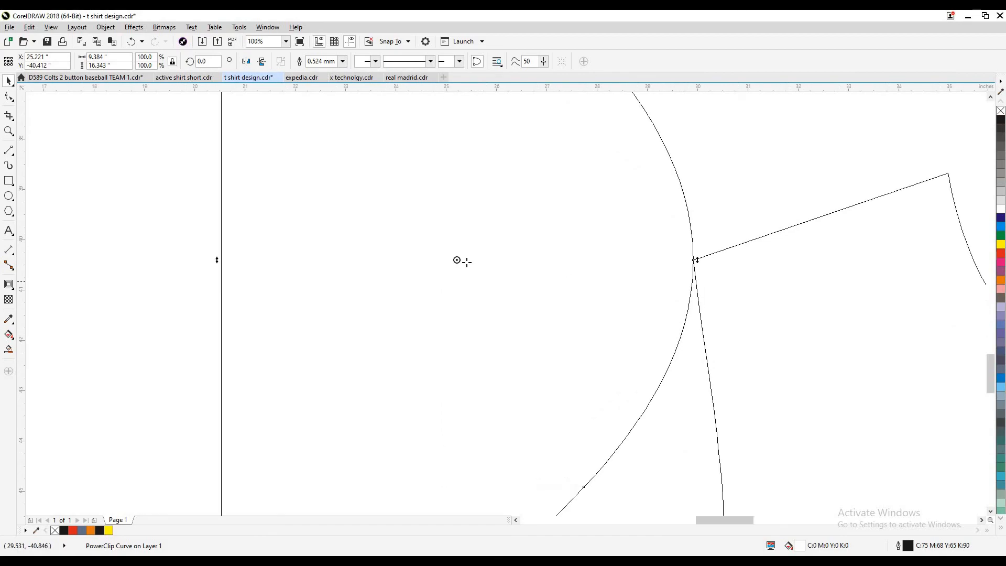
scroll(694, 260, up, 10)
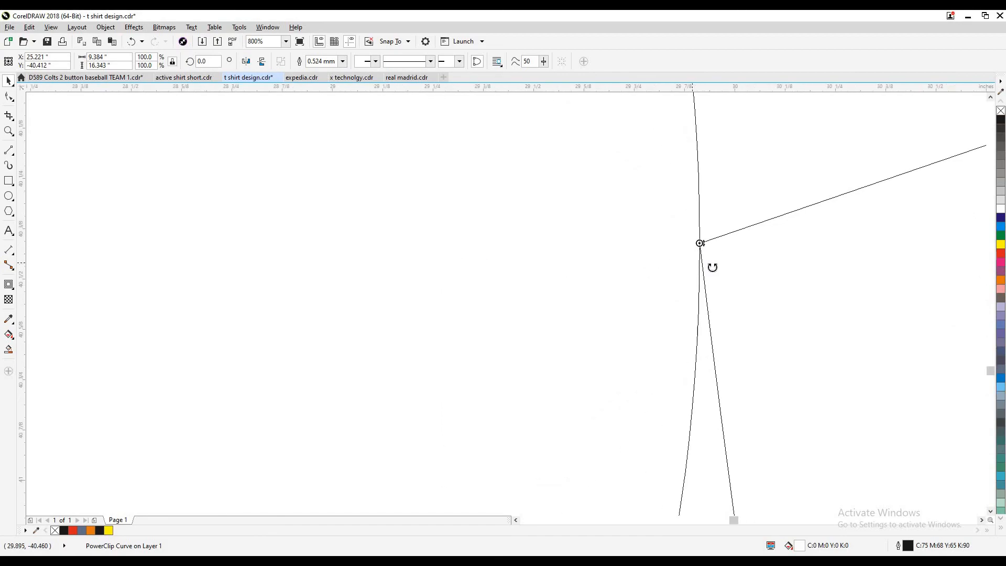
drag(730, 292, 711, 195)
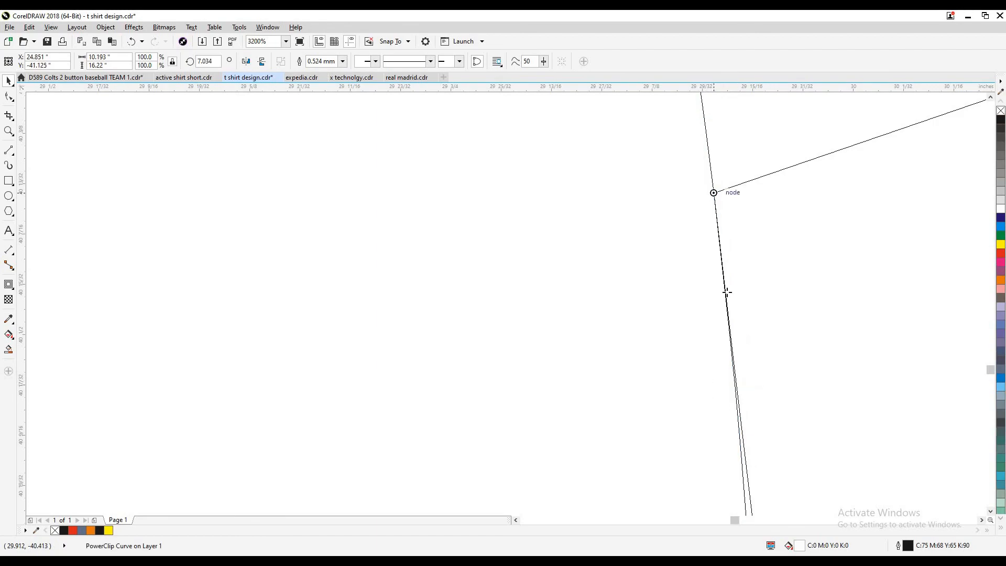
Shift the rotation centre down to each new contact point and roll the sleeve contour along the armhole to about 10.459 degrees
scroll(717, 342, up, 3)
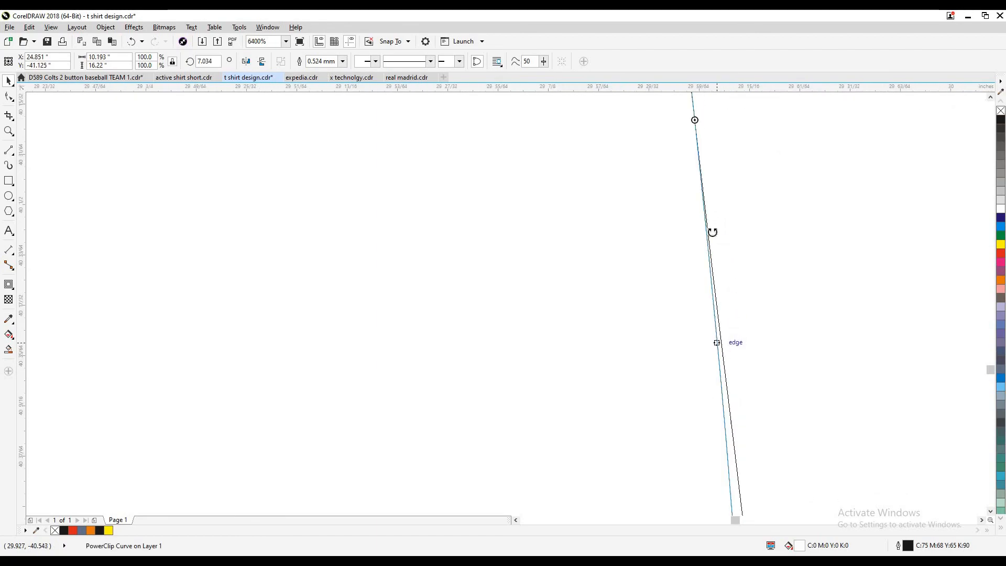
drag(729, 328, 687, 252)
scroll(684, 338, up, 2)
scroll(684, 323, down, 3)
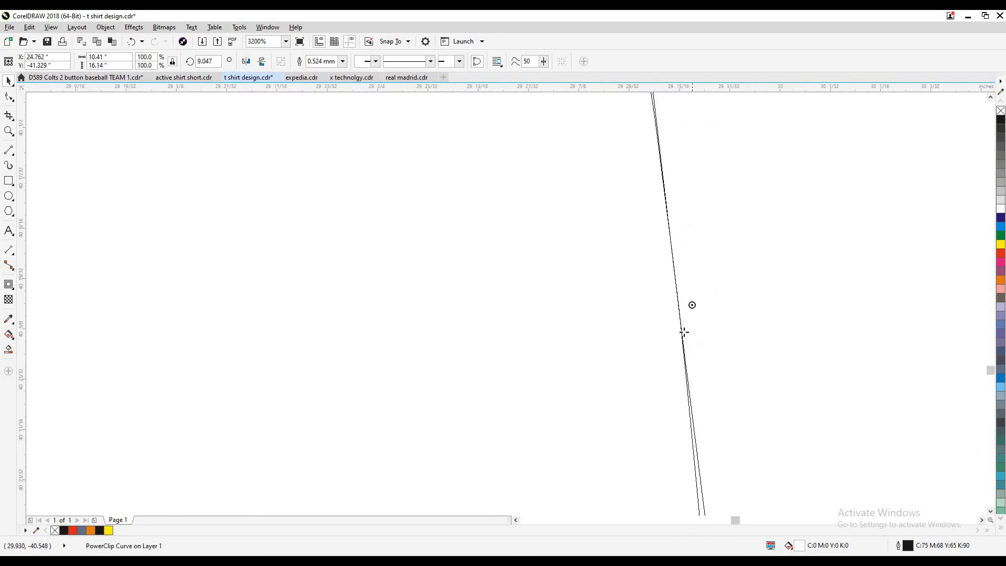
scroll(692, 419, up, 2)
drag(677, 272, 676, 262)
scroll(689, 336, down, 3)
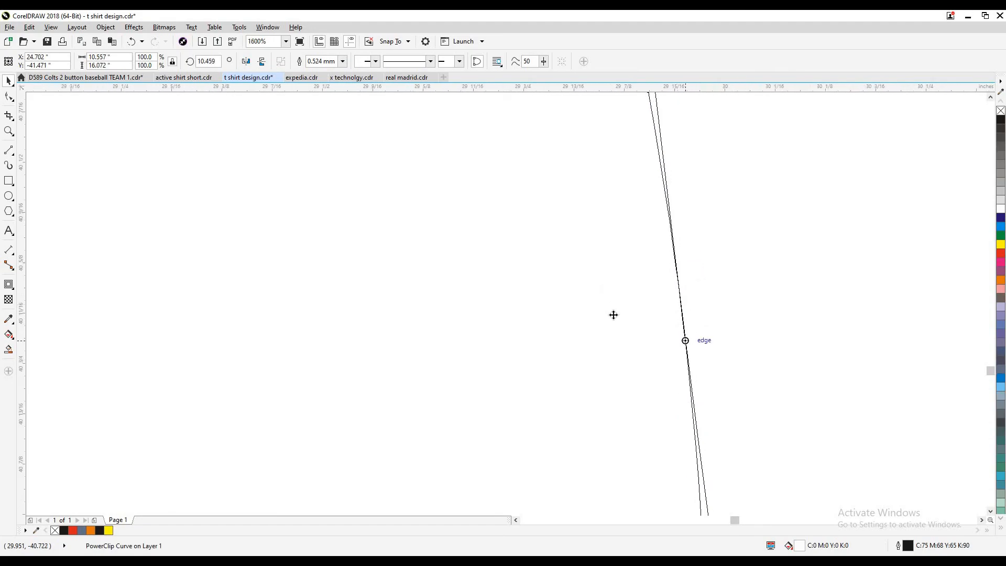
Place the rotation centre at the next armhole contact point and rotate the sleeve contour to about 12.054 degrees
scroll(628, 346, down, 3)
scroll(621, 346, up, 4)
key(shift+F9)
scroll(634, 295, up, 2)
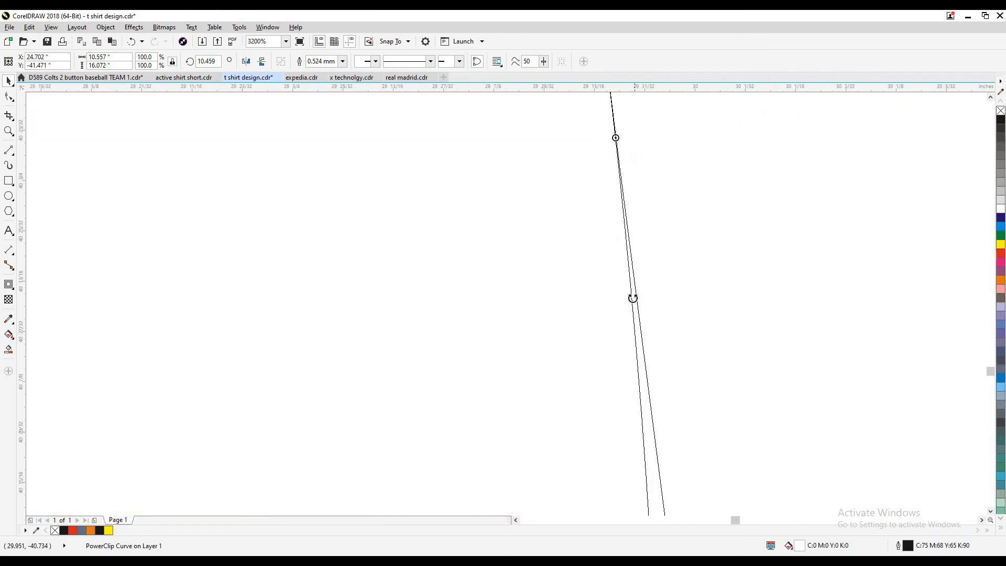
drag(639, 315, 616, 139)
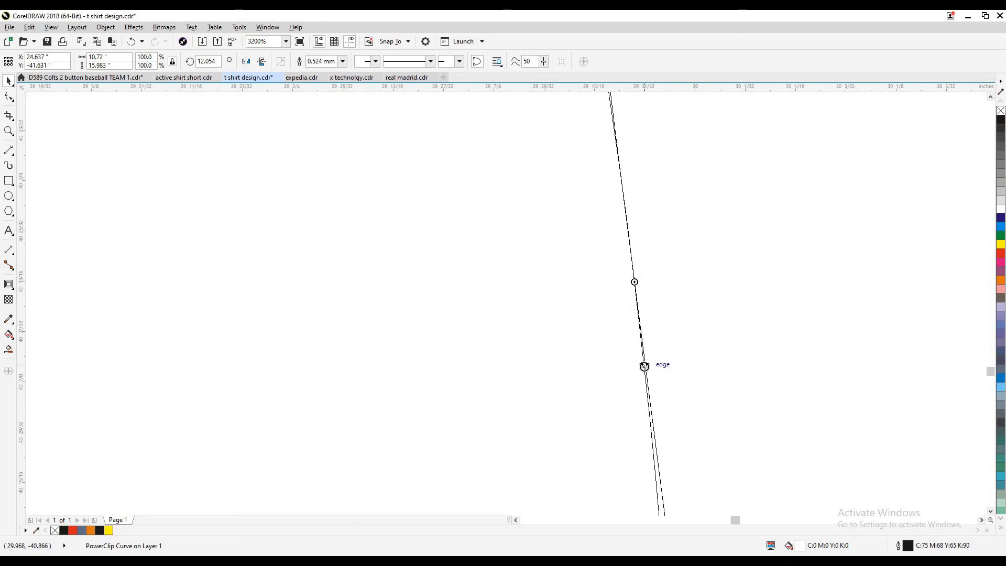
Move the rotation centre to successive armhole contact points and roll the sleeve contour further down the armhole to about 14.033 degrees
scroll(634, 293, up, 3)
scroll(629, 250, down, 3)
scroll(619, 330, up, 2)
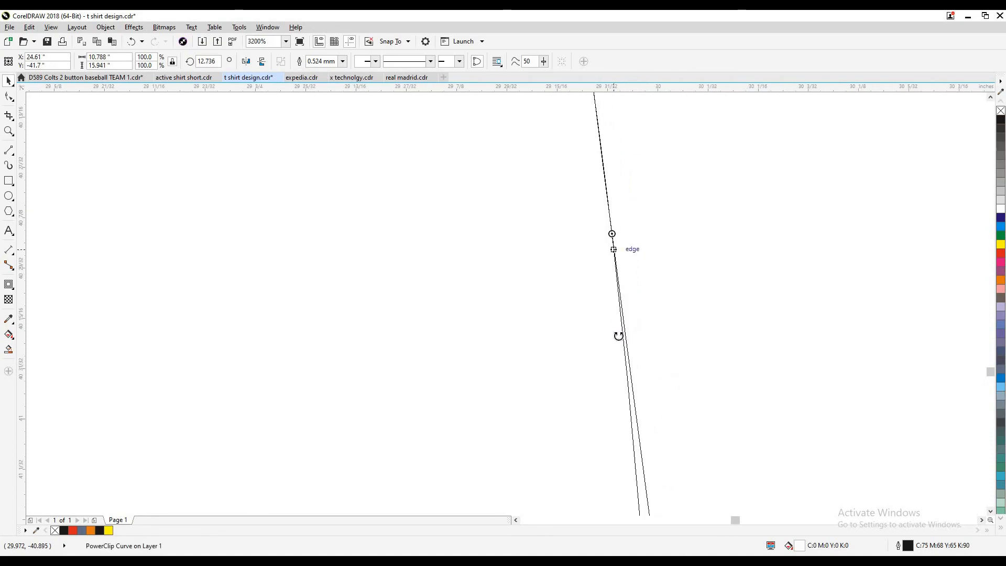
scroll(607, 264, down, 3)
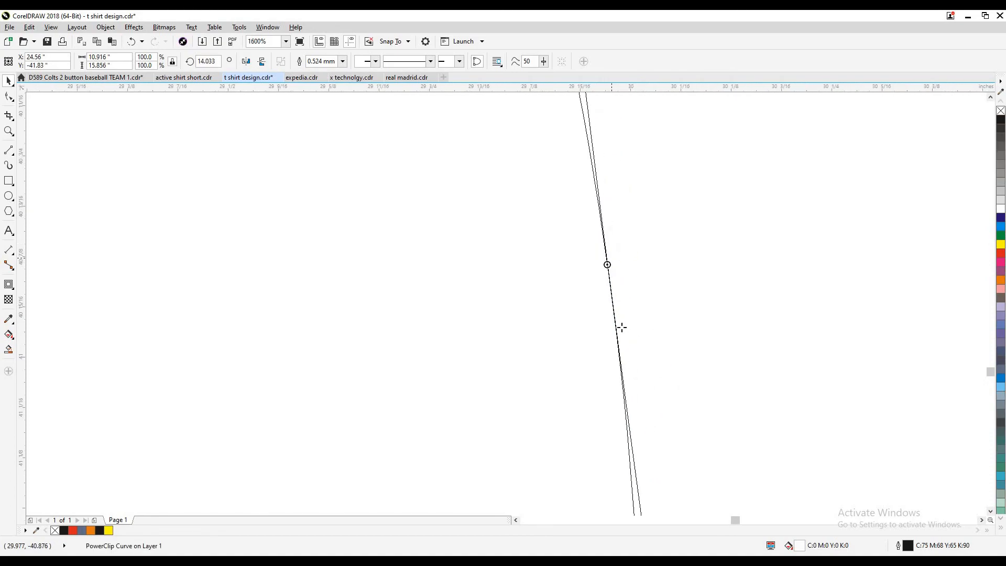
Set the rotation centre at the next contact points below and rotate the sleeve contour to about 15.644 degrees
scroll(602, 325, down, 3)
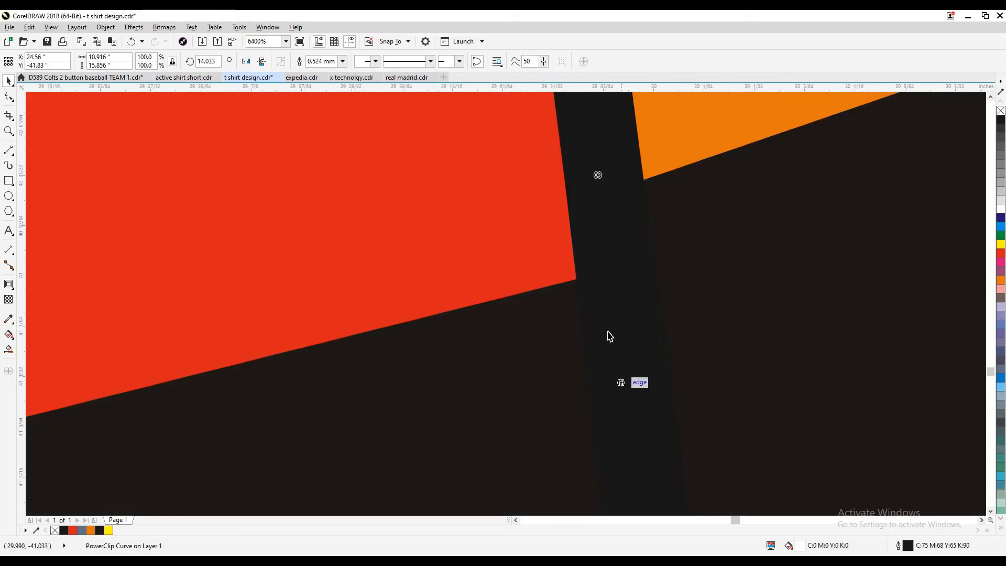
scroll(587, 268, up, 3)
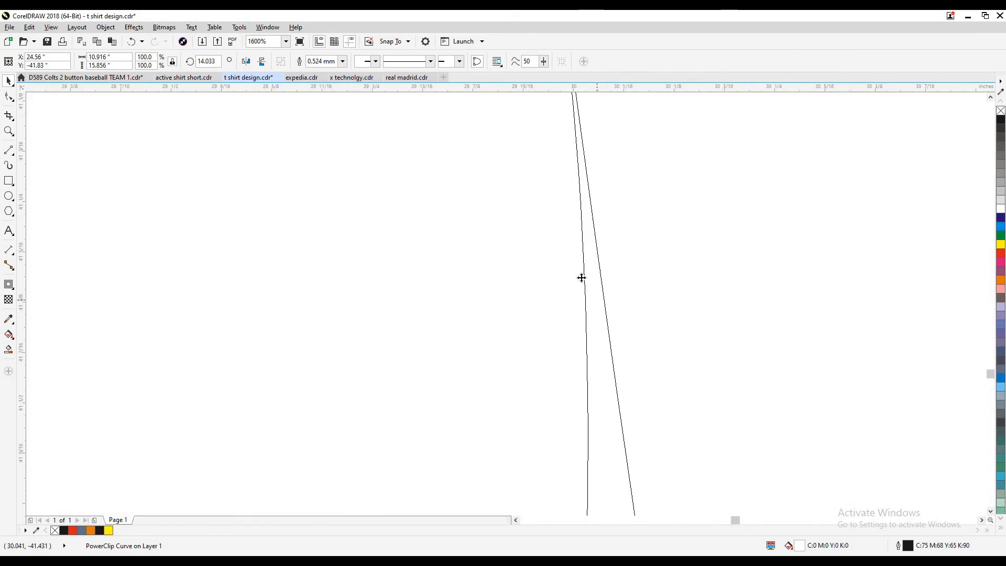
scroll(572, 143, up, 3)
scroll(593, 220, up, 3)
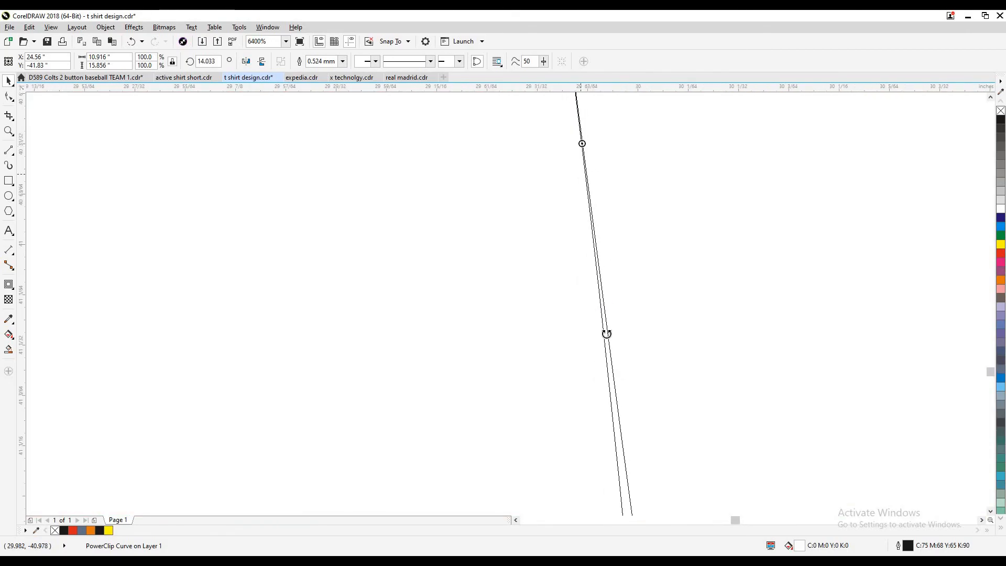
scroll(599, 259, down, 2)
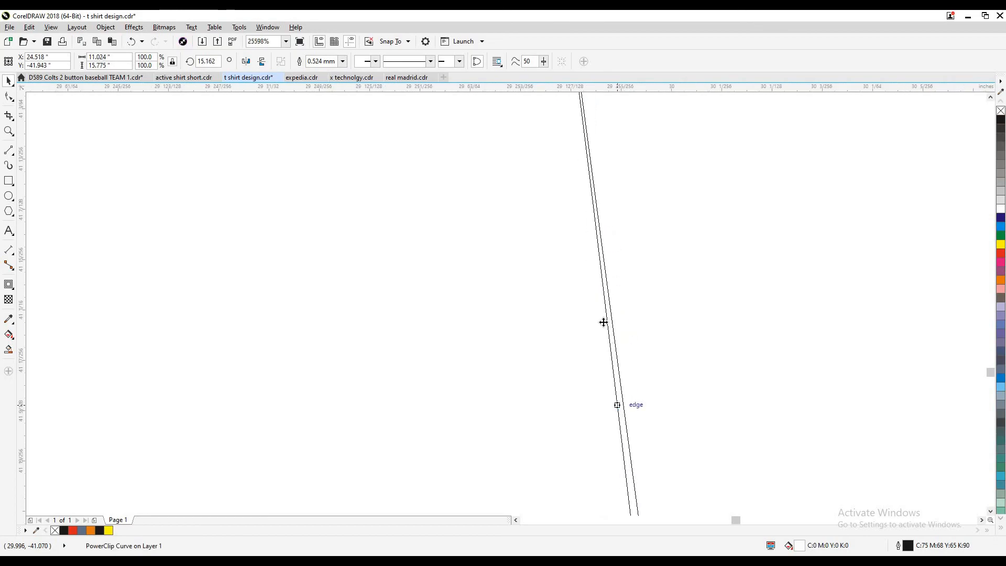
scroll(592, 169, up, 2)
scroll(594, 170, down, 1)
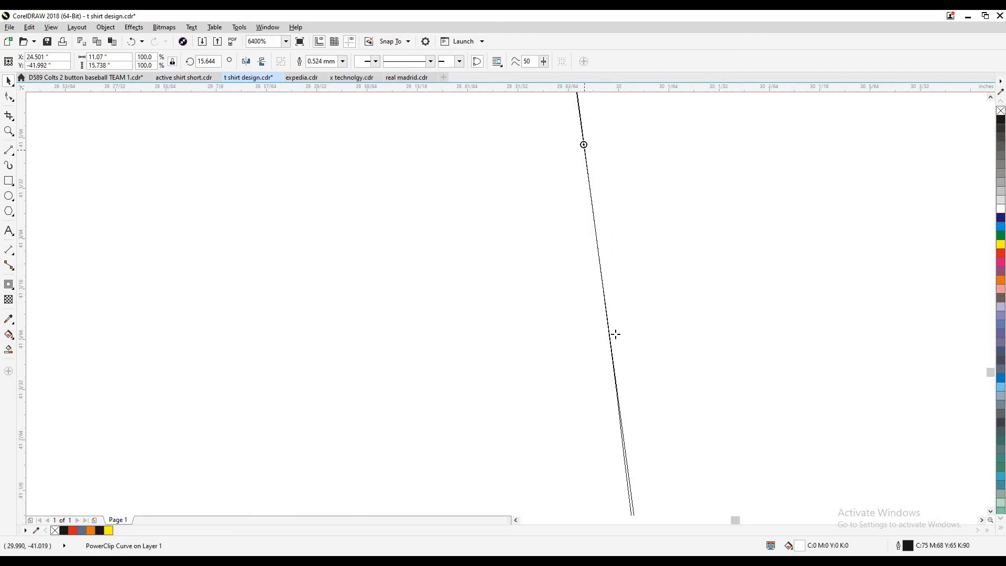
Continue rolling the sleeve contour along the front armhole to about 18.171 degrees, until it meets the lower edge of the shoulder band
scroll(569, 329, down, 4)
scroll(568, 329, down, 1)
scroll(568, 254, up, 3)
scroll(568, 253, up, 1)
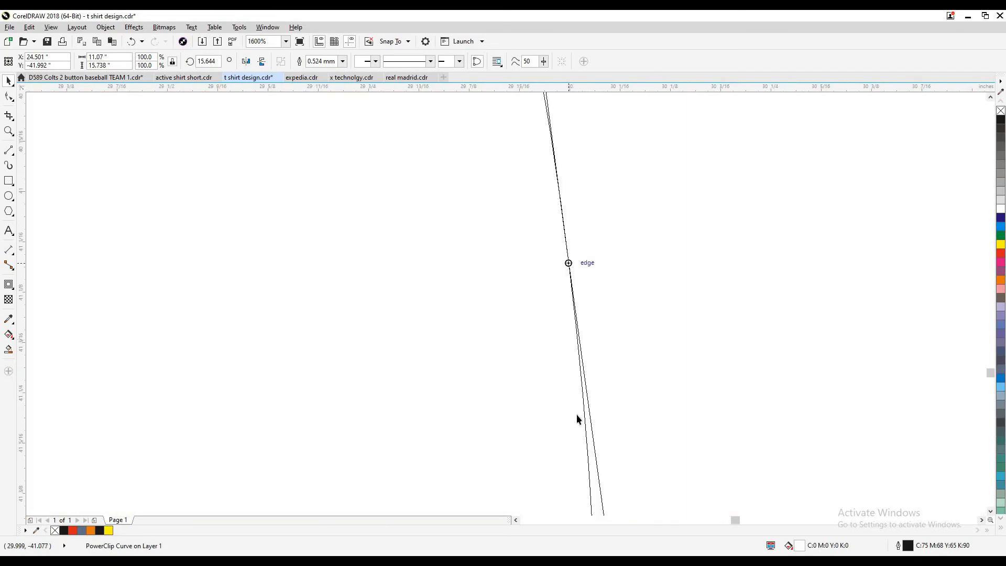
scroll(532, 334, down, 2)
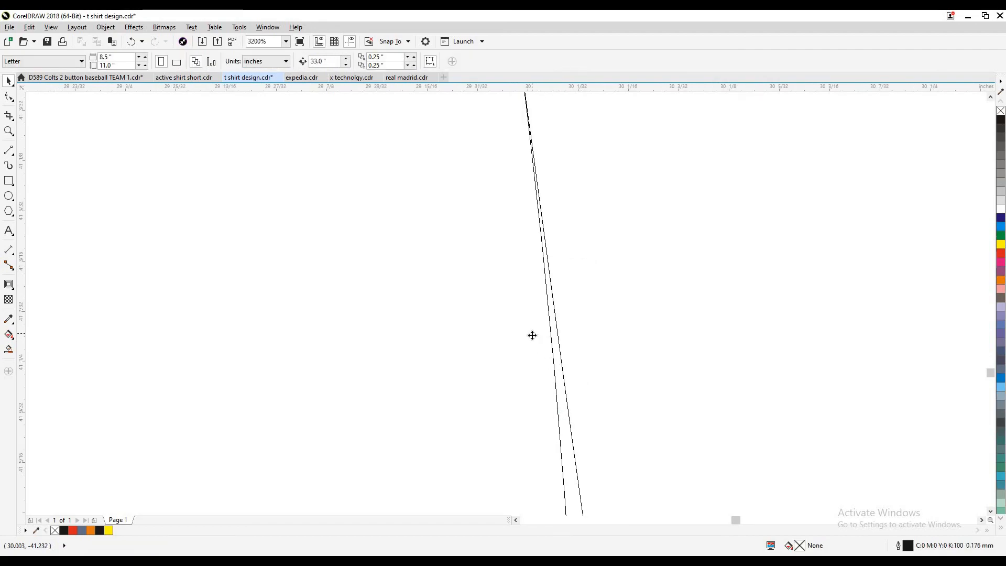
scroll(567, 327, up, 1)
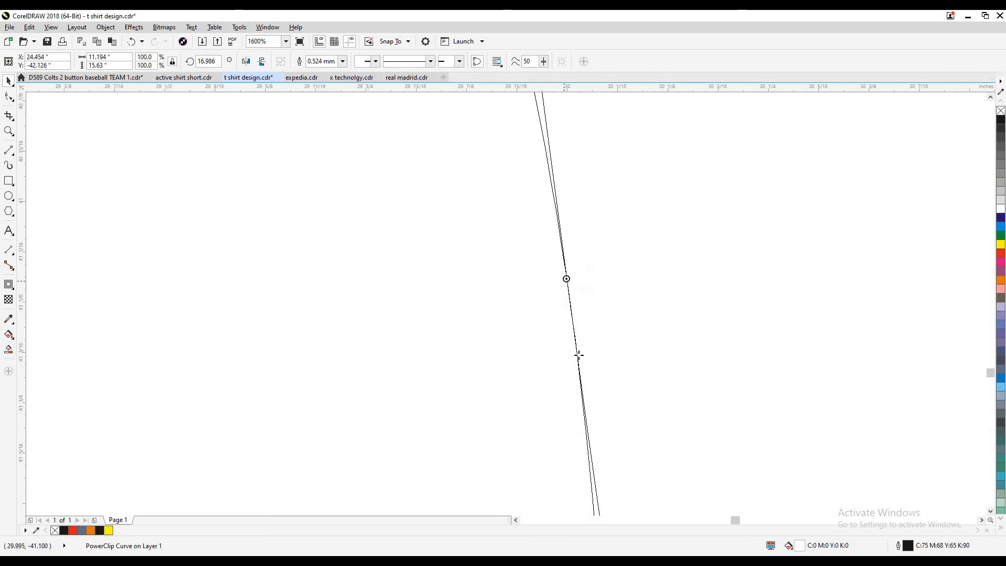
scroll(601, 413, up, 4)
scroll(584, 352, down, 8)
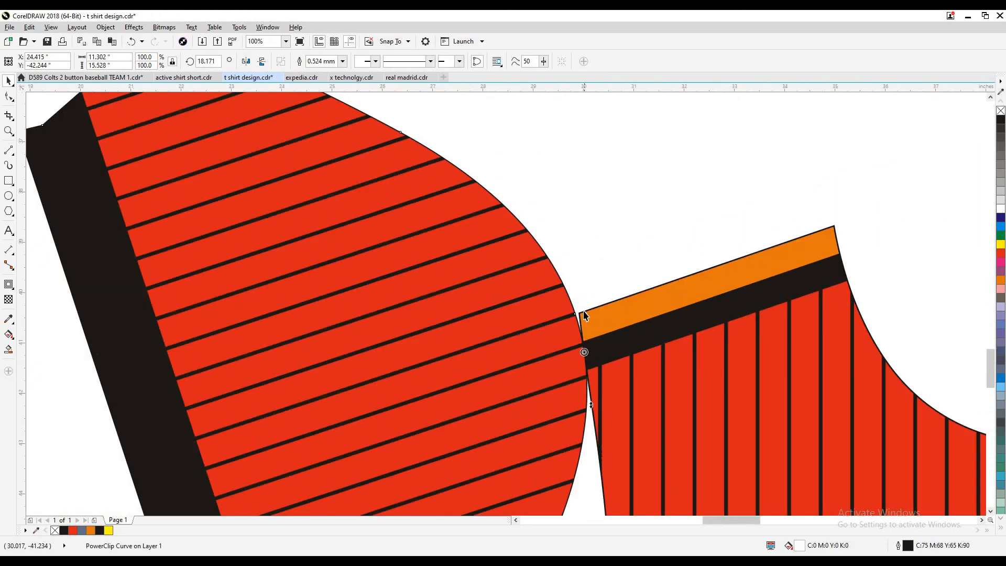
Copy the front piece's orange and black shoulder band next to the armhole and place the copy inside the sleeve's inner contour
scroll(597, 321, down, 1)
ctrl+click(616, 316)
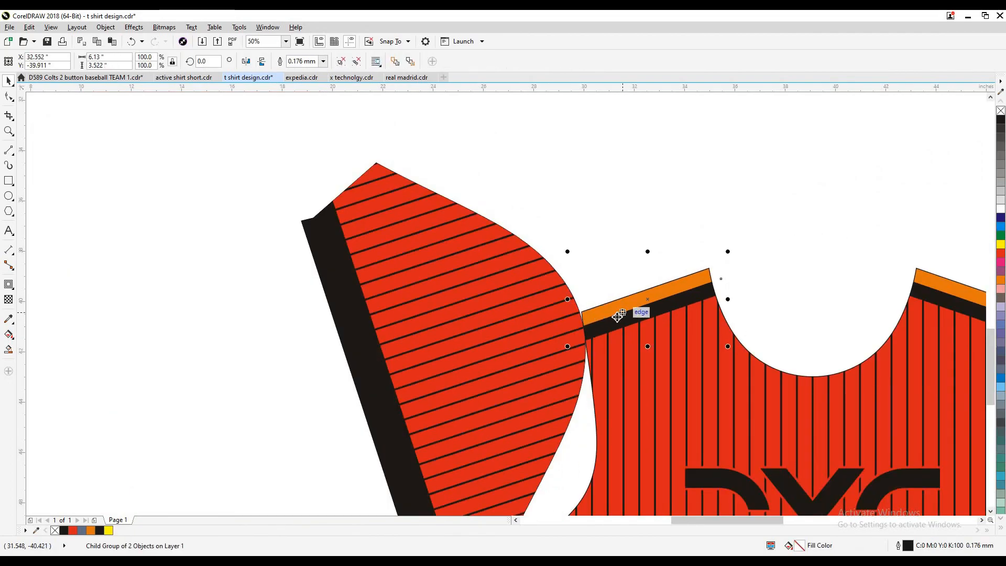
key(ctrl+z)
key(ctrl+z)
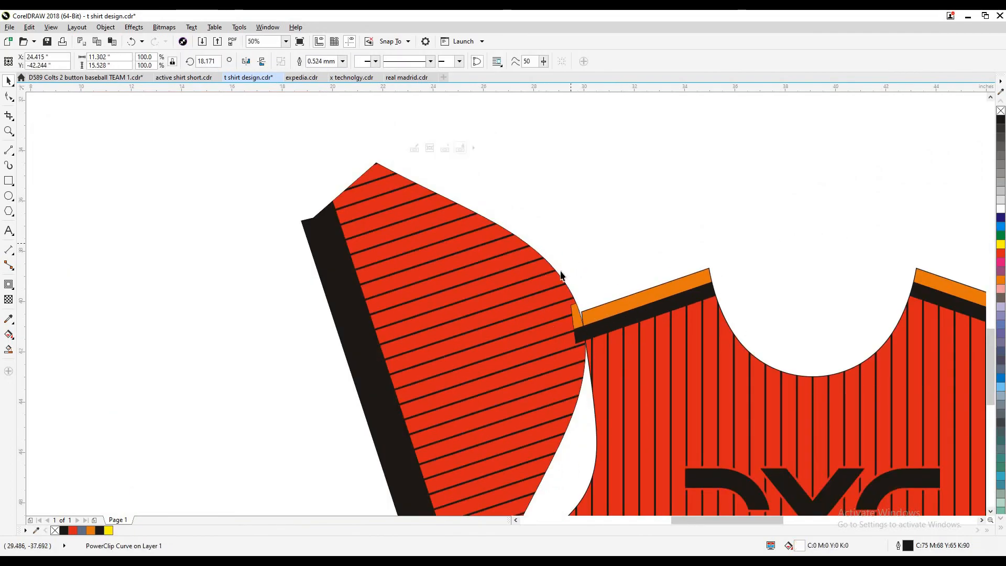
key(ctrl+z)
Reset the sleeve's rotation to 0, rotate it to 90 degrees, and move it clear of the front piece
scroll(570, 254, down, 2)
double_click(207, 62)
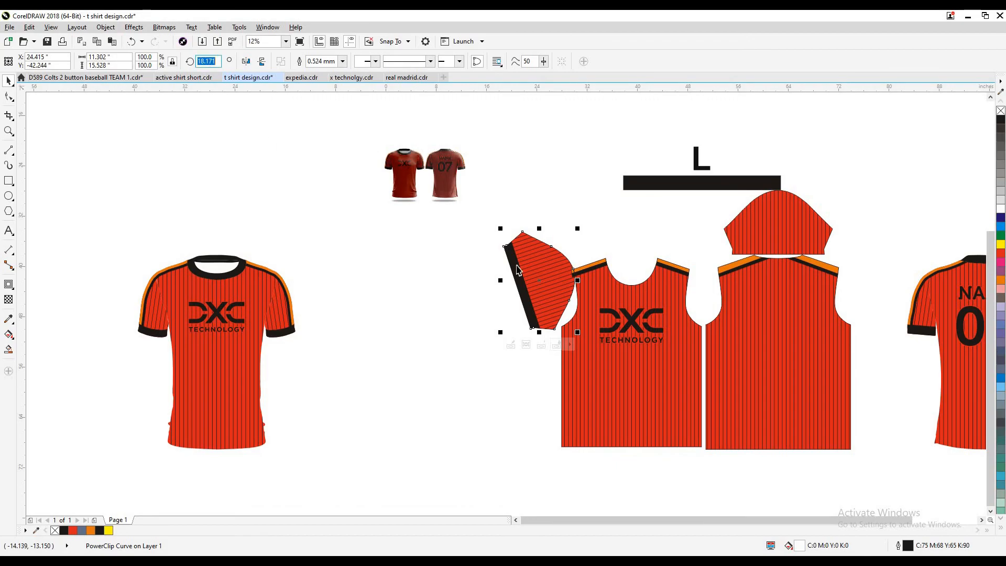
text(0)
key(Return)
ctrl+click(527, 277)
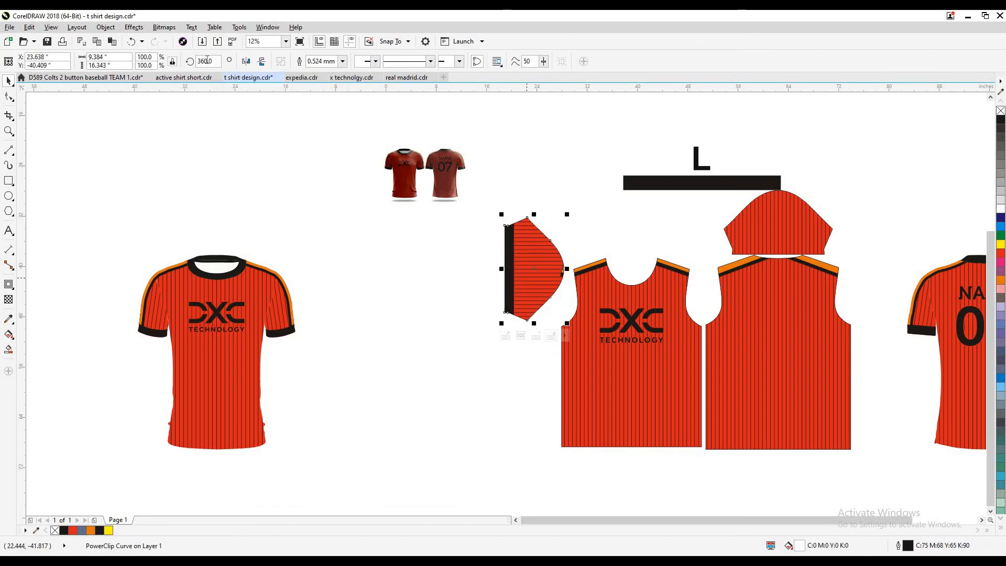
text(90)
key(Return)
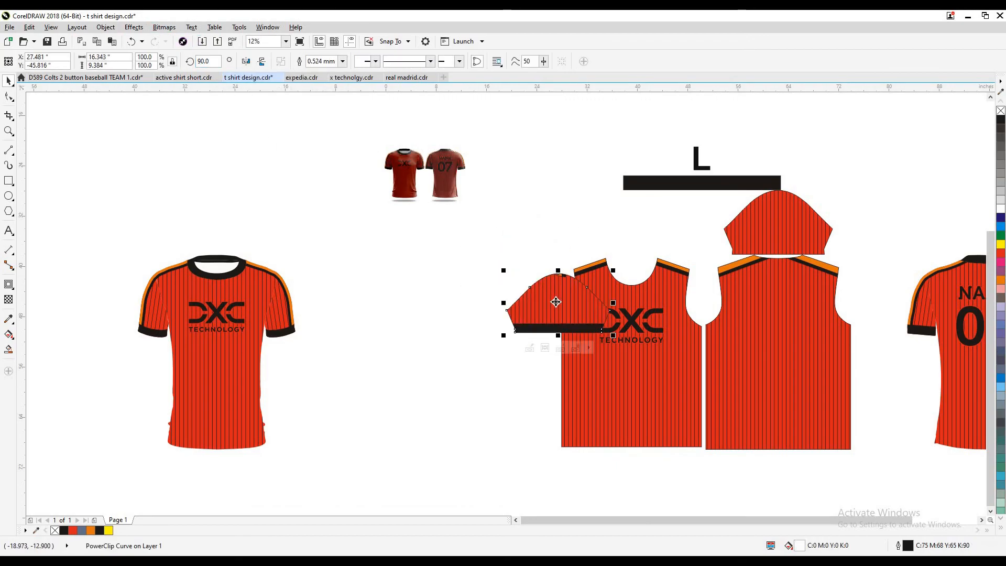
drag(558, 303, 497, 303)
Delete the inner contour from the front piece, keeping the striped outer pattern piece
click(555, 291)
scroll(579, 326, up, 2)
click(601, 247)
key(shift+F9)
click(585, 250)
click(568, 246)
key(shift+Page_Down)
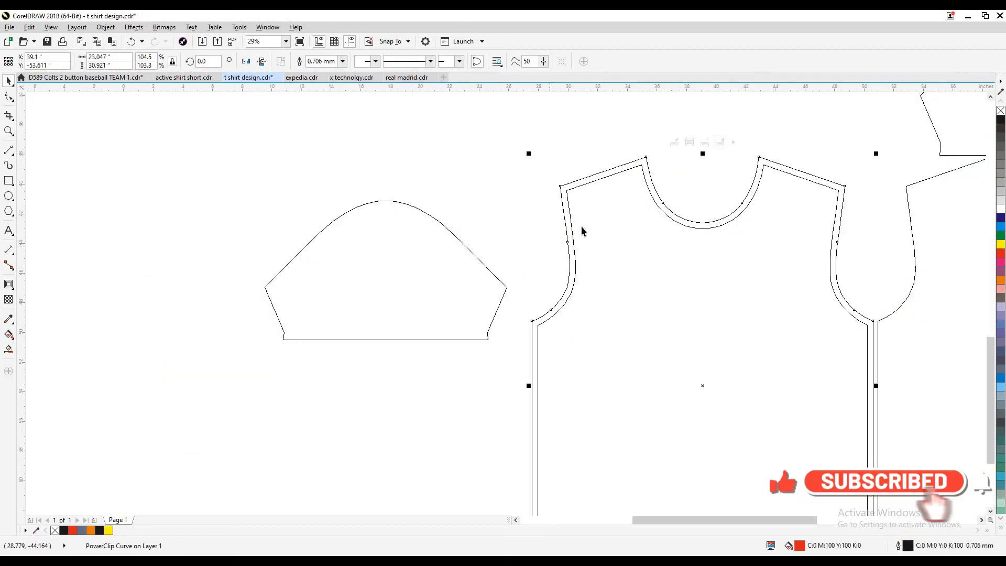
click(581, 226)
key(shift+F9)
click(581, 226)
key(Delete)
Extract the striped sleeve and the shoulder band copy from the sleeve's inner contour and delete that contour
click(419, 328)
click(373, 355)
click(459, 397)
click(455, 315)
key(shift+Page_Down)
click(453, 391)
click(439, 245)
key(Delete)
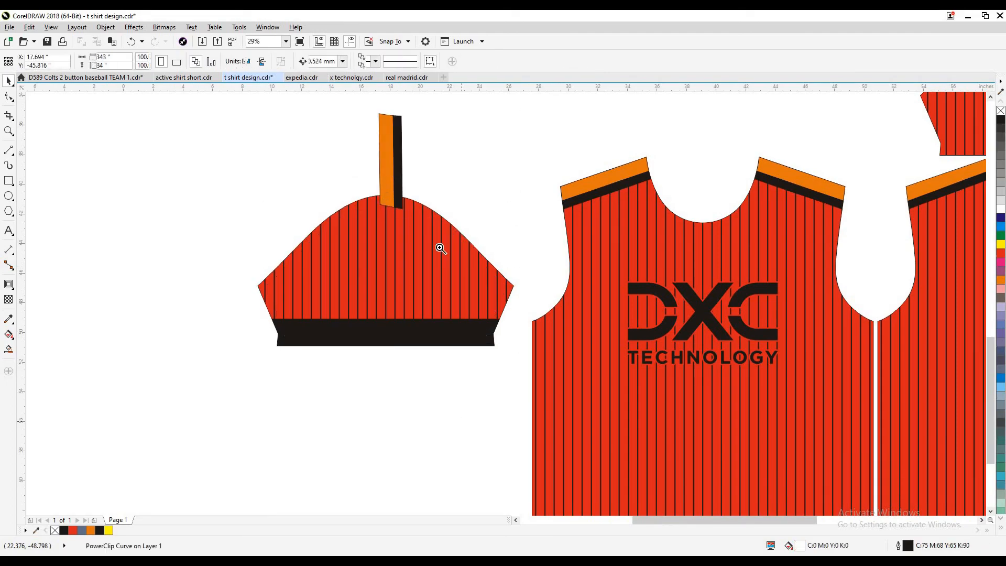
Draw a rectangle about 0.56 by 0.097 inches at the sleeve cap, spanning the width of the copied band's black strip
scroll(374, 182, up, 4)
key(shift+F9)
click(6, 183)
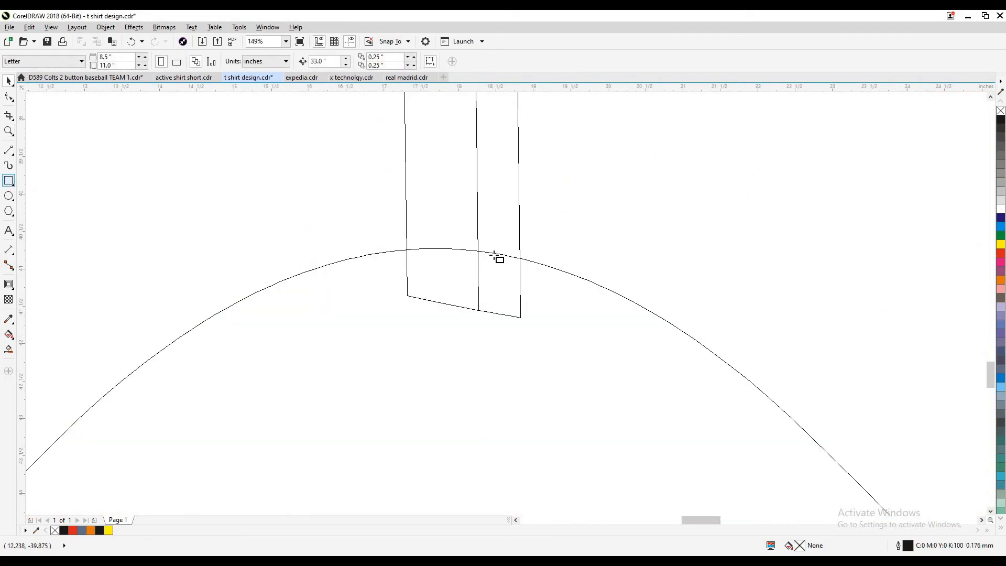
scroll(494, 255, up, 2)
mouse_move(424, 235)
mouse_down()
mouse_move(489, 269)
mouse_move(504, 257)
mouse_up()
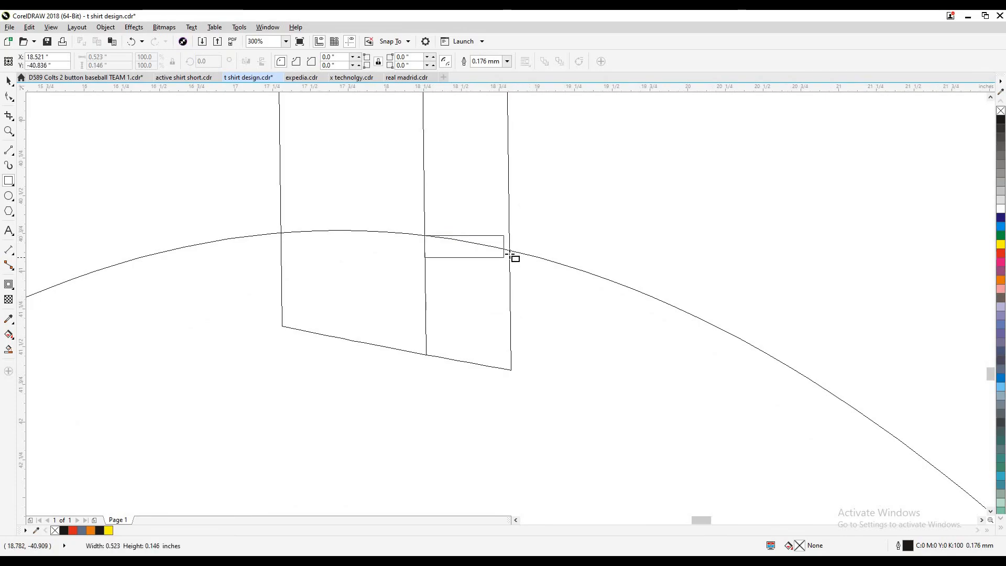
drag(442, 241, 509, 249)
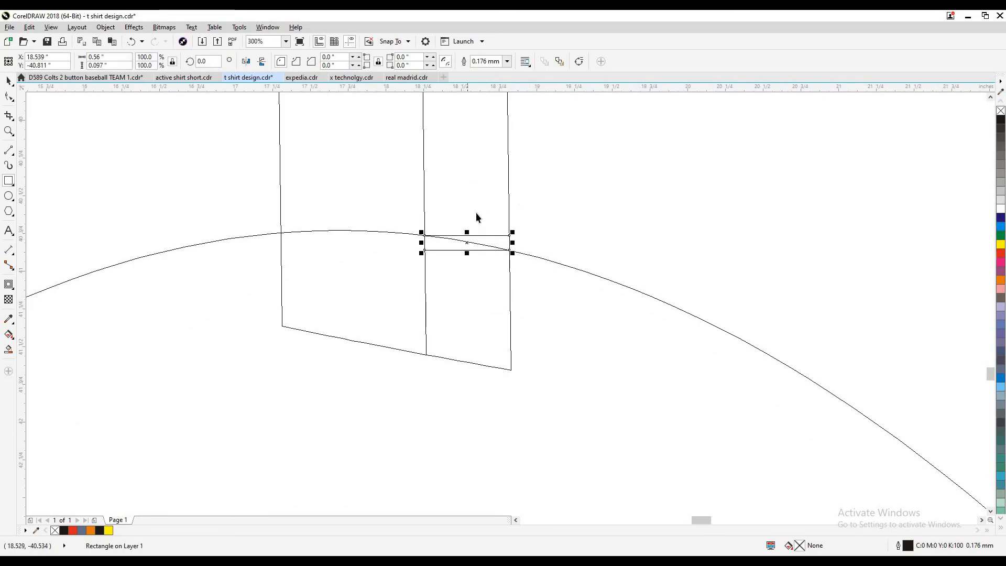
Stretch the rectangle to about 11.279 inches tall so it extends past both the sleeve's cap and hem
scroll(474, 207, down, 6)
key(space)
drag(471, 211, 471, 418)
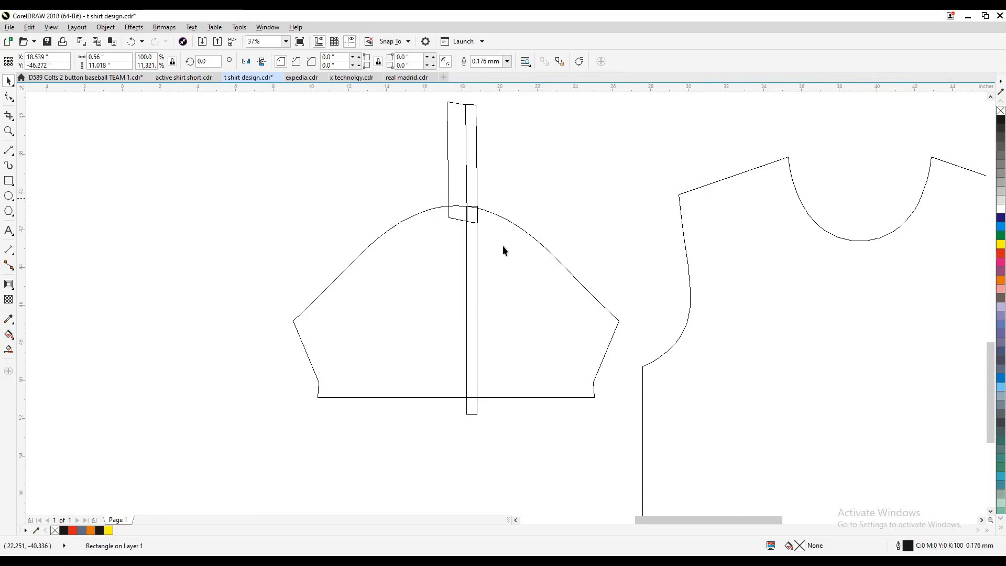
click(501, 244)
scroll(472, 203, up, 5)
click(485, 241)
scroll(502, 260, down, 2)
key(shift+F9)
key(Escape)
key(shift+F9)
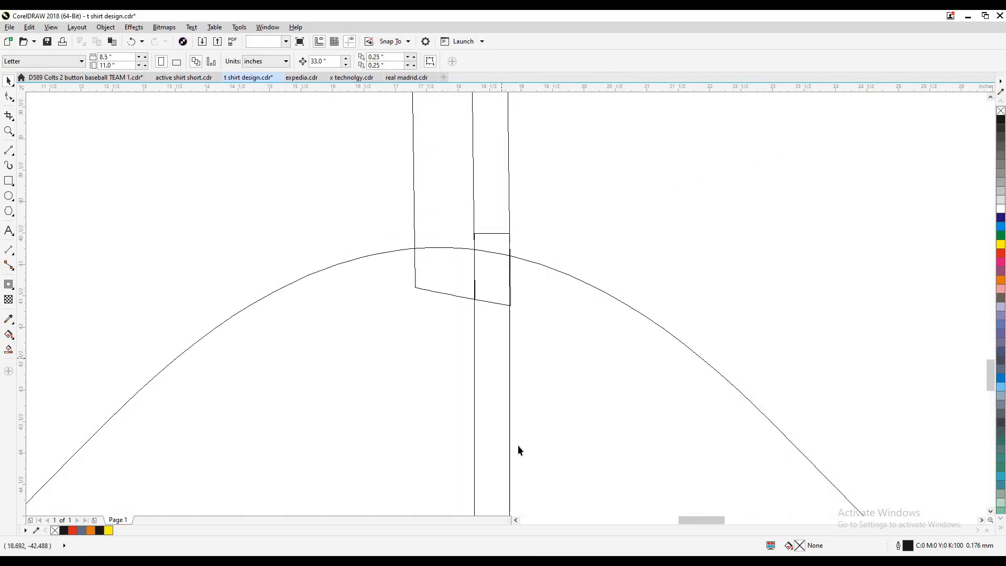
Mirror a copy of the tall rectangle directly against its inner side, towards the sleeve's centre
click(510, 290)
scroll(512, 290, down, 1)
drag(511, 438, 474, 260)
right_click(474, 261)
key(Escape)
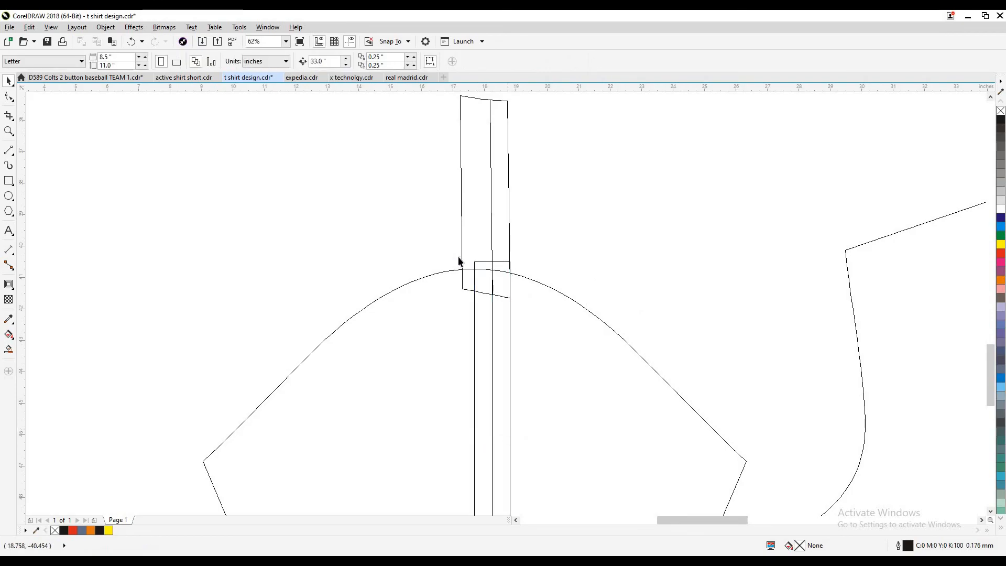
Draw a vertical line through the sleeve and align it to the sleeve's horizontal centre
scroll(460, 209, down, 1)
key(F5)
click(458, 483)
ctrl+click(457, 206)
key(space)
shift+click(549, 421)
key(c)
key(Escape)
Examine how the two rectangles line up with the centre line at the sleeve's hem and cap
scroll(485, 379, up, 2)
scroll(468, 347, down, 2)
scroll(467, 390, up, 2)
scroll(485, 393, up, 1)
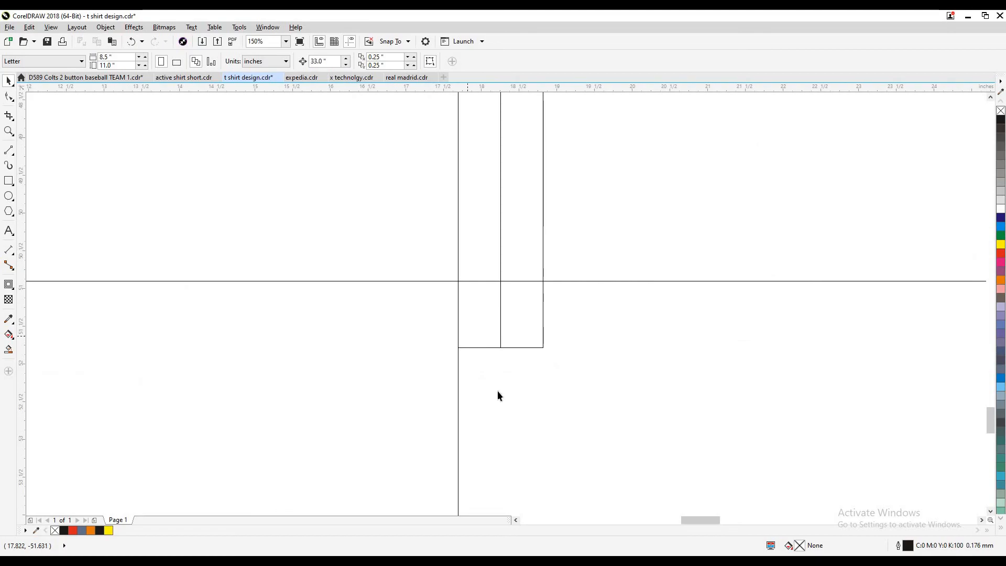
click(494, 322)
scroll(496, 395, down, 1)
scroll(506, 306, down, 2)
scroll(502, 246, up, 2)
scroll(508, 304, down, 1)
scroll(516, 249, down, 1)
scroll(511, 210, up, 1)
Delete the copied shoulder band and the vertical centre line from the sleeve
key(shift+F9)
key(Escape)
click(507, 278)
key(Delete)
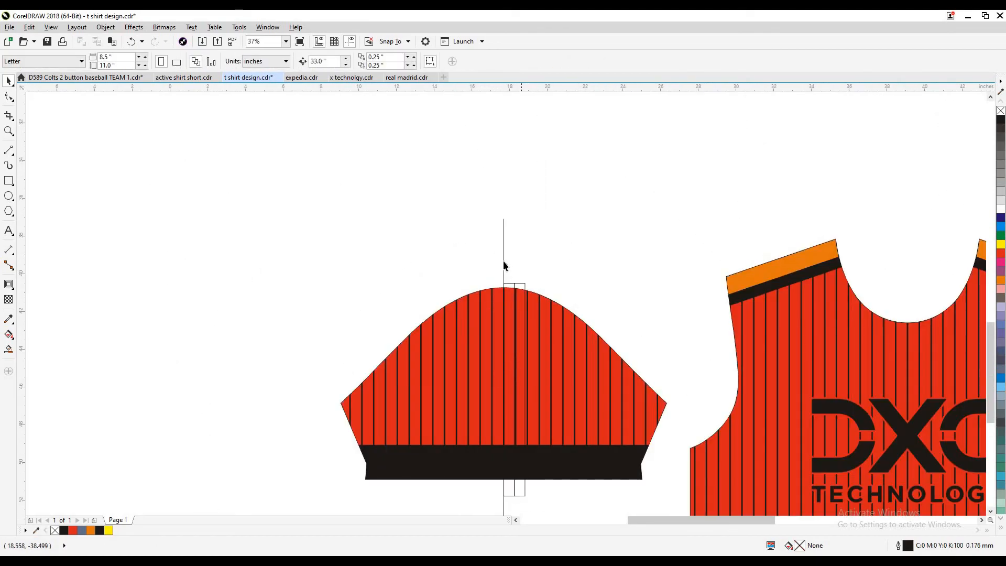
click(503, 261)
key(Delete)
Fill the rectangle beside the sleeve's centre orange and the outer one black, and remove both outlines
click(507, 288)
click(200, 442)
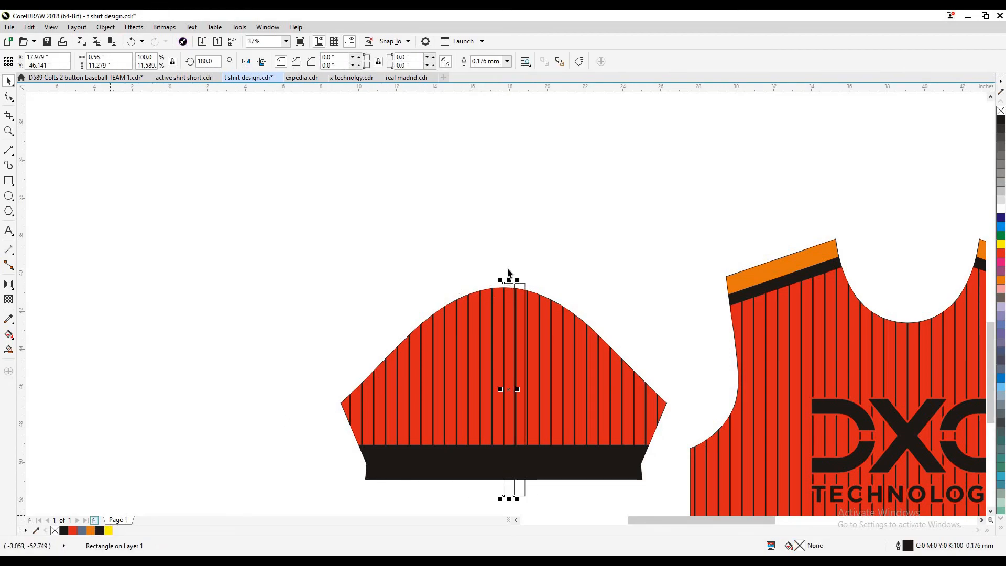
click(514, 292)
click(99, 530)
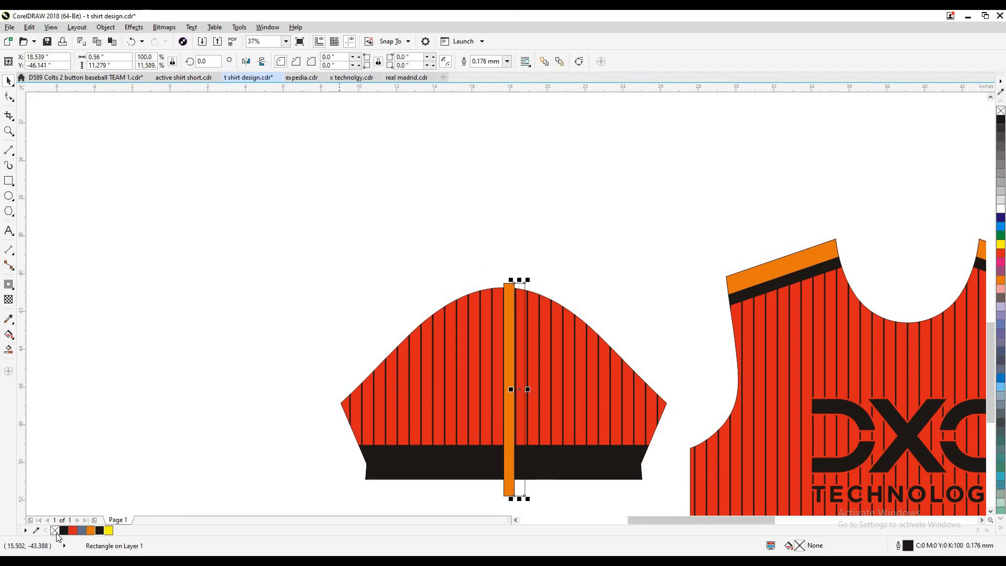
click(502, 171)
drag(367, 287, 374, 201)
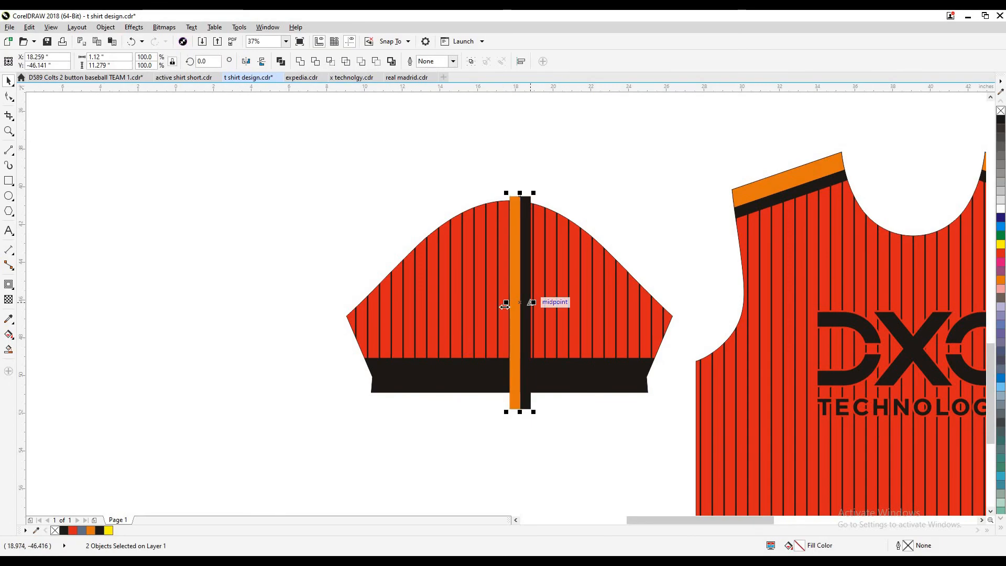
Mirror a copy of the orange and black strips to the other side of the sleeve's centre
drag(535, 303, 489, 283)
right_click(489, 283)
click(212, 277)
drag(731, 179, 429, 223)
scroll(436, 230, down, 2)
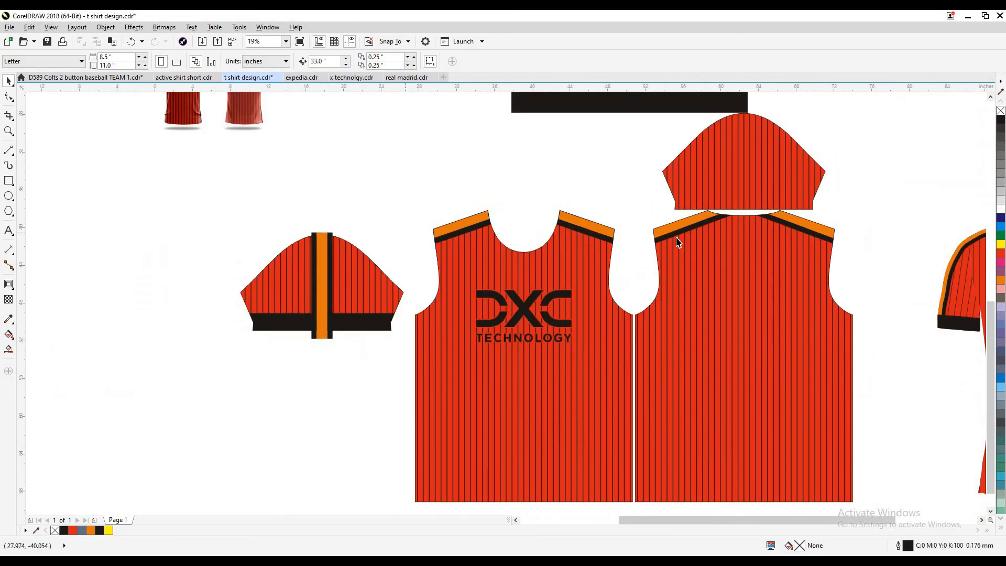
Weld the two orange strips into one and group it with the two black strips
scroll(328, 233, up, 2)
click(296, 242)
shift+click(308, 242)
click(361, 189)
scroll(360, 191, down, 2)
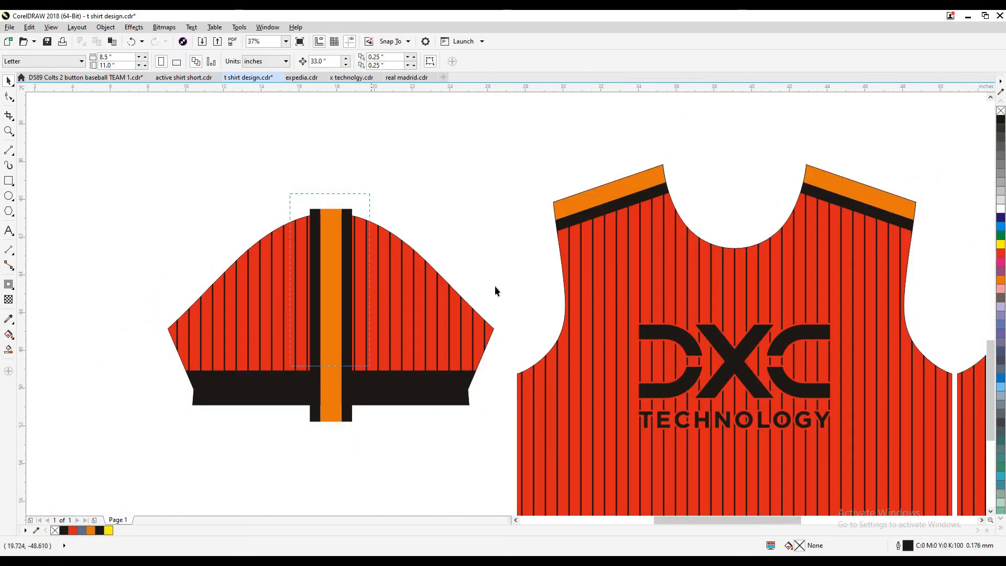
scroll(496, 284, down, 4)
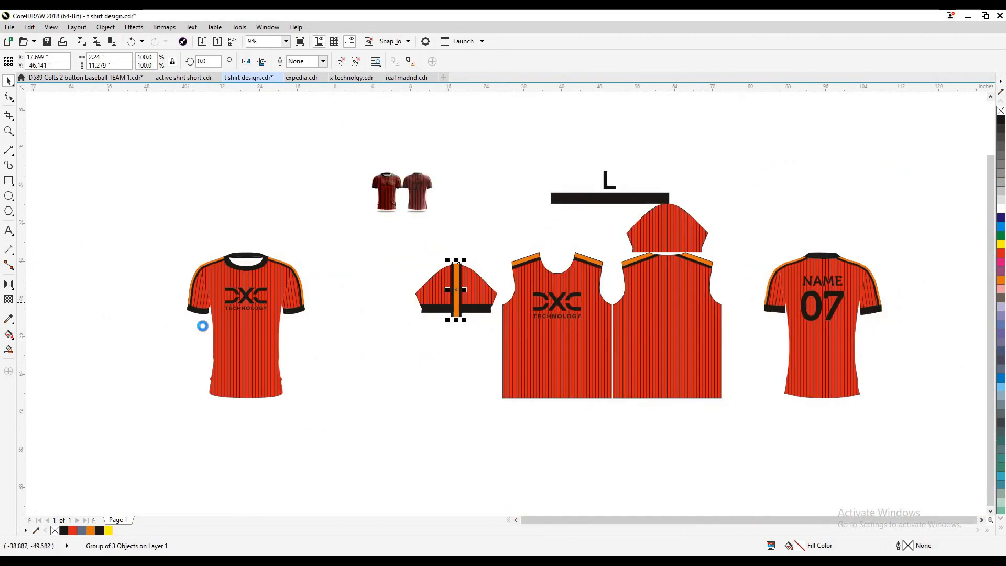
PowerClip the band group inside the sleeve contour and order it behind the black cuff
scroll(202, 326, up, 2)
click(777, 238)
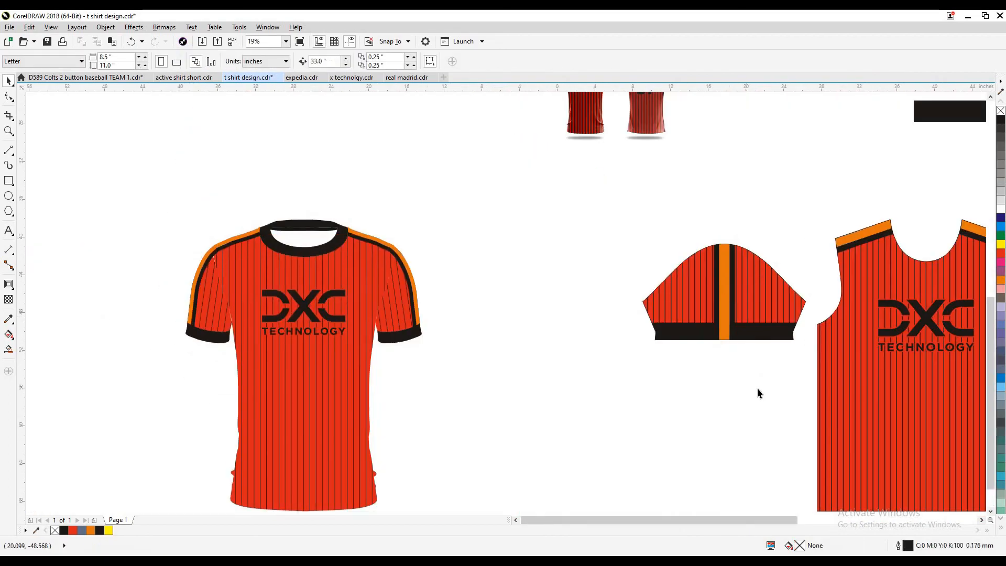
ctrl+click(752, 331)
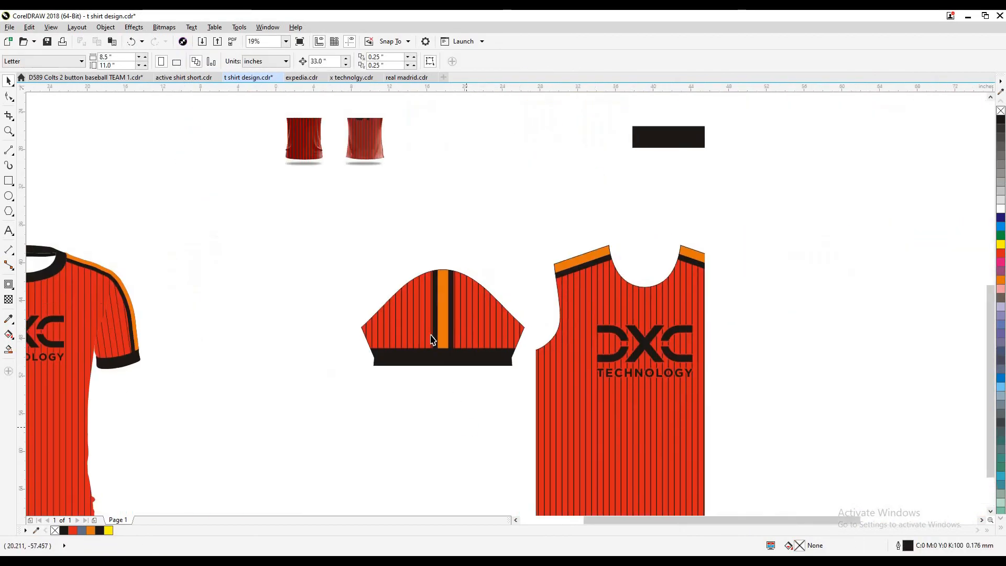
Move the finished sleeve above the front piece, beside the plain striped sleeve
scroll(419, 335, down, 2)
drag(431, 335, 529, 274)
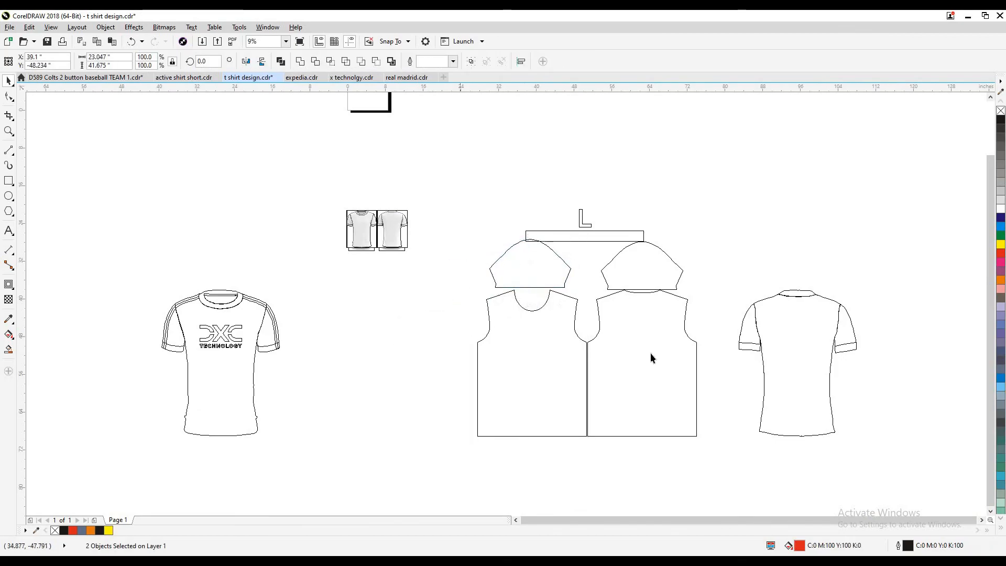
Replace the plain striped sleeve above the back piece with a copy of the finished sleeve that has the band and cuff
drag(649, 353, 456, 198)
drag(532, 197, 531, 186)
drag(533, 150, 532, 145)
click(470, 145)
click(583, 300)
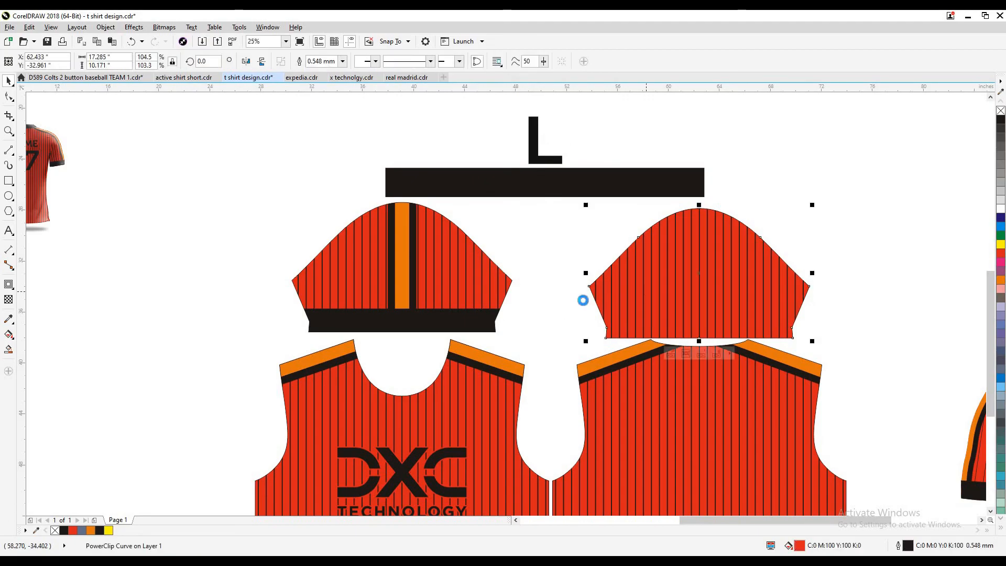
key(Delete)
drag(393, 214, 690, 214)
right_click(690, 214)
shift+click(466, 233)
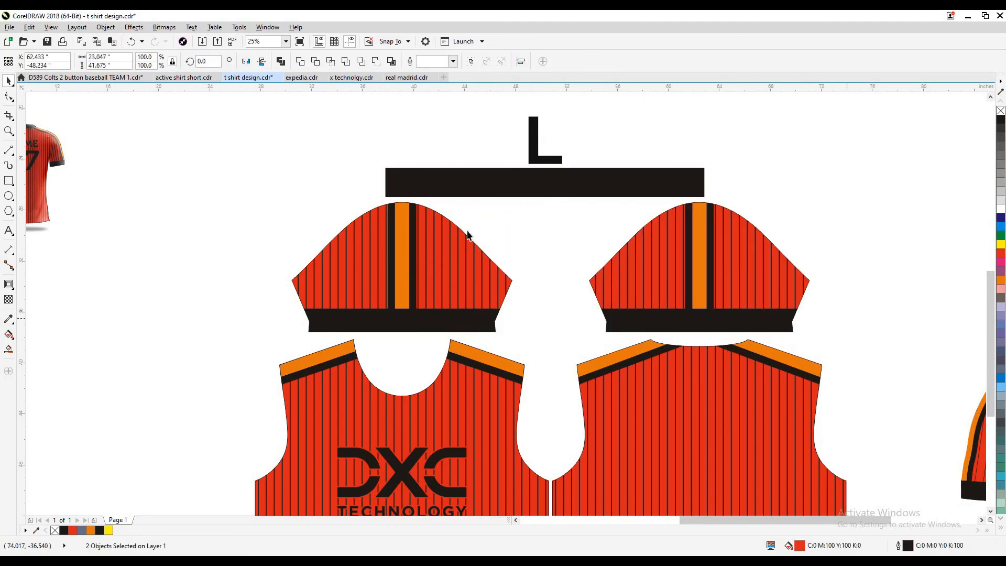
click(495, 212)
Take the NAME and 07 texts out of the back shirt drawing's PowerClip as separate text objects
scroll(495, 213, down, 2)
key(F2)
drag(407, 183, 605, 361)
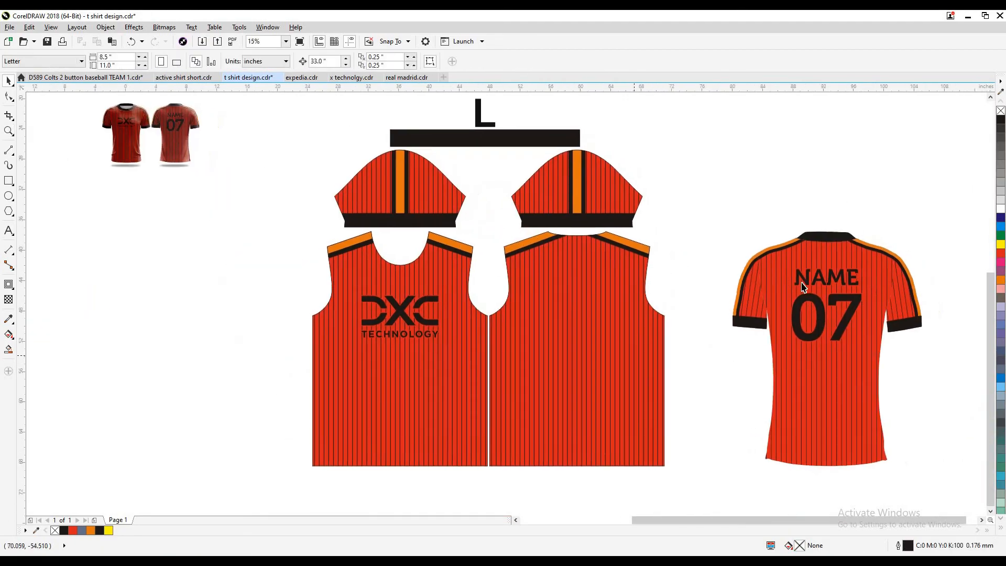
click(802, 283)
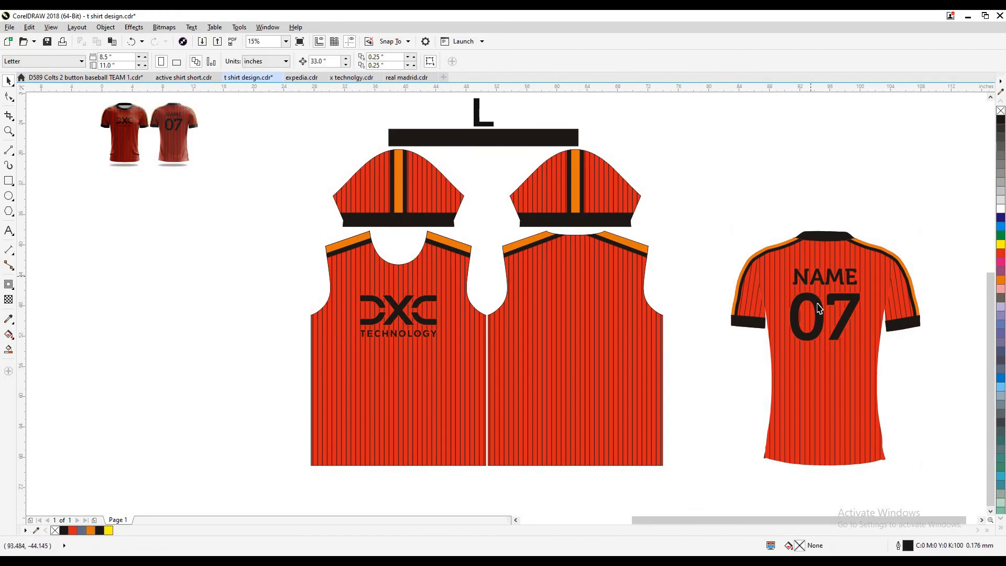
ctrl+click(815, 283)
key(ctrl+v)
click(817, 304)
ctrl+click(818, 304)
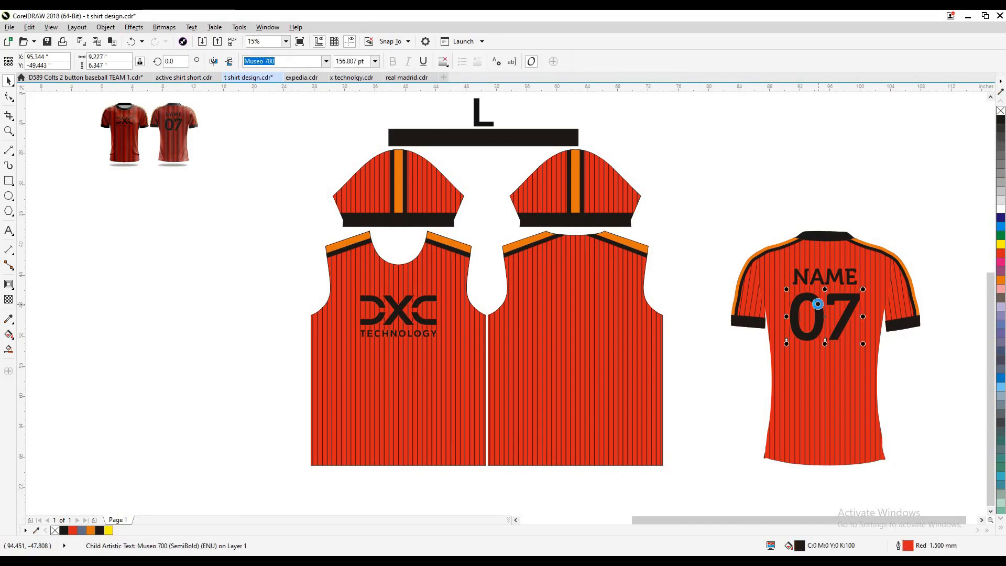
key(ctrl+v)
Select the NAME and 07 texts together and move them onto the upper middle of the back pattern piece
key(shift+F9)
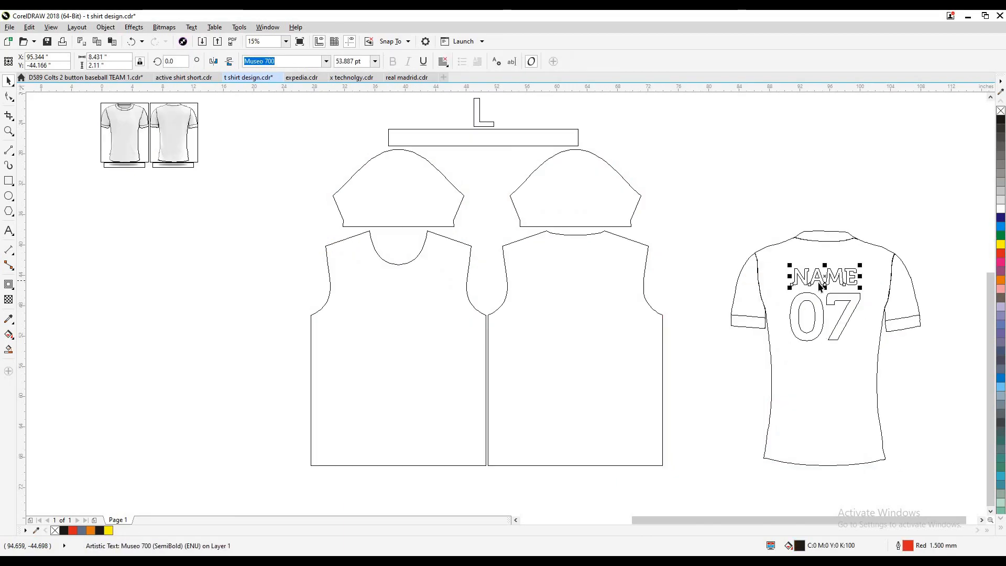
shift+click(820, 311)
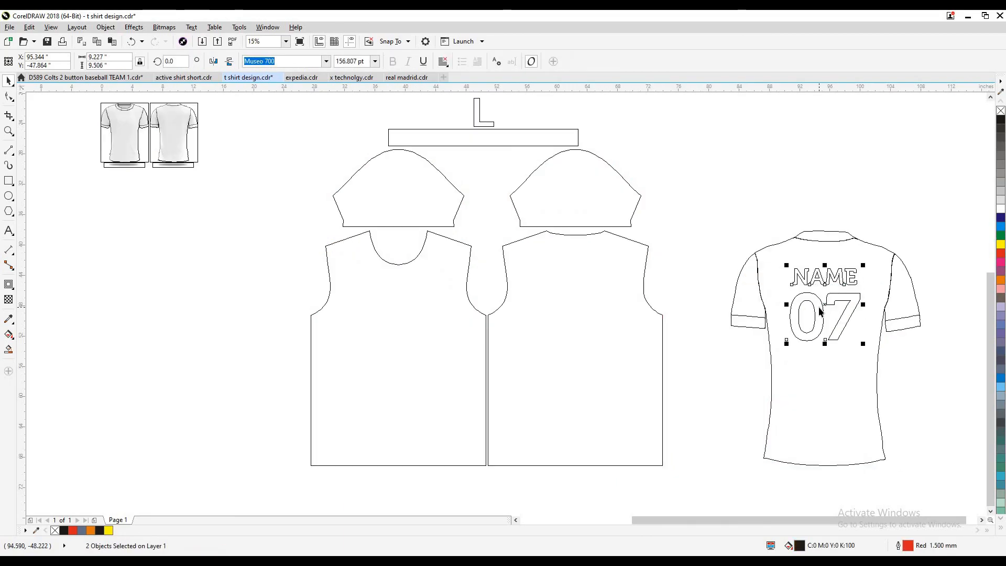
key(Left)
key(shift+F9)
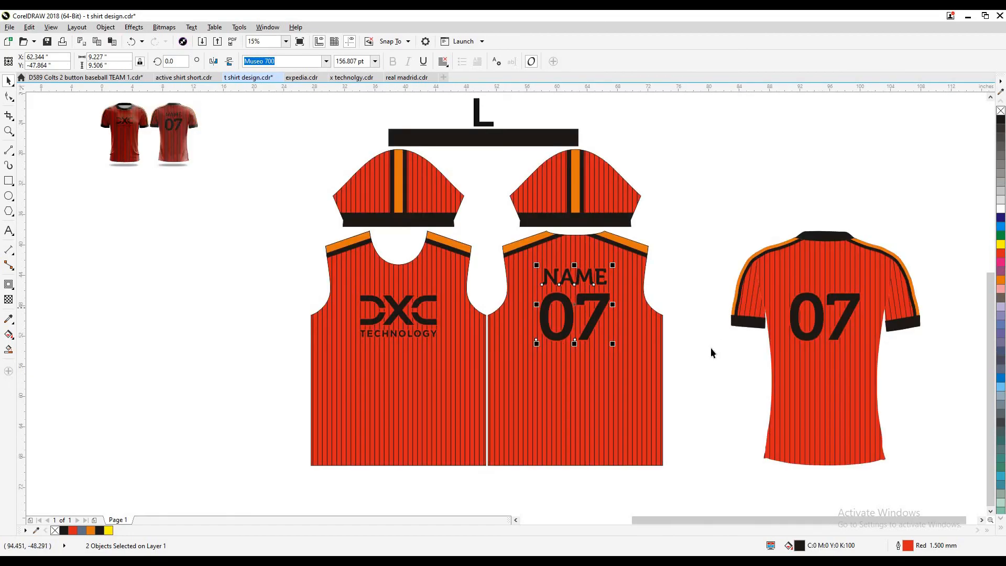
Enlarge the NAME and 07 texts on the back piece, scaling the number to about 202 pt, and adjust their spacing
click(820, 326)
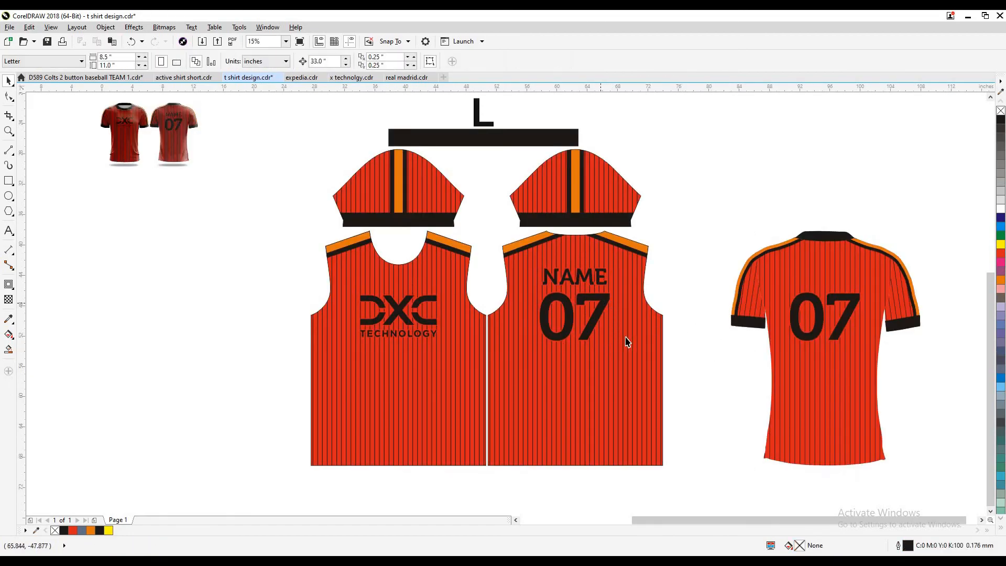
click(590, 286)
drag(536, 265, 579, 265)
click(693, 297)
scroll(694, 298, up, 2)
click(719, 264)
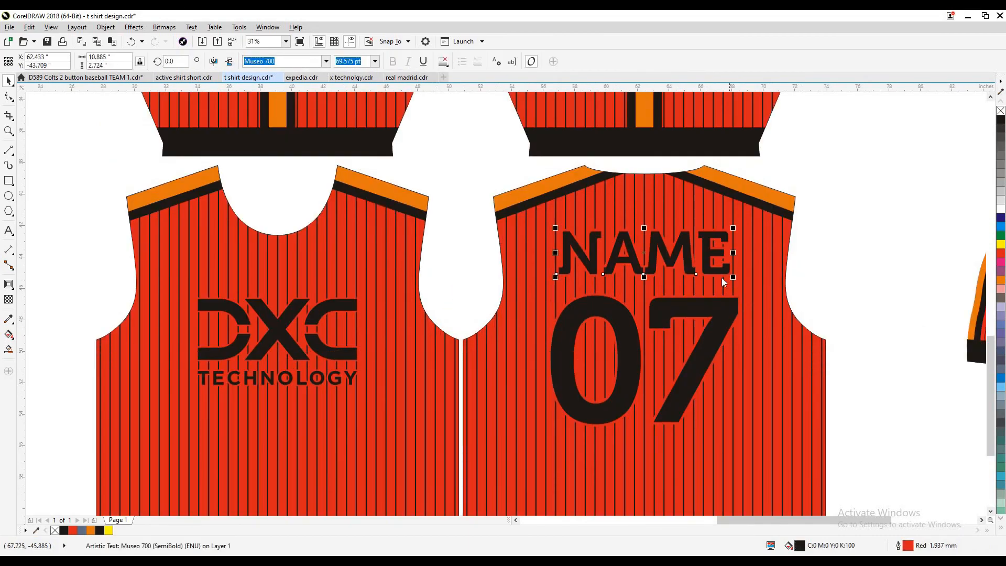
click(724, 305)
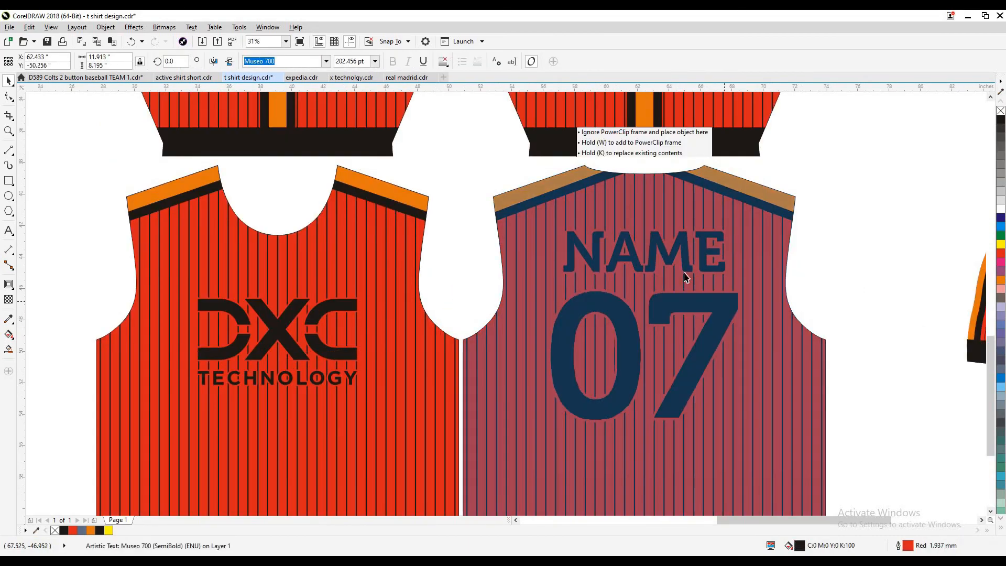
scroll(777, 420, down, 3)
drag(777, 419, 442, 159)
drag(508, 309, 649, 220)
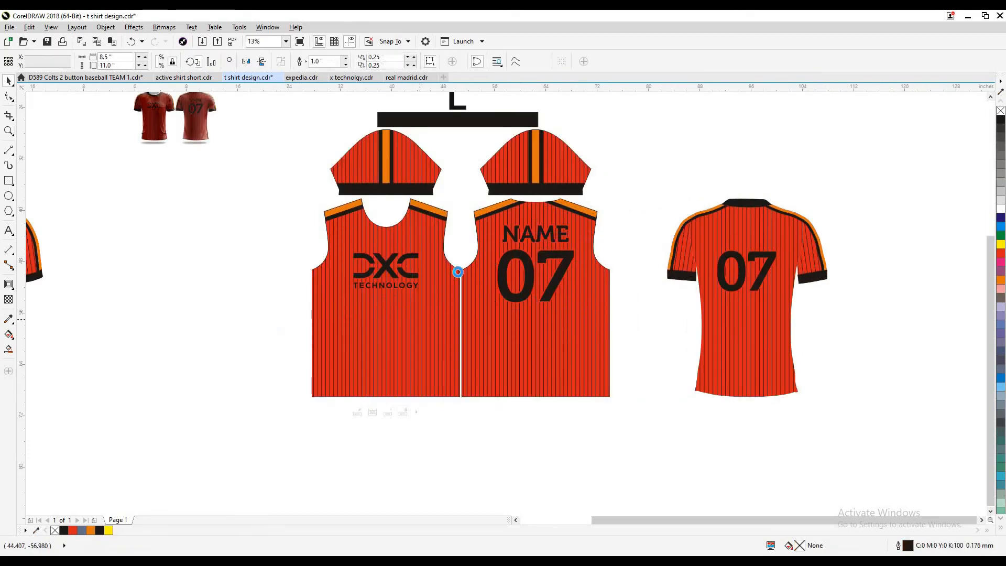
Check the pieces in wireframe view and save the T-shirt document
key(shift+F9)
key(shift+F9)
key(ctrl+s)
Delete the flat front and back shirt drawings on either side of the pattern
scroll(610, 291, down, 2)
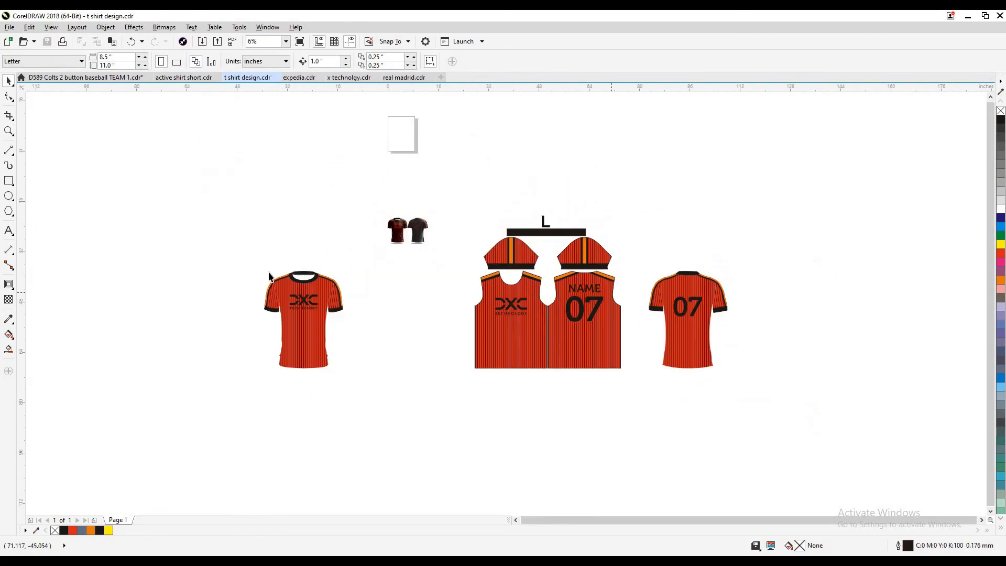
key(Delete)
key(Tab)
key(Delete)
Change the font of the size letter L above the pattern to Arial Black
key(z)
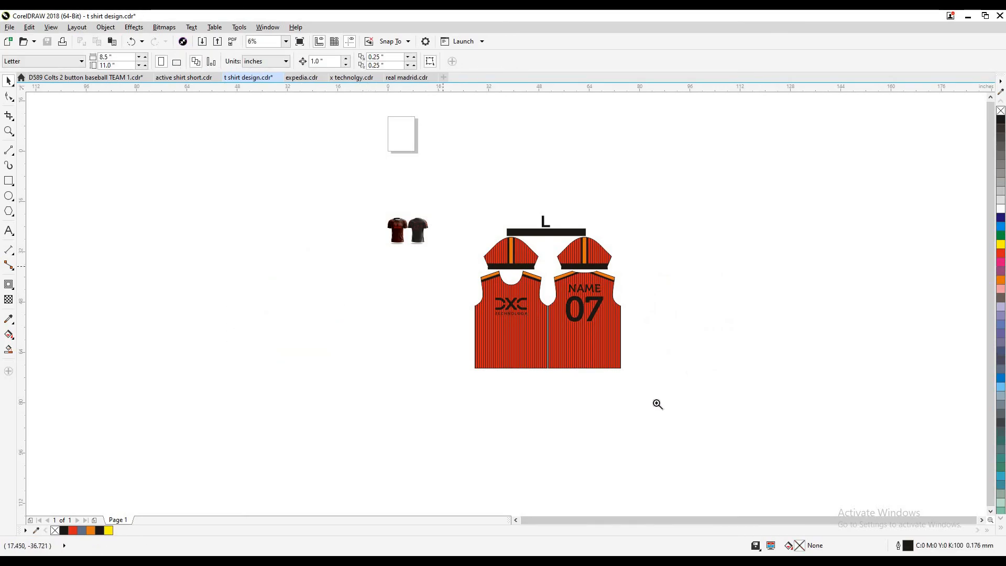
click(593, 373)
key(space)
key(Tab)
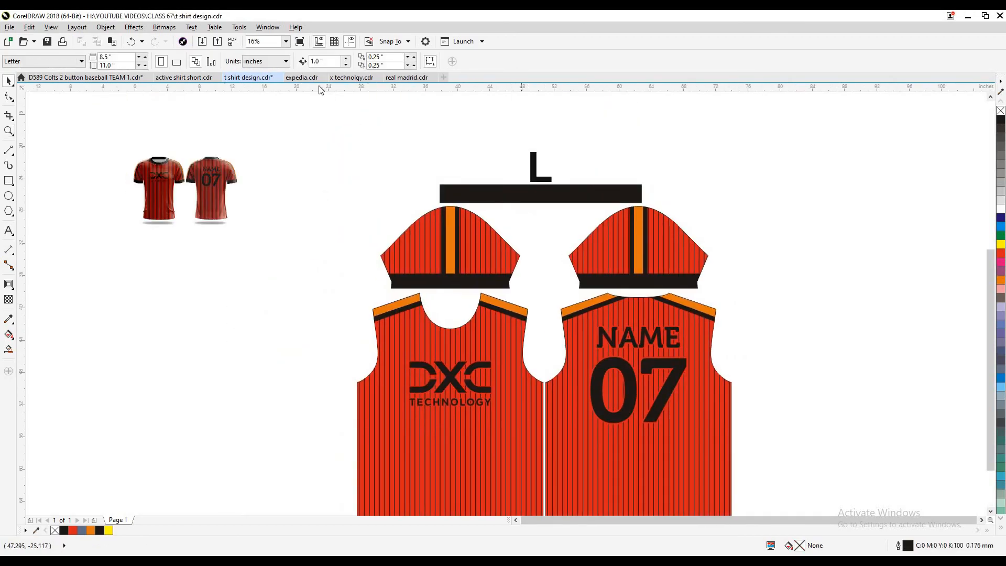
key(alt+Down)
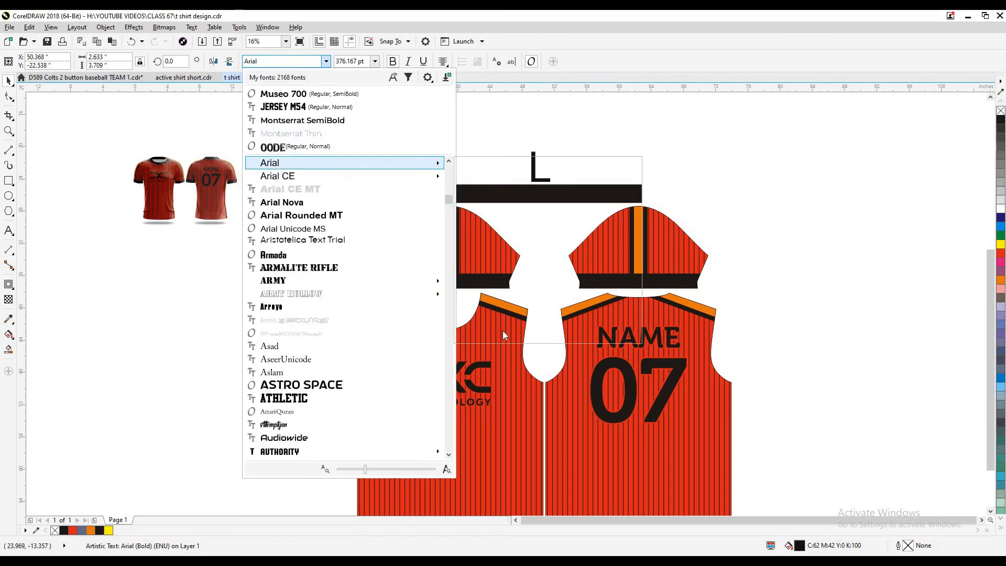
mouse_move(432, 166)
key(Down)
key(Down)
key(Down)
key(Down)
key(Down)
key(Down)
key(Down)
key(Down)
key(Return)
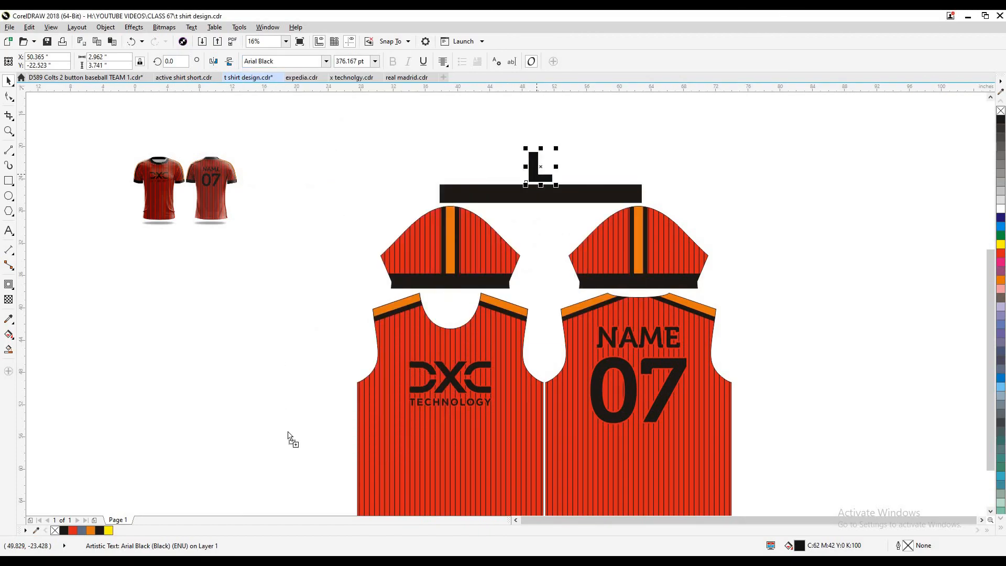
Copy the size letter L, set the copy to 25 pt and align it to the front piece's bottom centre
key(ctrl+v)
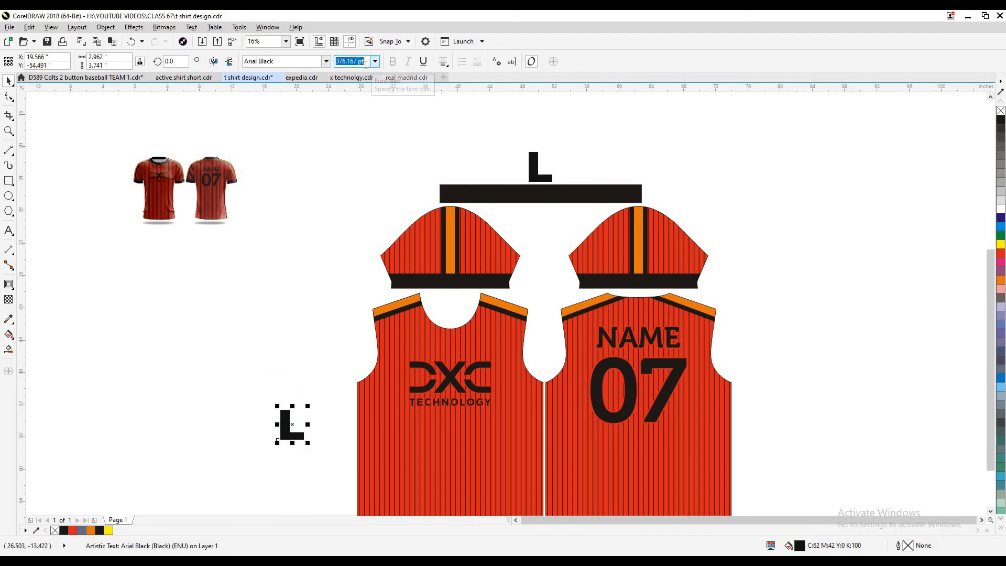
text(25)
key(Return)
scroll(388, 356, down, 2)
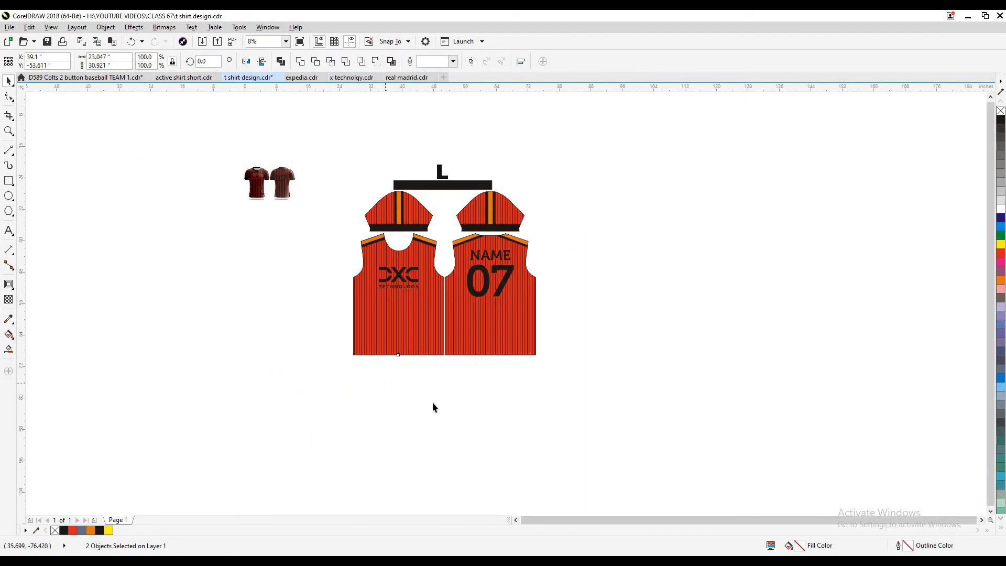
scroll(434, 407, up, 5)
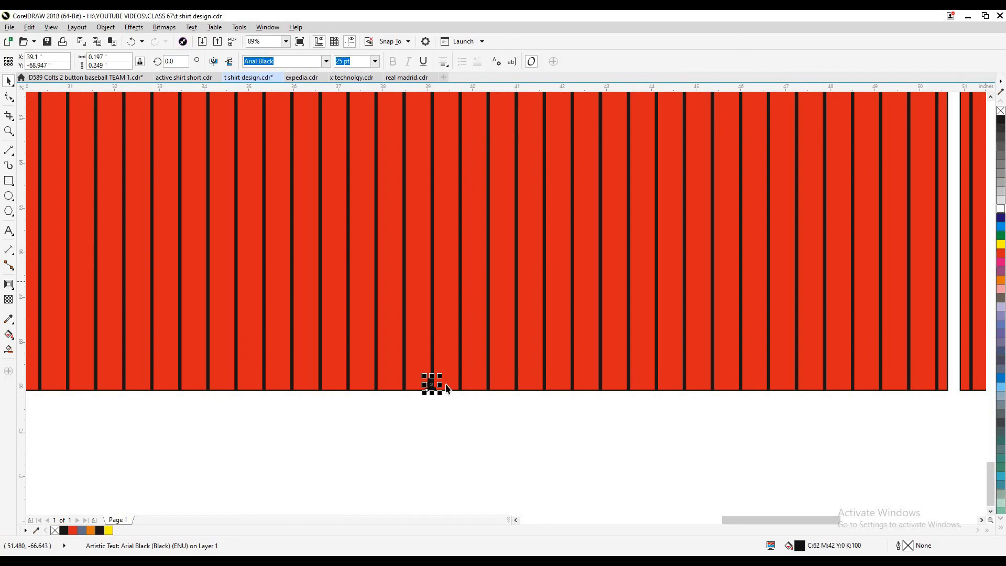
Colour the small L label white and place a copy at the back piece's bottom centre
scroll(464, 371, up, 2)
scroll(292, 333, down, 5)
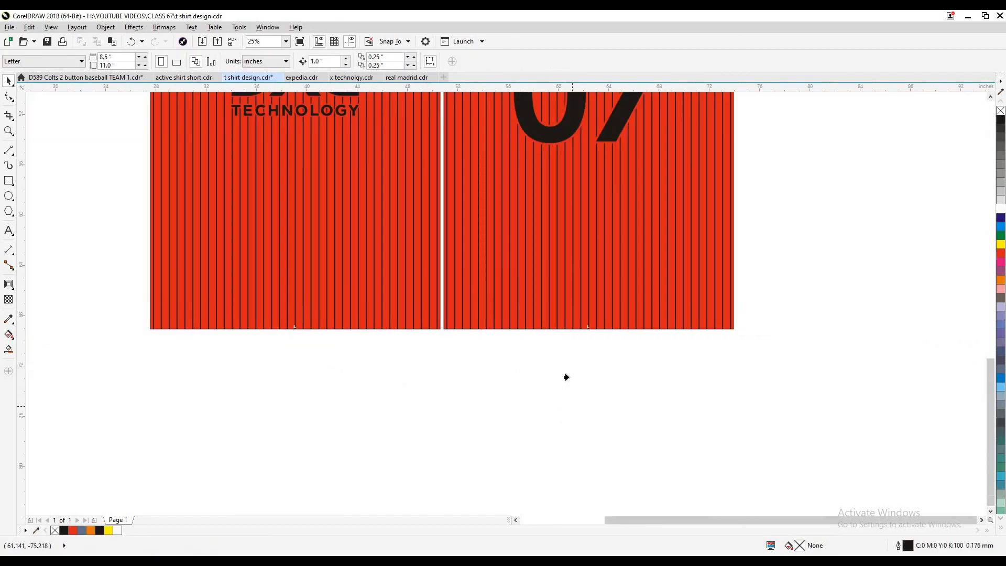
scroll(566, 377, down, 4)
Place copies of the small white L label at the bottom centre of both sleeve cuffs
scroll(506, 293, up, 4)
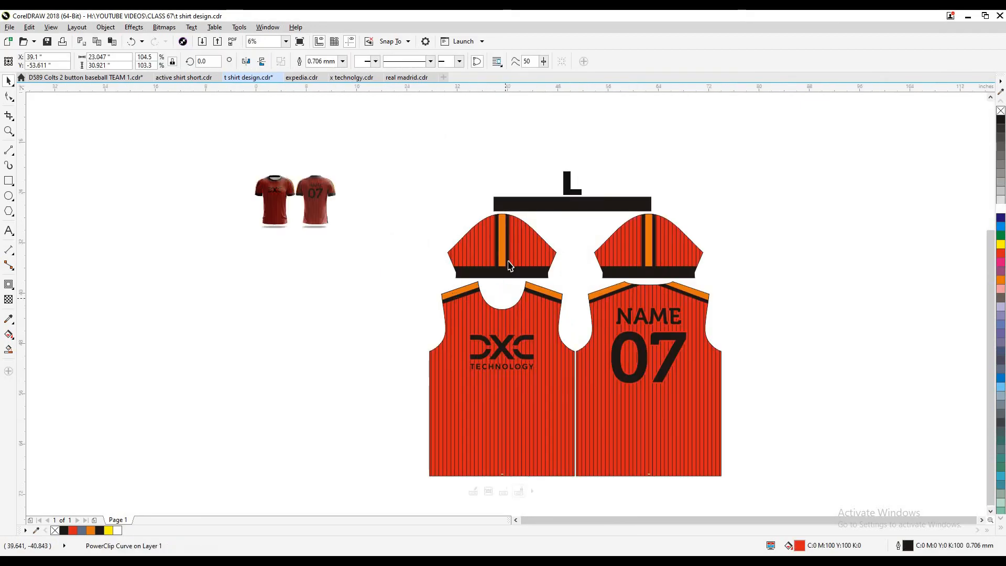
click(507, 285)
scroll(476, 322, up, 6)
click(461, 314)
scroll(655, 304, down, 6)
click(670, 282)
click(669, 281)
click(562, 268)
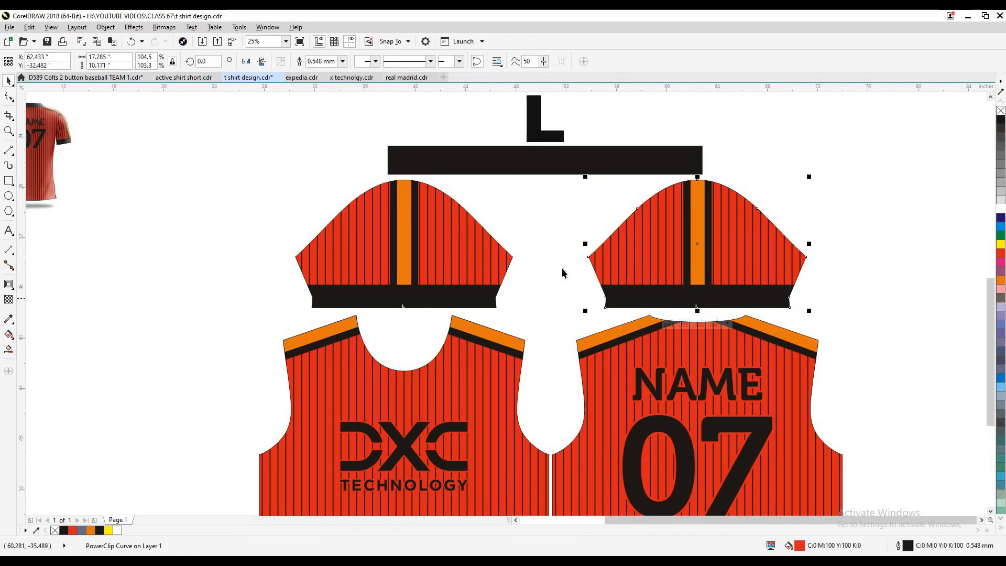
Enlarge the shaded front and back shirt mockups to about 32 inches high and line them up with the pattern's body pieces
scroll(561, 269, down, 4)
scroll(419, 232, up, 4)
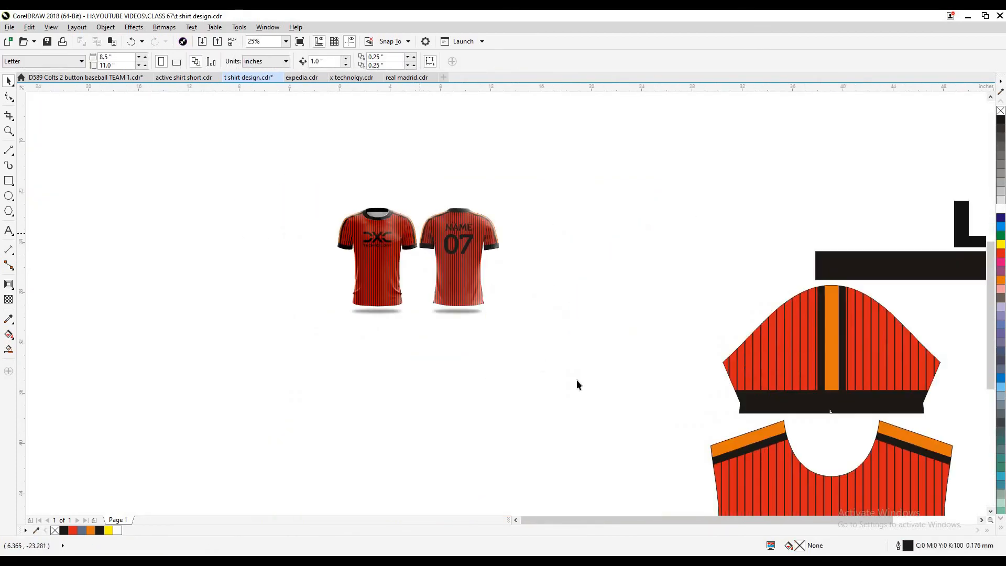
click(472, 260)
scroll(473, 257, down, 4)
drag(472, 257, 418, 387)
mouse_move(466, 356)
mouse_down()
mouse_move(435, 366)
mouse_move(465, 357)
mouse_up()
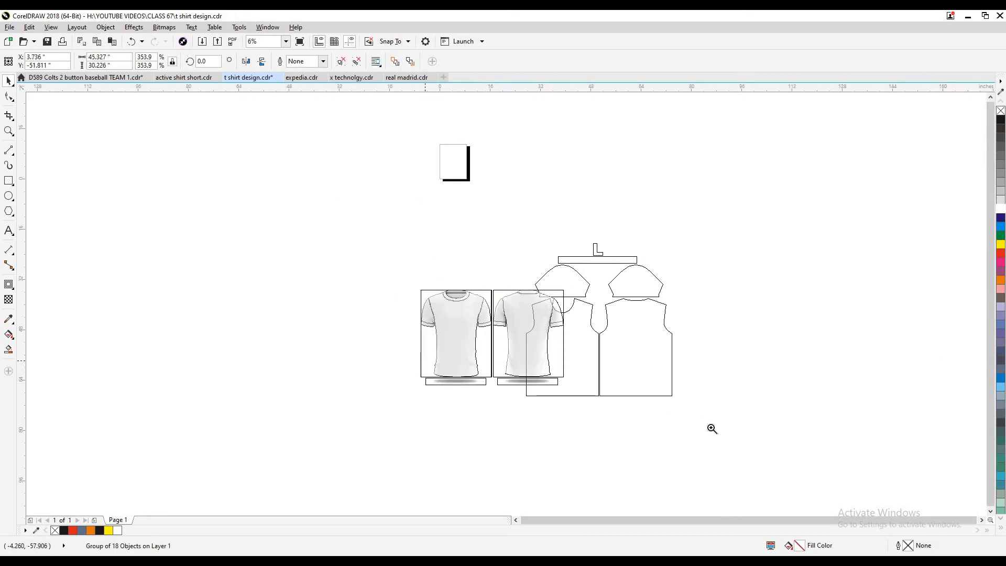
scroll(521, 400, up, 2)
click(578, 475)
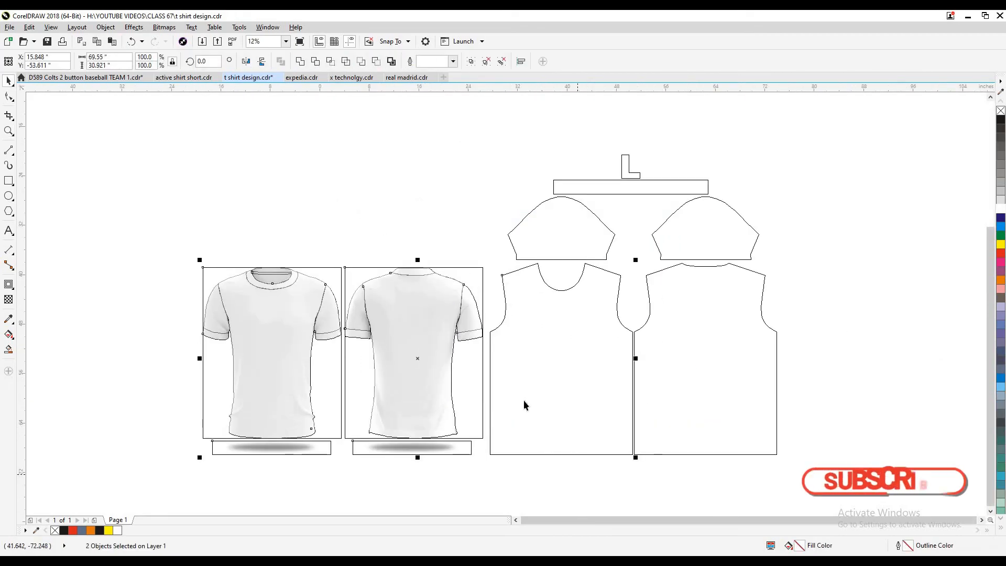
drag(486, 264, 494, 255)
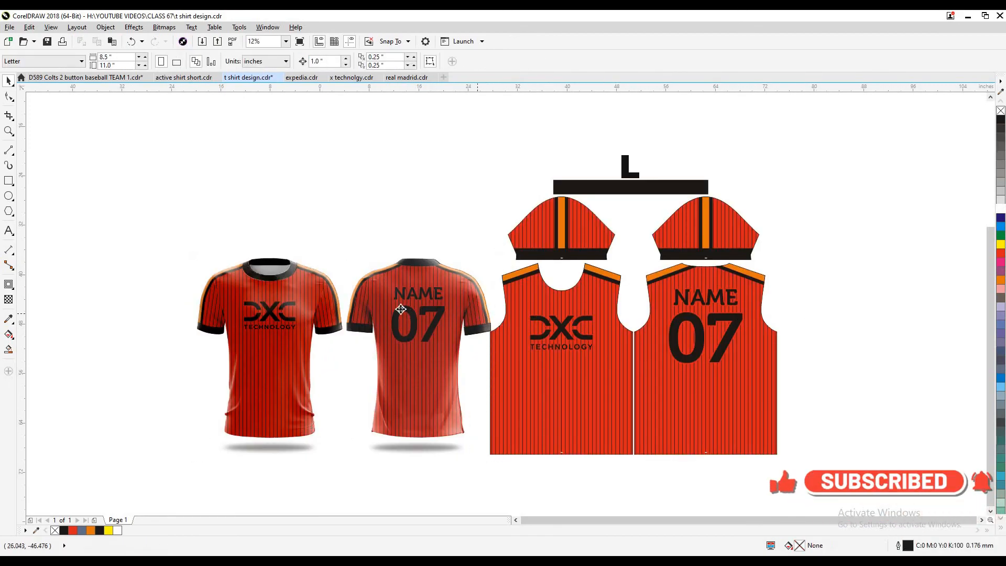
Place the back mockup beside the back piece, group the front mockup and place it beside the front piece
click(501, 481)
drag(413, 404, 852, 403)
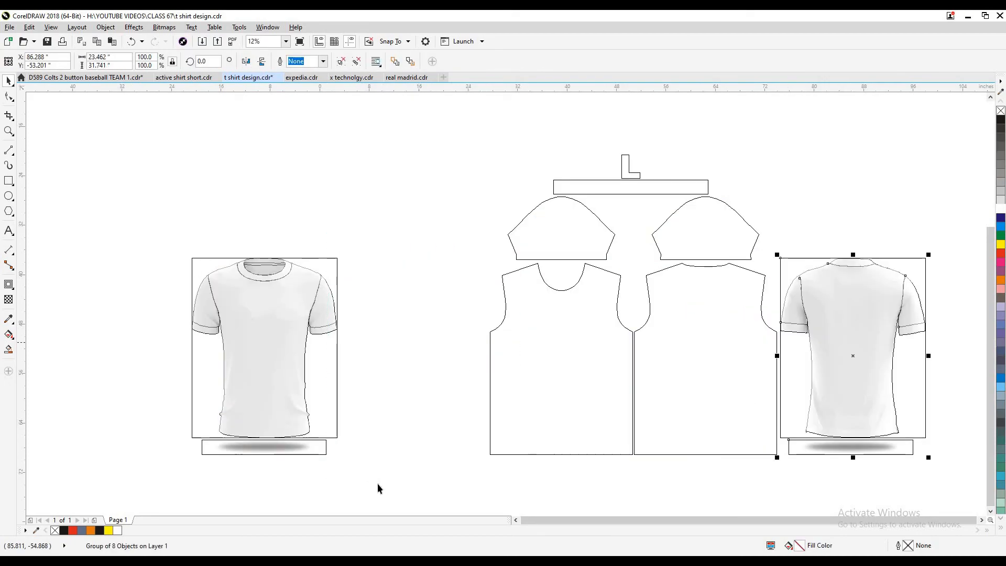
drag(172, 228, 365, 467)
key(ctrl+g)
drag(287, 378, 438, 379)
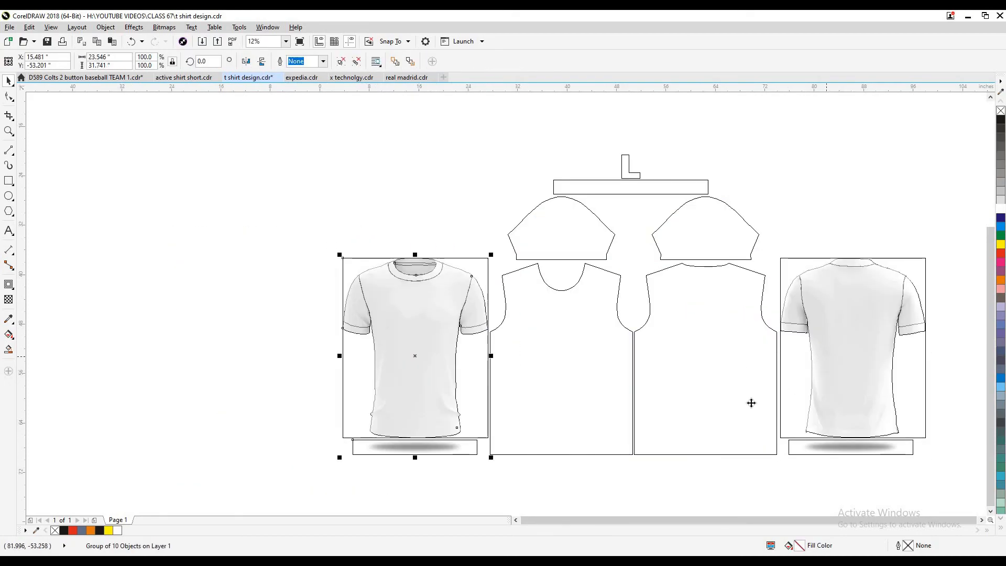
shift+click(826, 356)
click(608, 468)
Fit the mockups and pattern in the view in full colour and save the document
key(shift+F9)
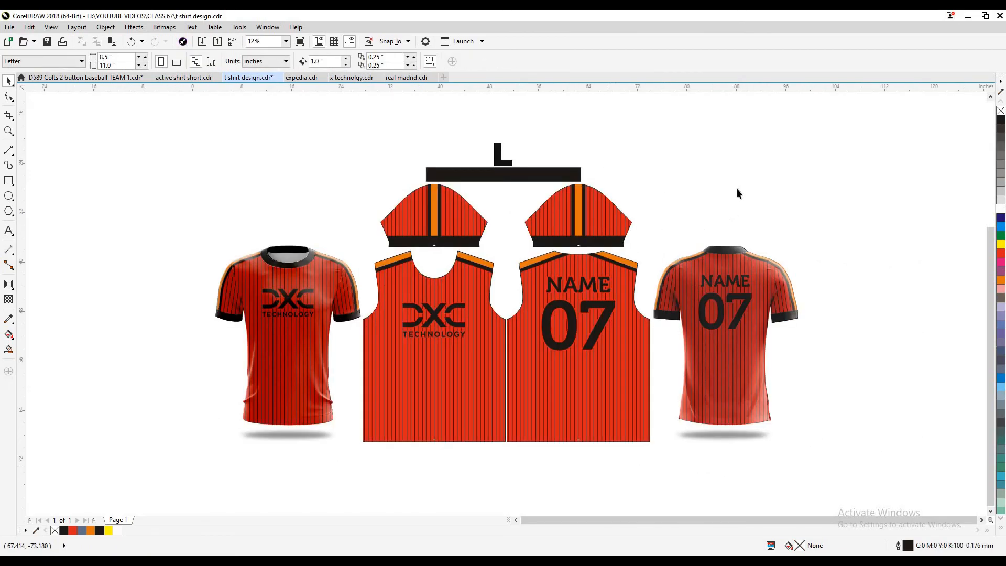
key(F4)
key(ctrl+s)
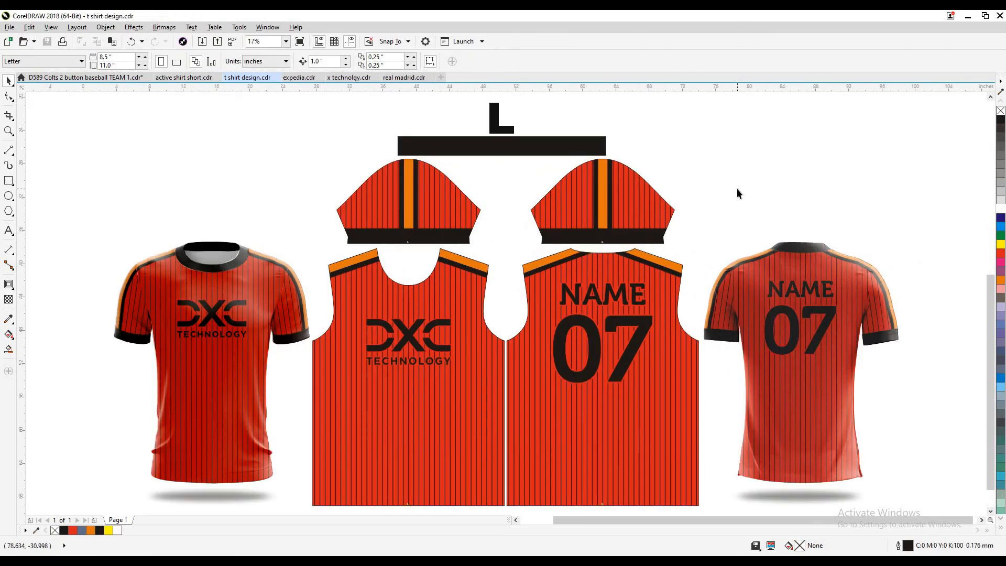